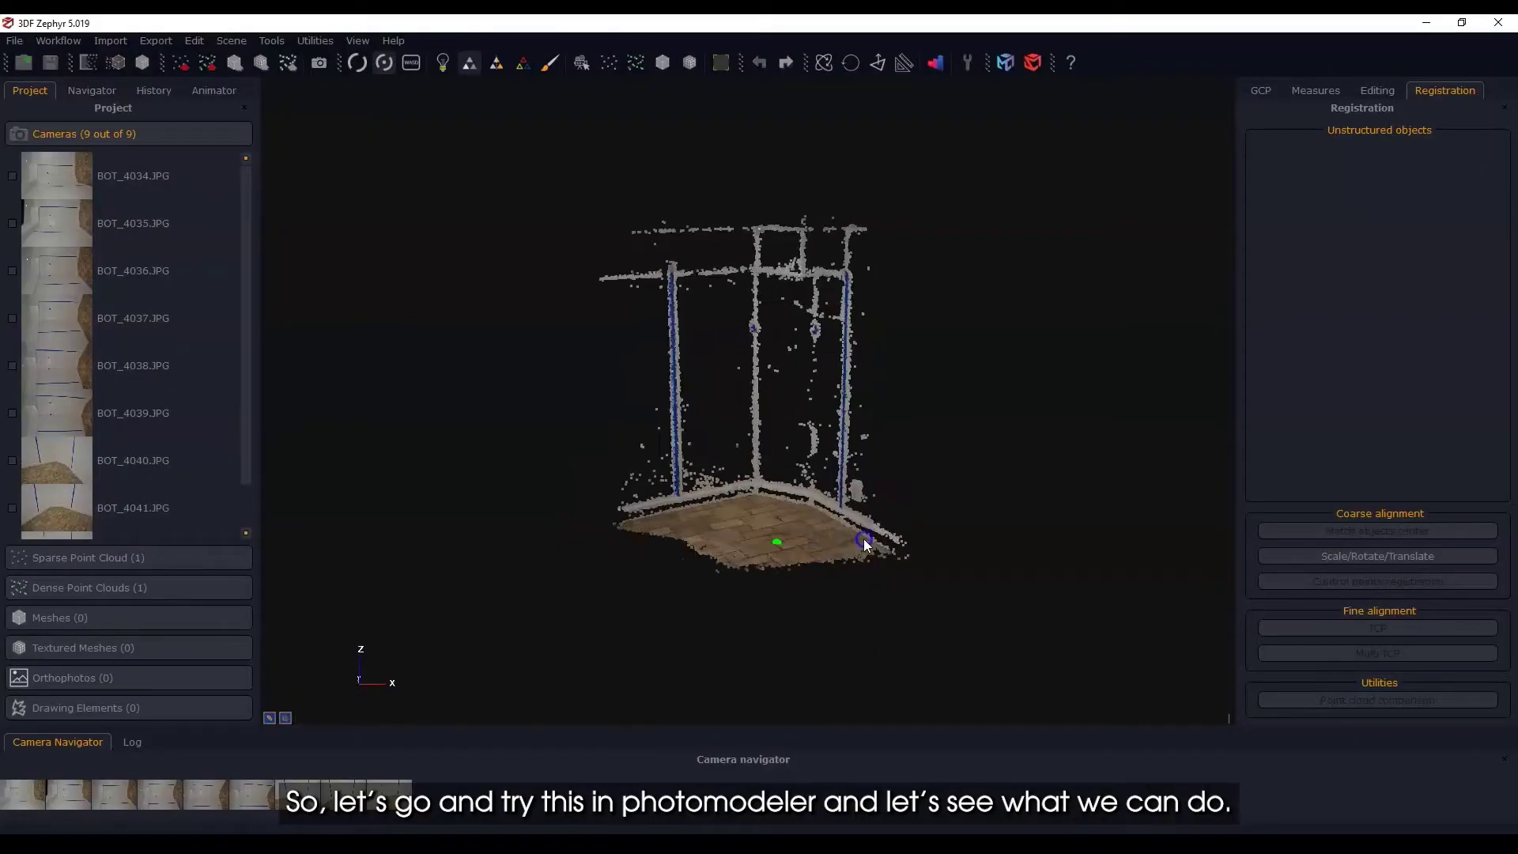
# Step: Zoom into the 3DF Zephyr room-corner point cloud before moving to PhotoModeler's Getting Started screen
pyautogui.scroll(5, 828, 496)
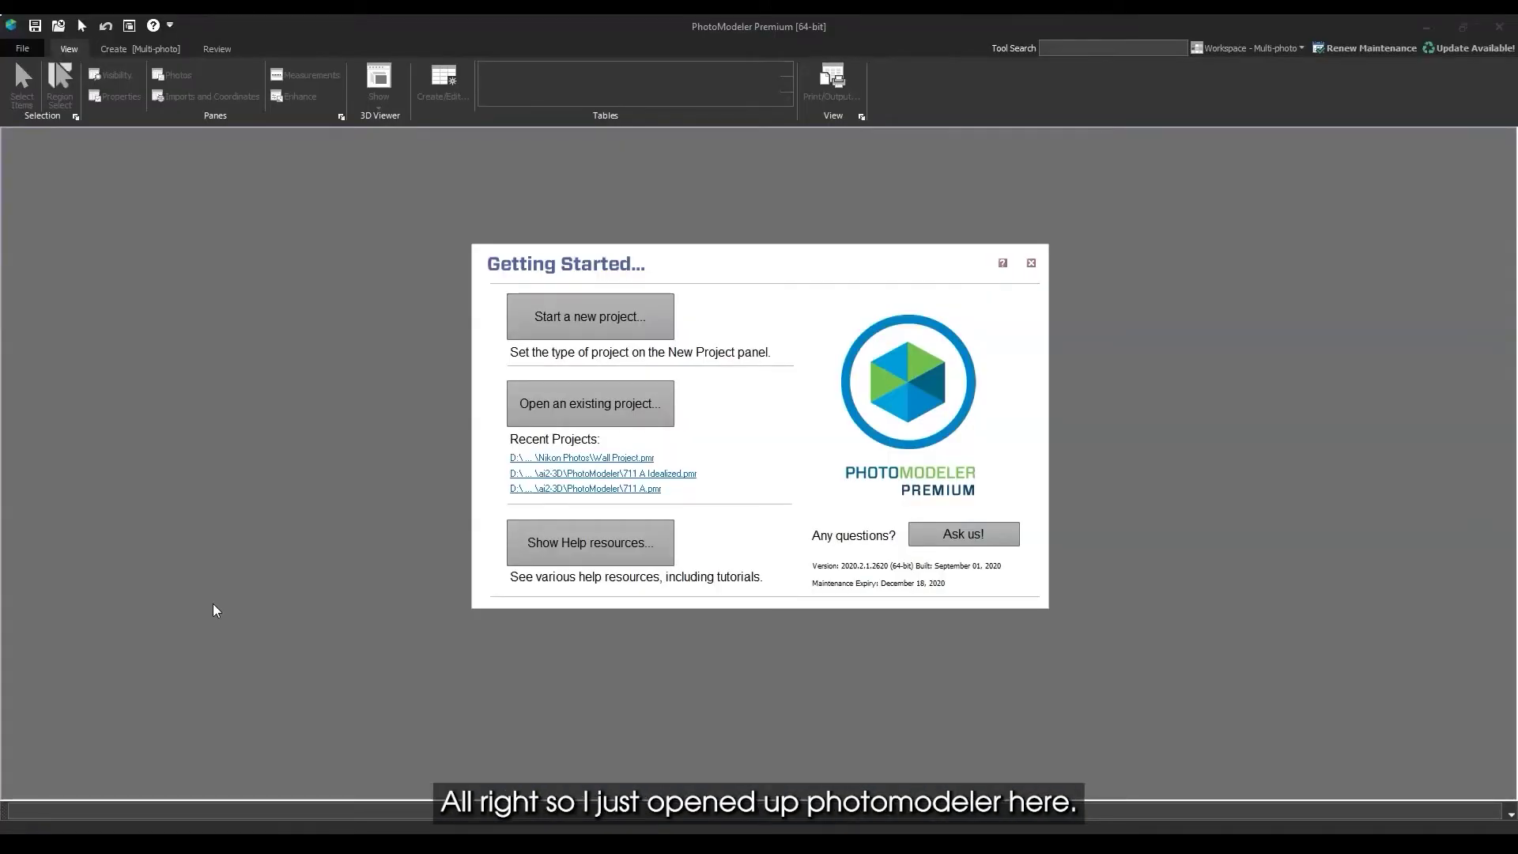
# Step: Start a new Manually Marked Project to open the New Project Wizard
pyautogui.click(617, 337)
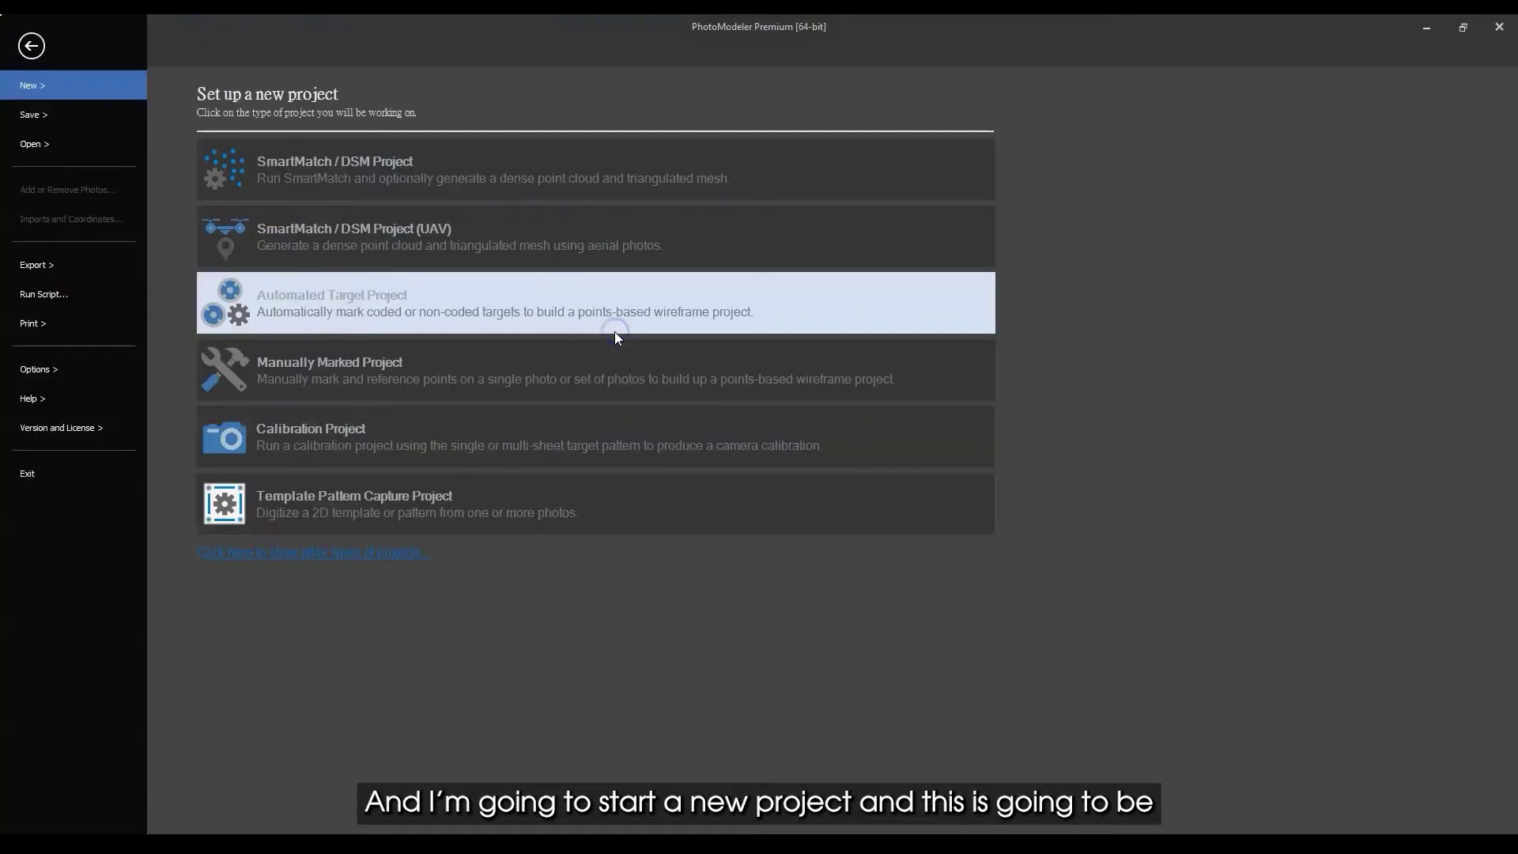
pyautogui.click(398, 377)
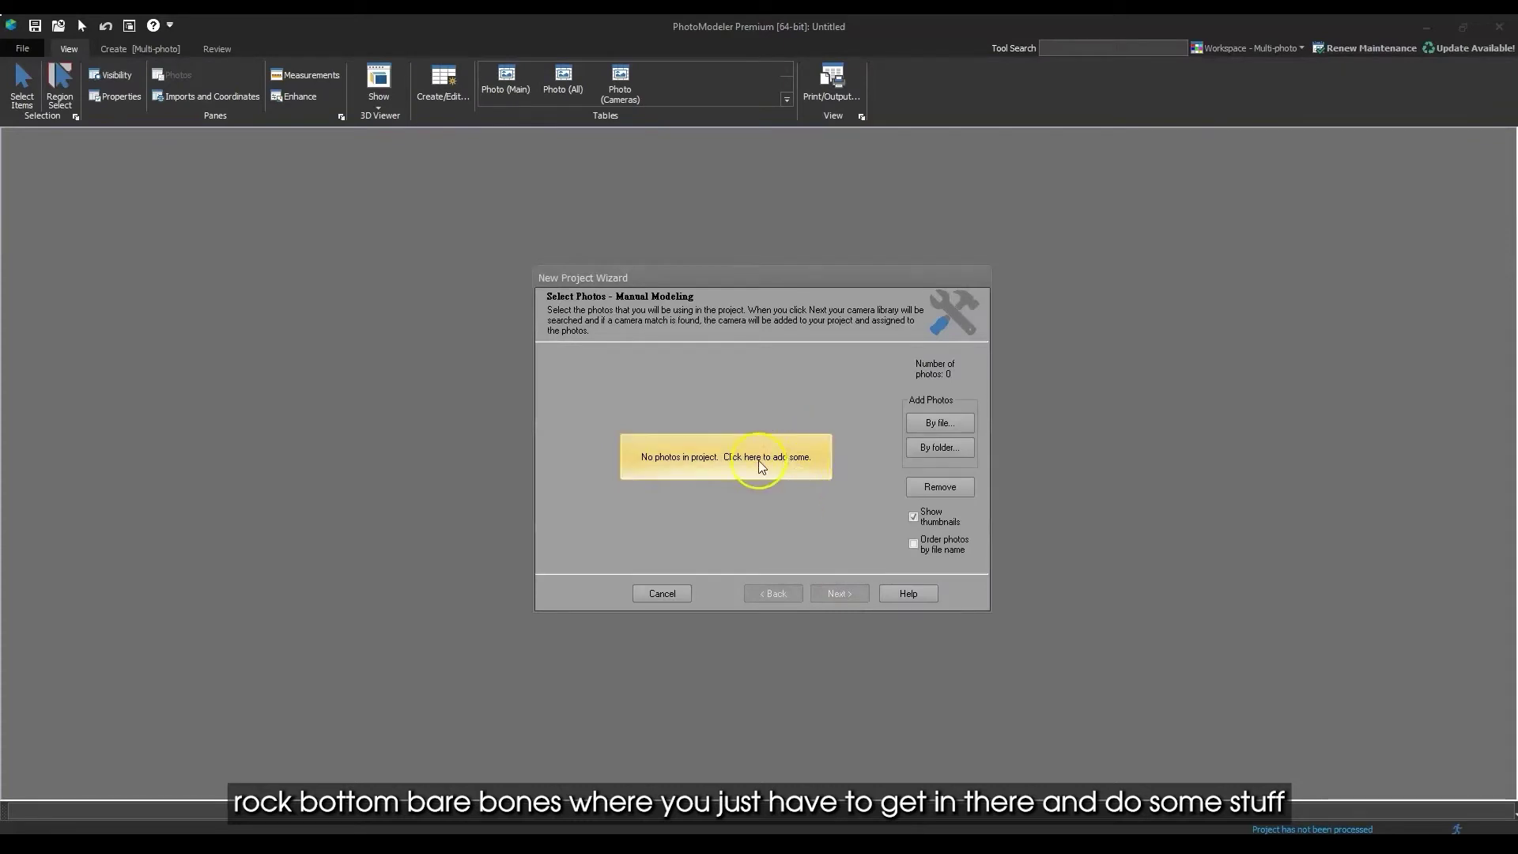
# Step: Add photos BOT_4035, BOT_4037 and BOT_4039, and choose An EXIF Camera as the camera source
pyautogui.click(758, 462)
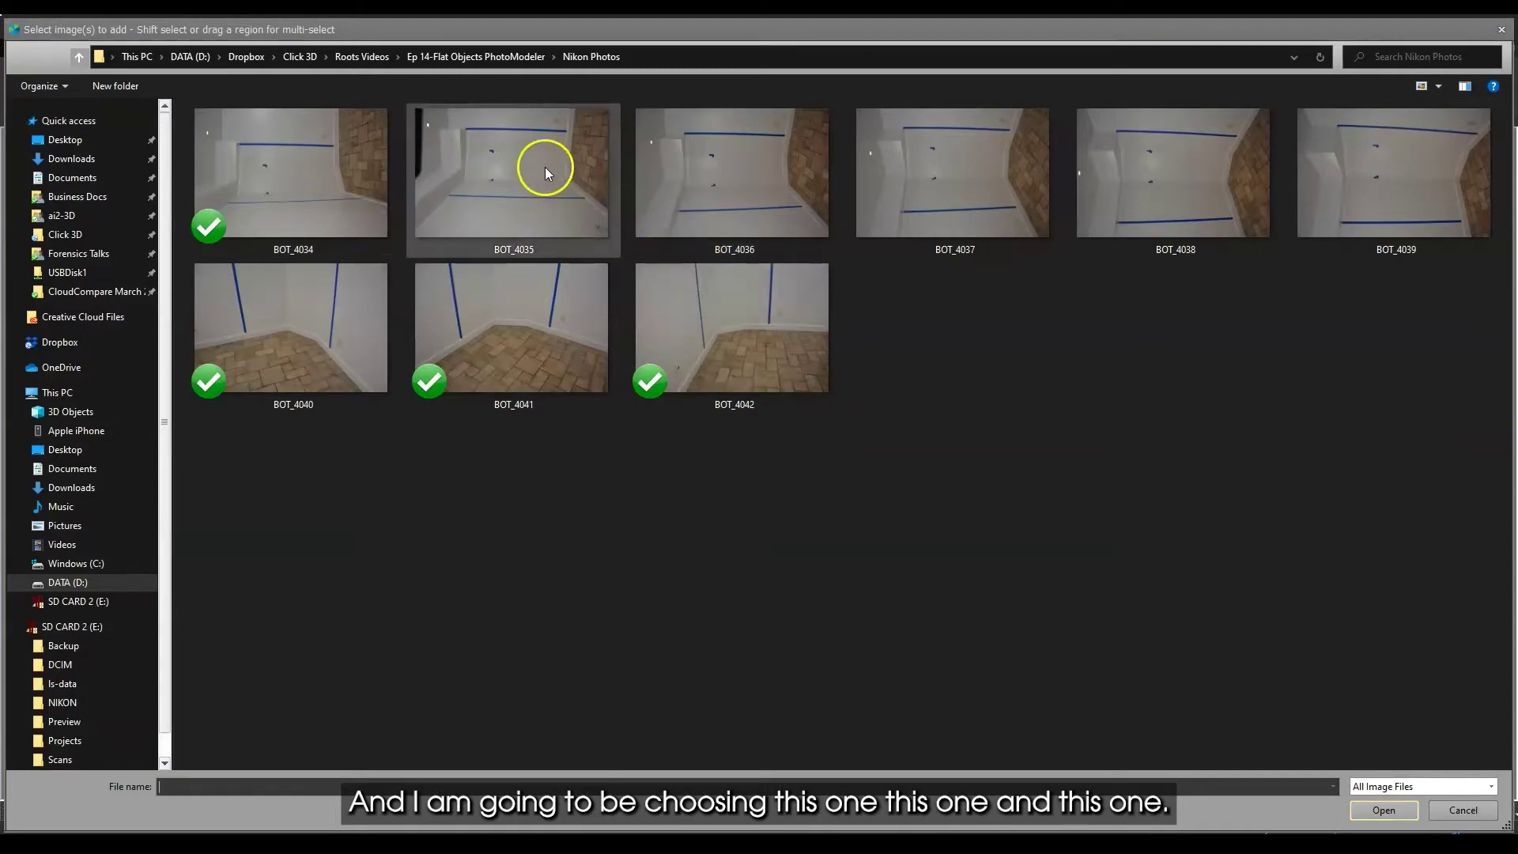
pyautogui.click(525, 168)
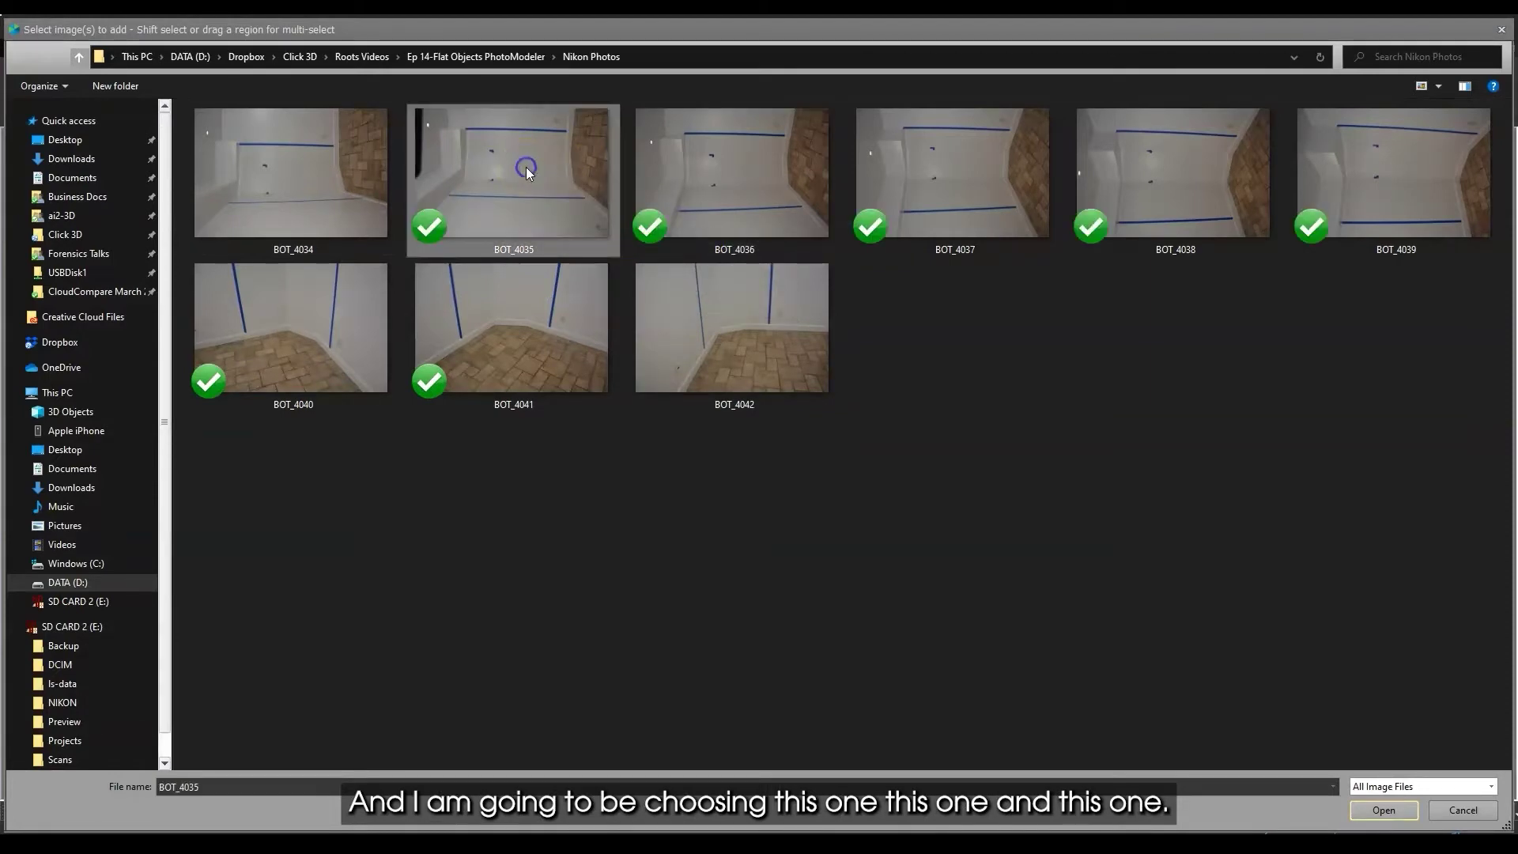
pyautogui.keyDown('ctrl'); pyautogui.click(905, 240); pyautogui.keyUp('ctrl')
pyautogui.keyDown('ctrl'); pyautogui.click(1400, 181); pyautogui.keyUp('ctrl')
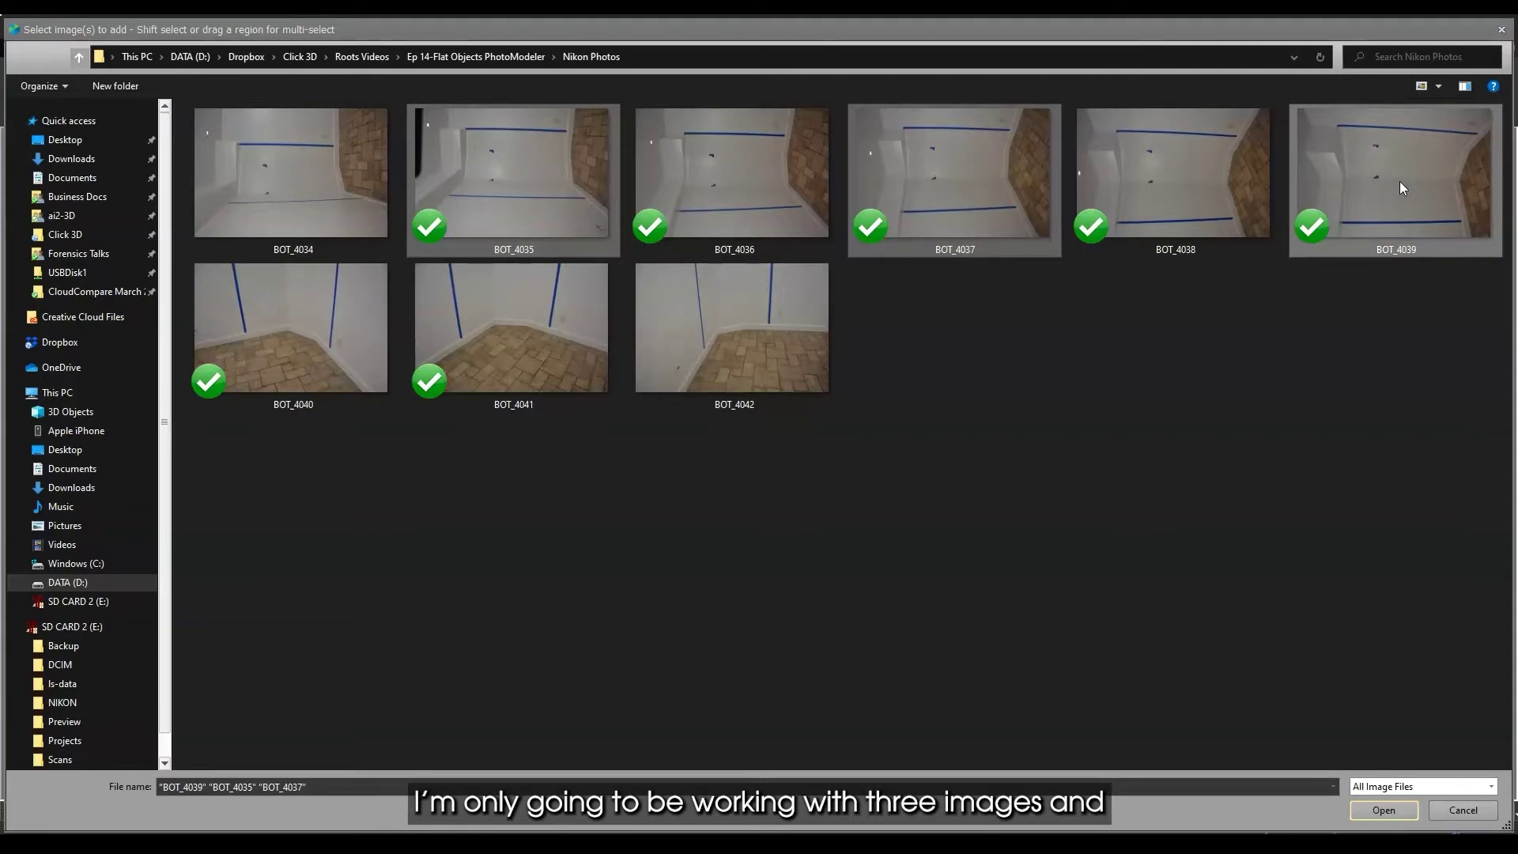
pyautogui.press('Return')
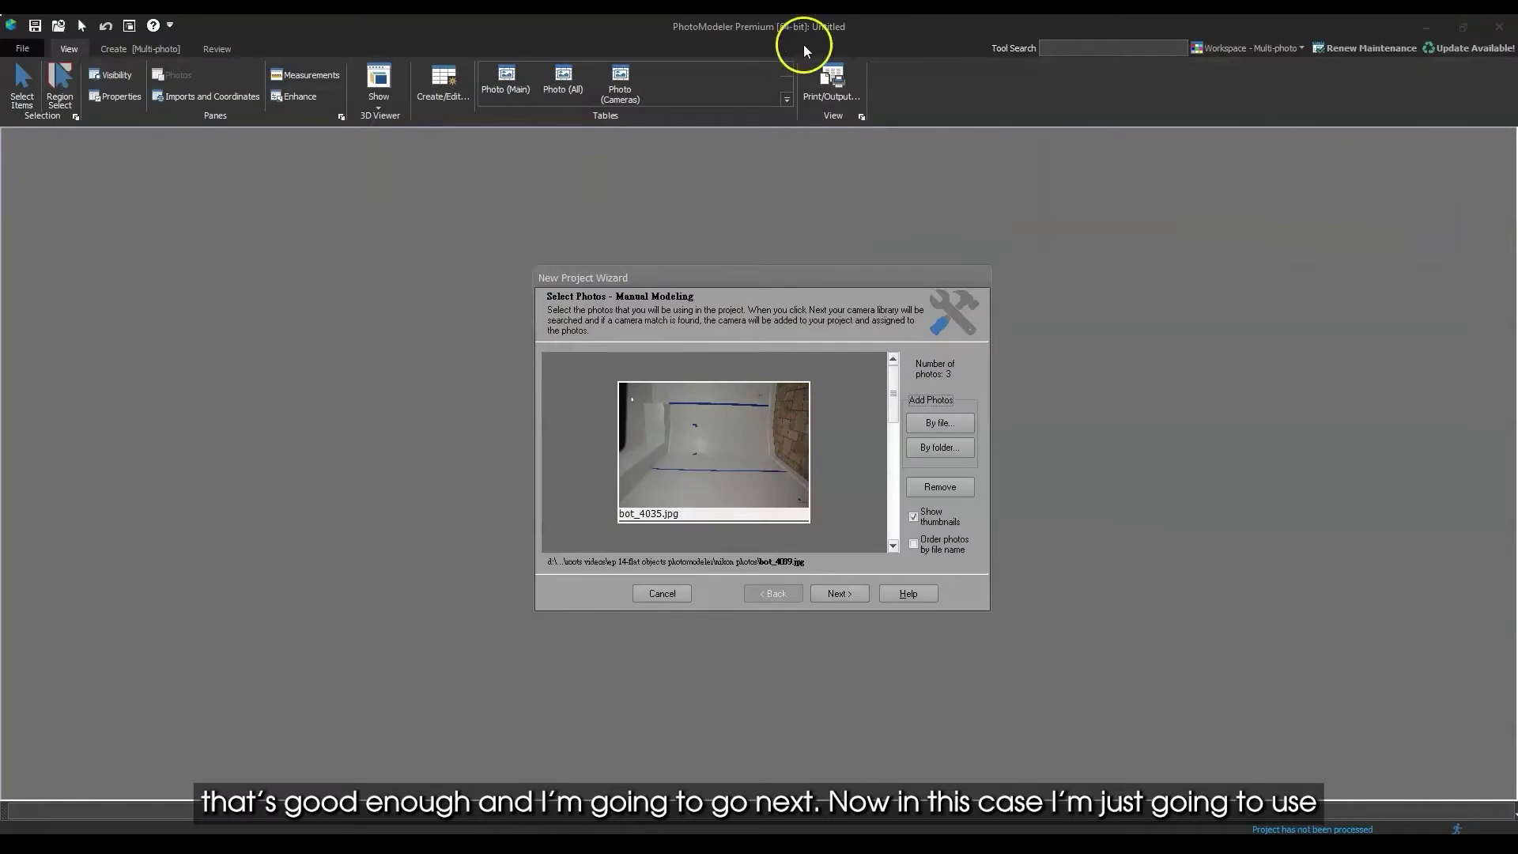
pyautogui.click(840, 593)
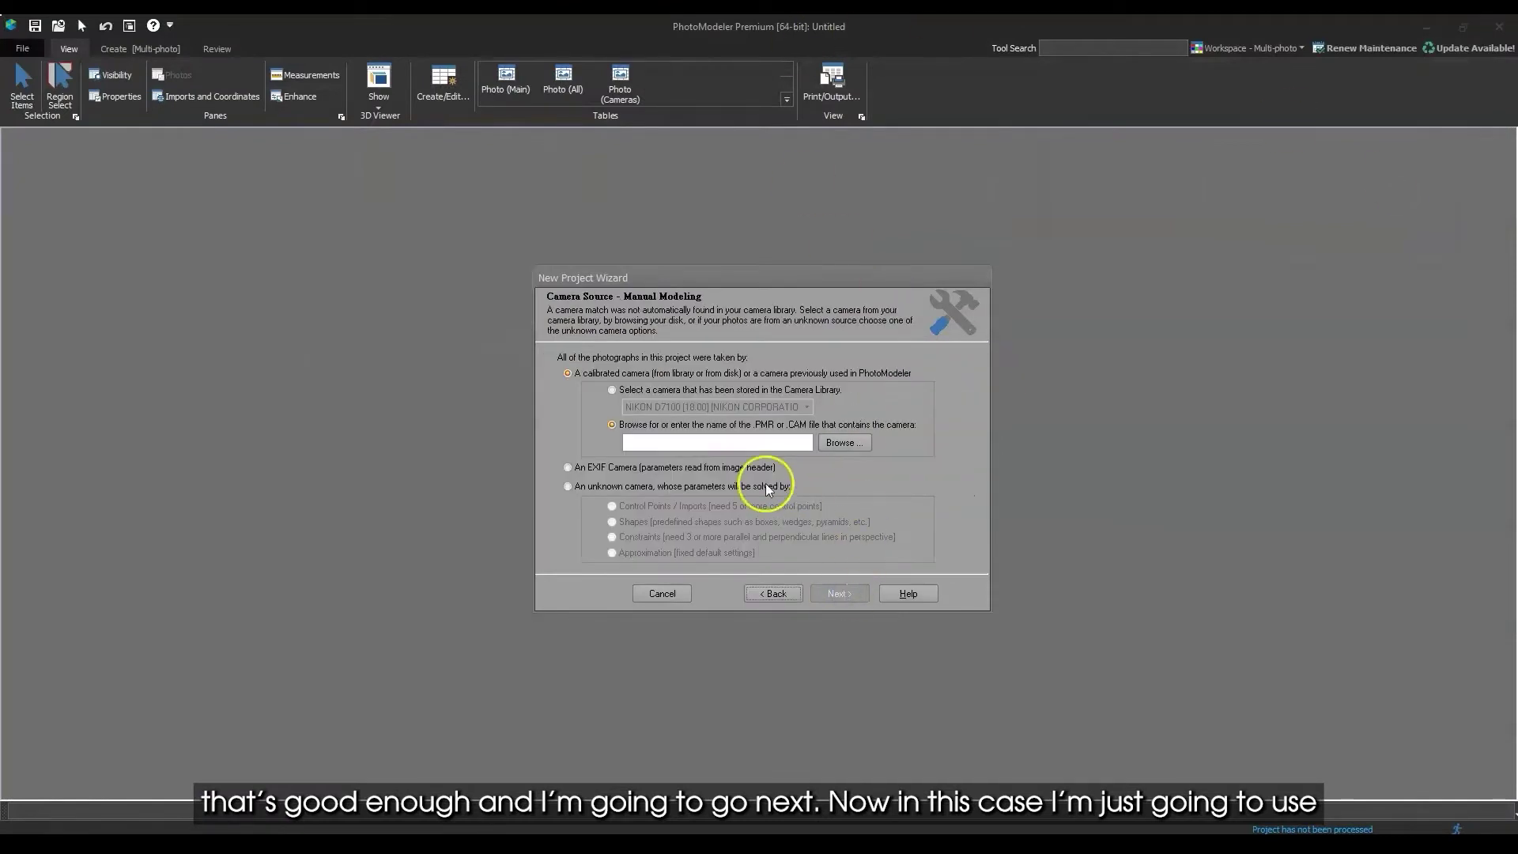
pyautogui.click(567, 467)
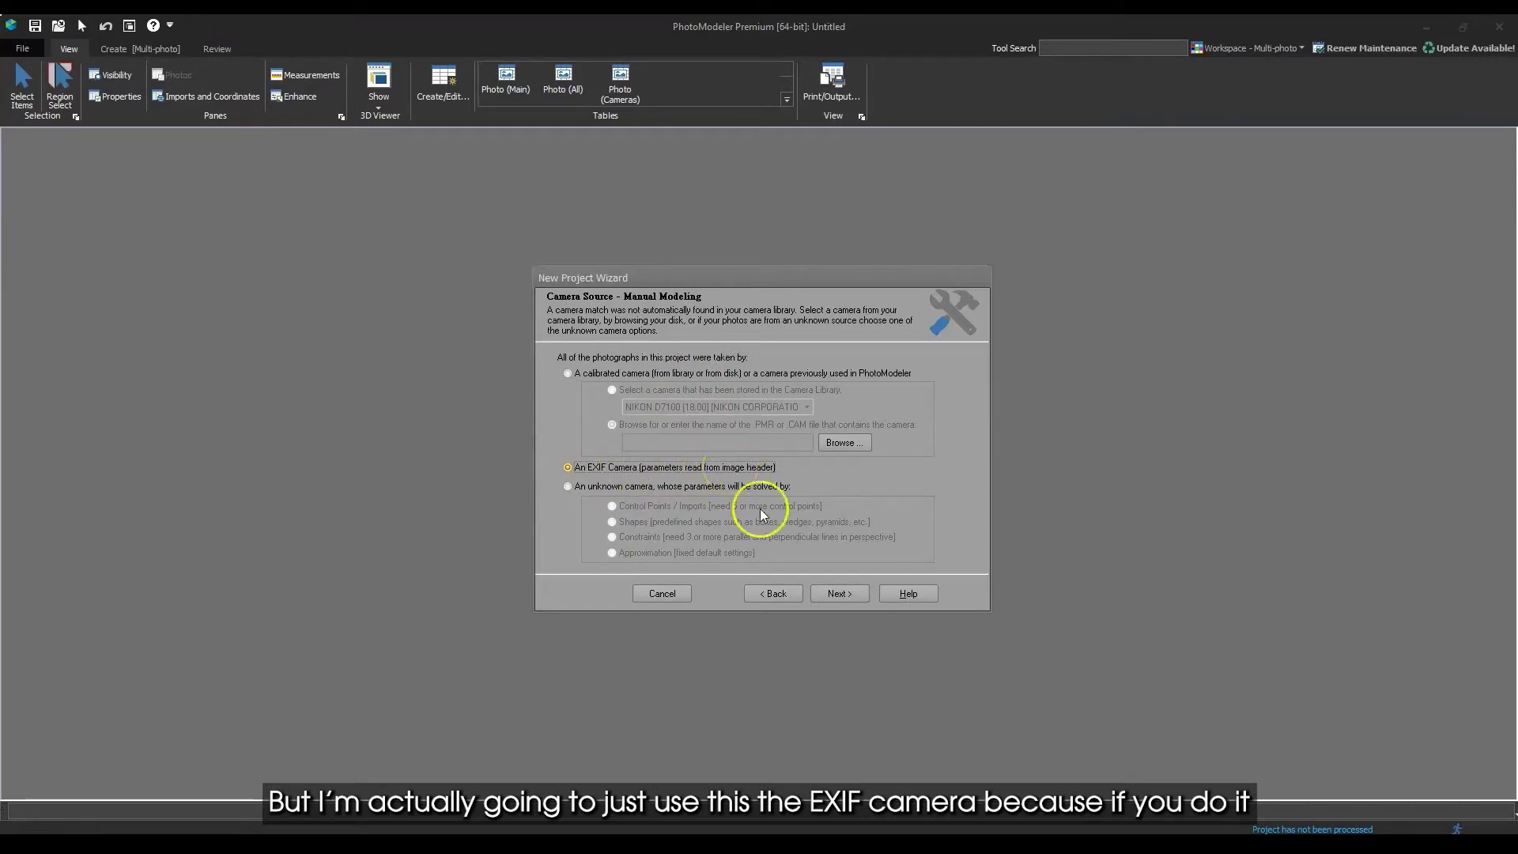
# Step: Finish the wizard so bot_4035, bot_4037 and bot_4039 appear in the Photo List
pyautogui.click(846, 595)
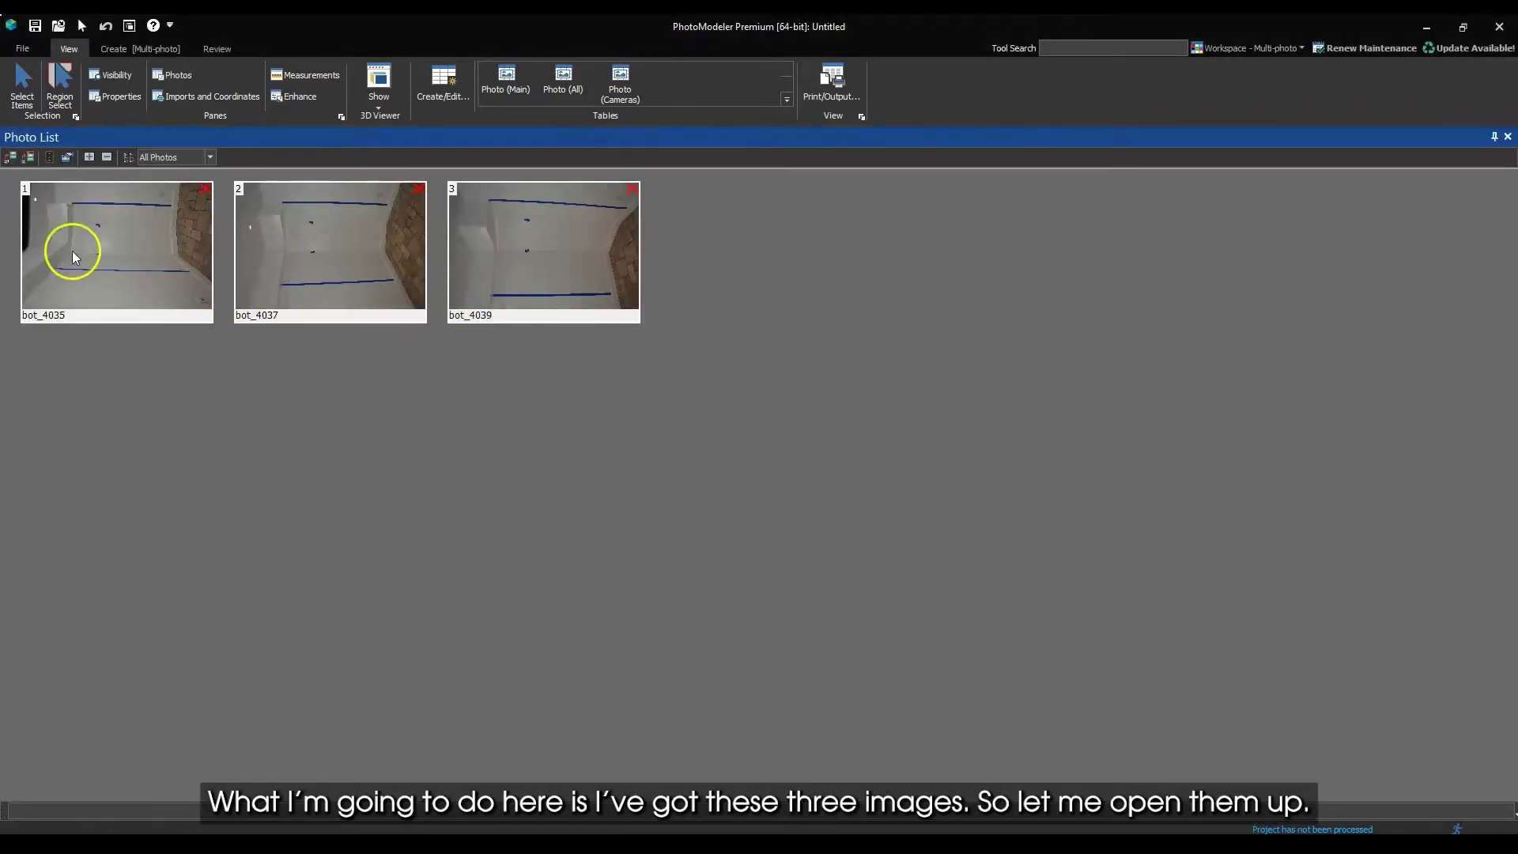
# Step: Open bot_4035, bot_4037 and bot_4039 each in its own photo window
pyautogui.doubleClick(112, 264)
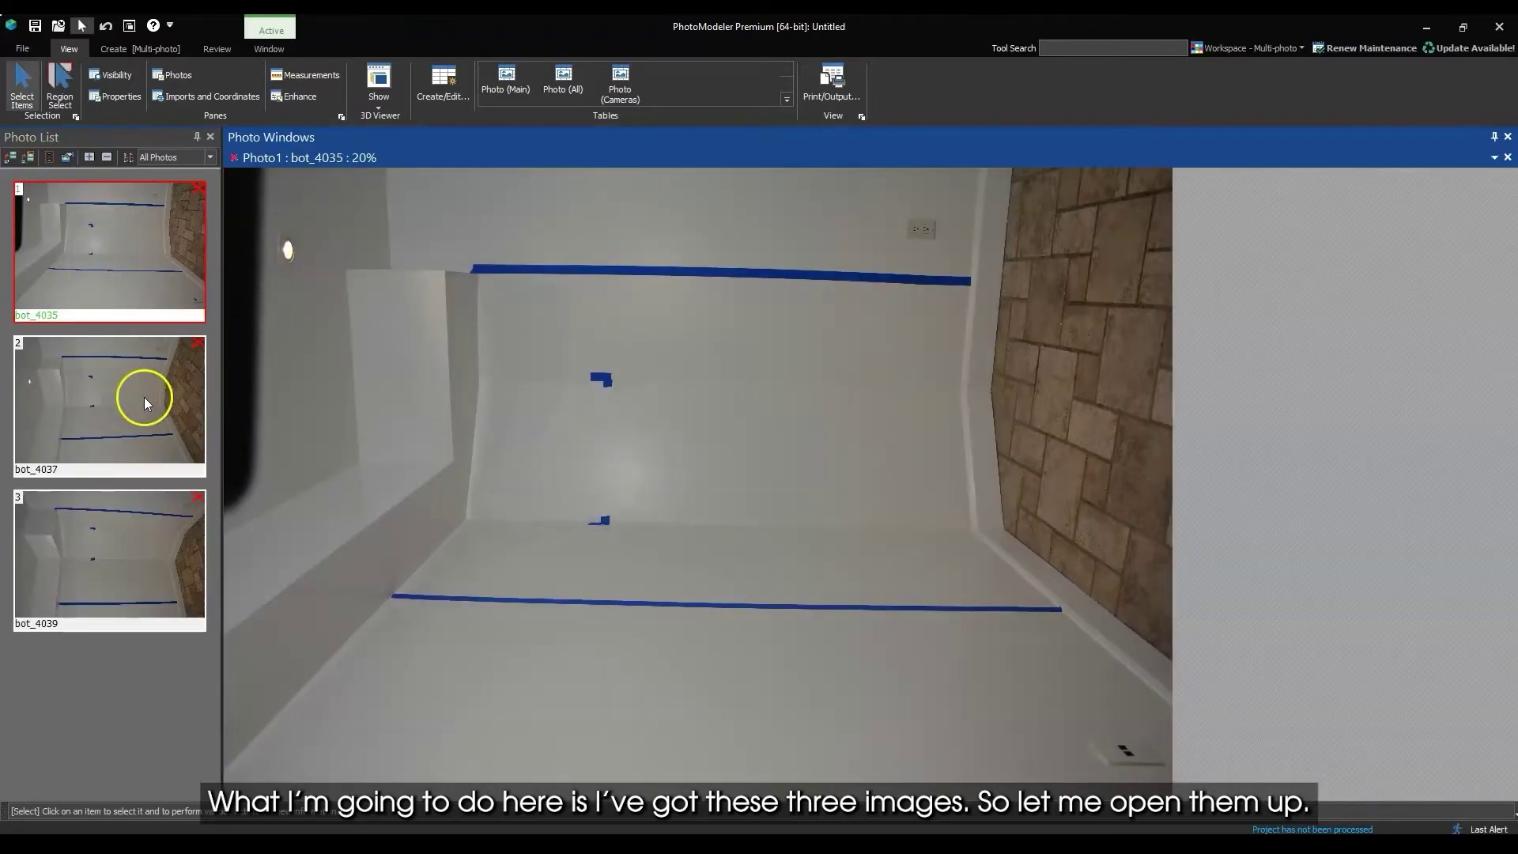
pyautogui.doubleClick(144, 403)
pyautogui.doubleClick(150, 536)
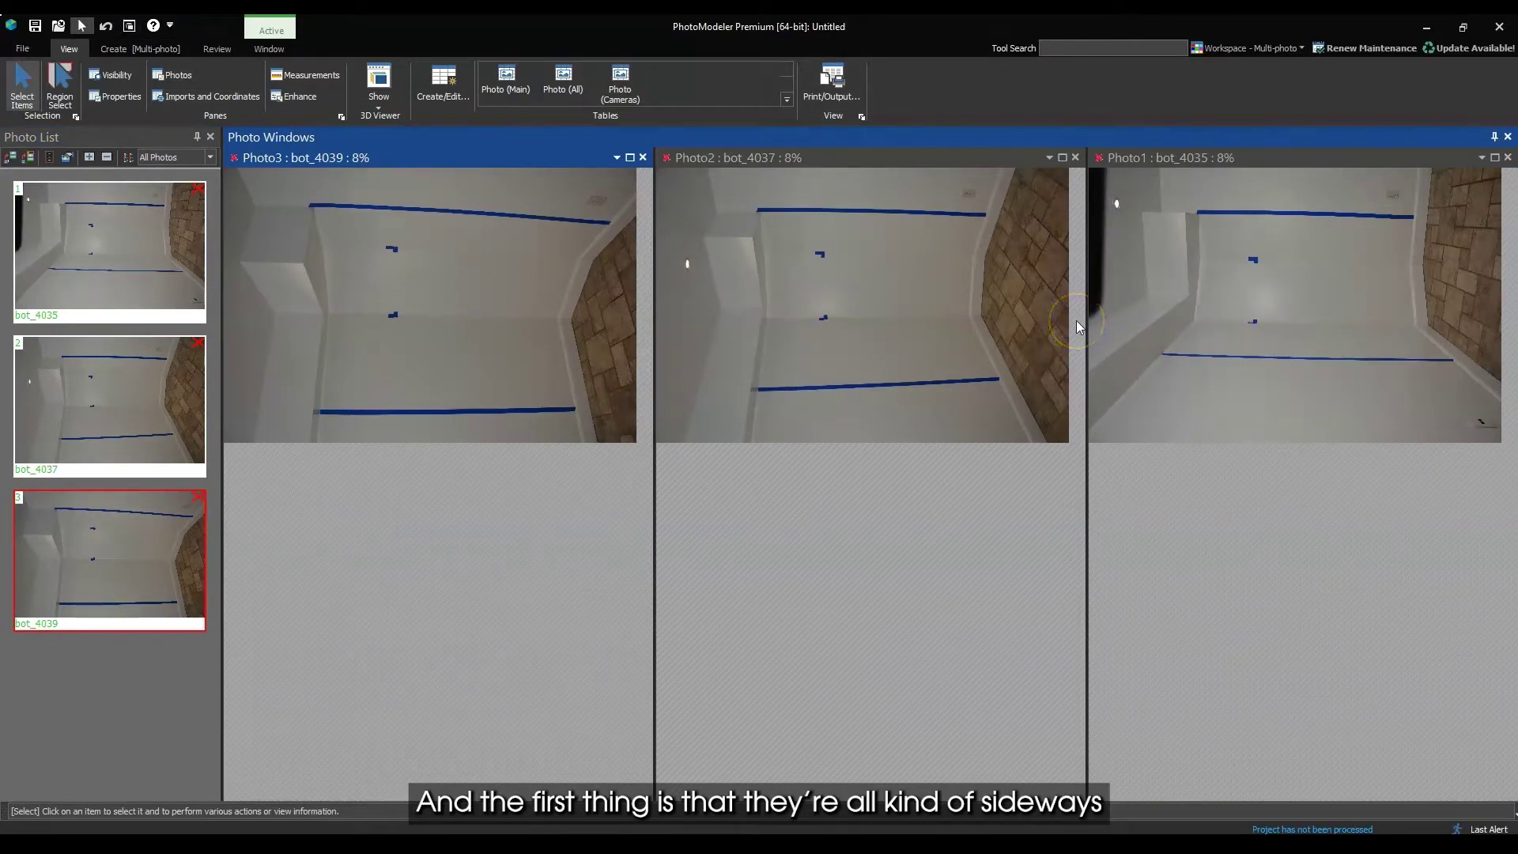
# Step: Set the Rotation of all three selected photos to 90 degrees in their properties
pyautogui.click(145, 238)
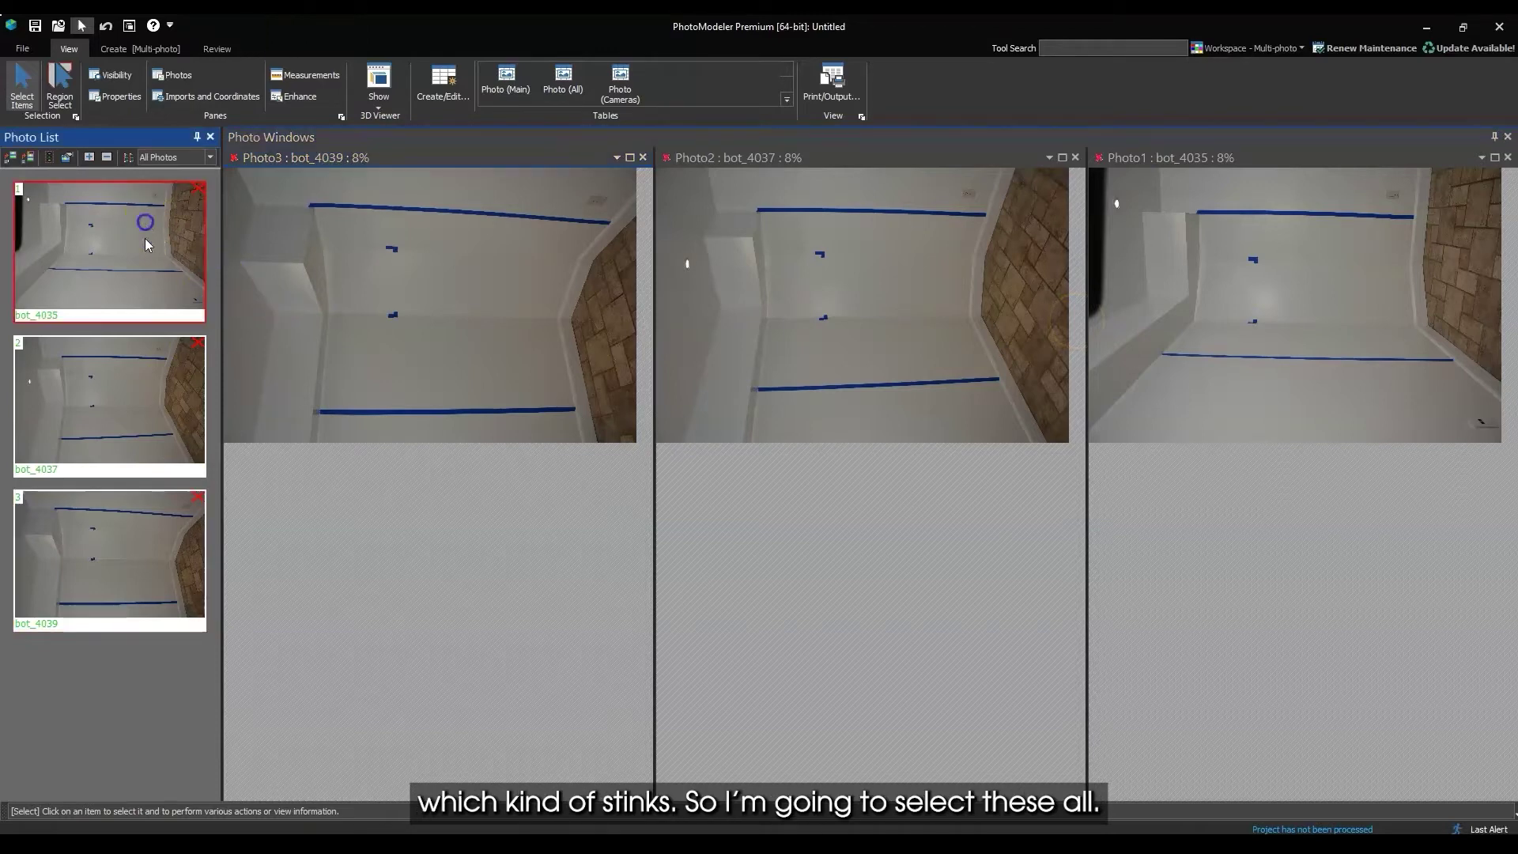
pyautogui.keyDown('shift'); pyautogui.click(145, 596); pyautogui.keyUp('shift')
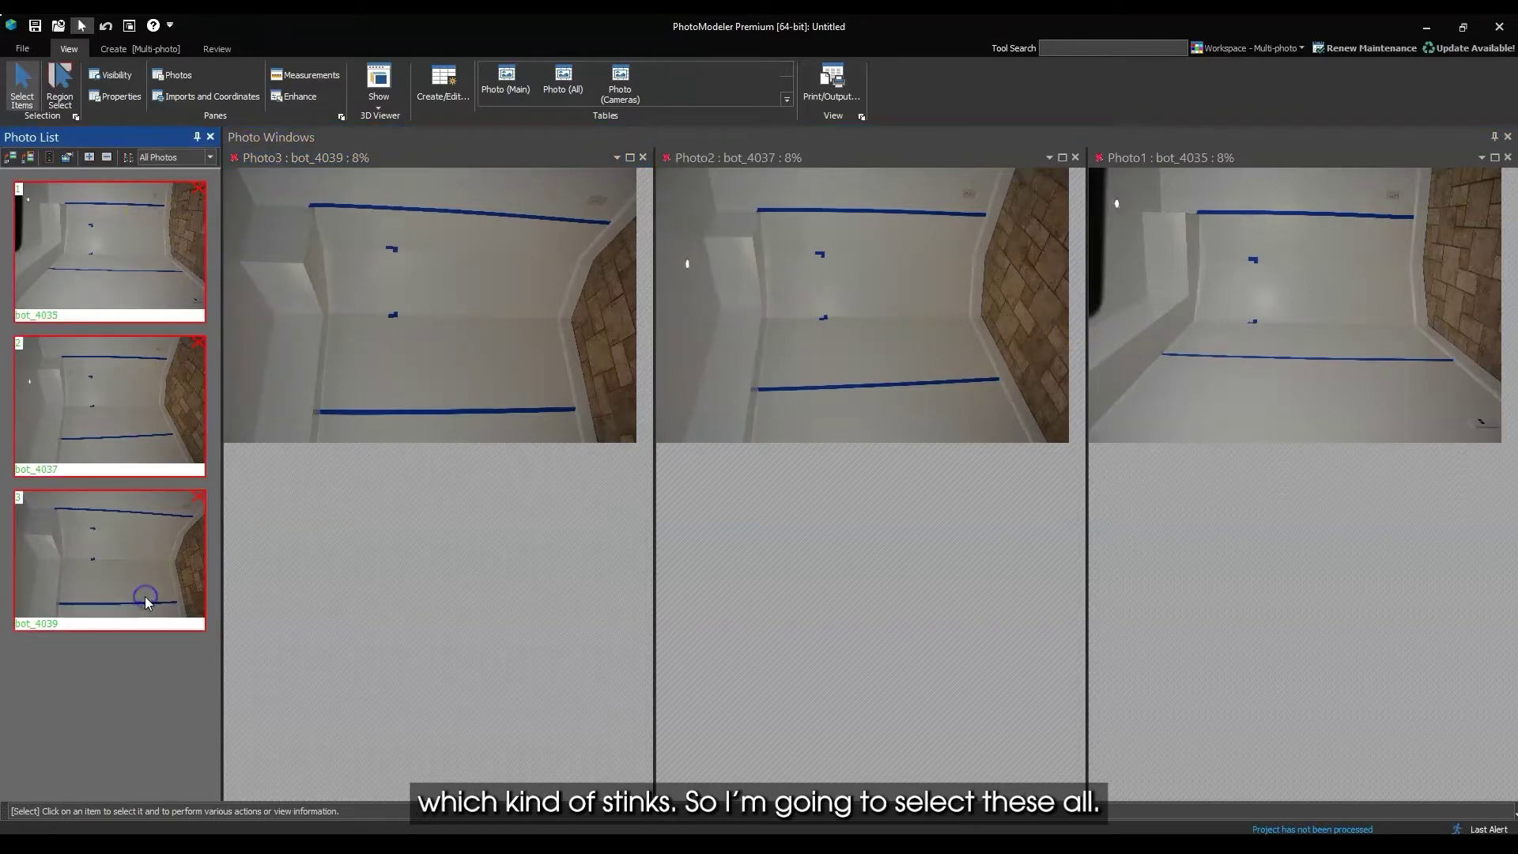
pyautogui.rightClick(112, 384)
pyautogui.click(150, 430)
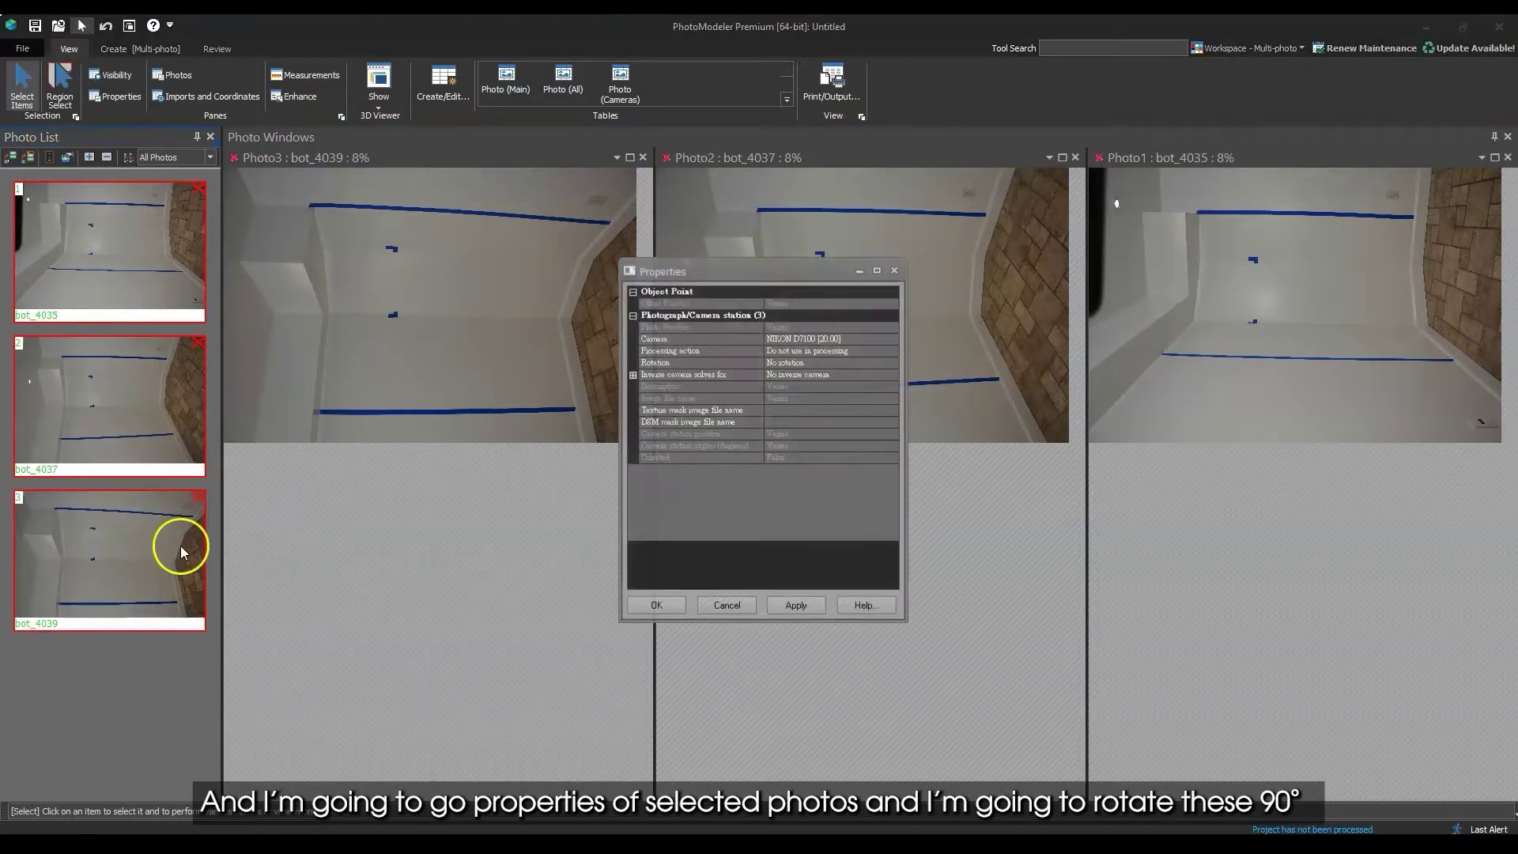
pyautogui.click(779, 362)
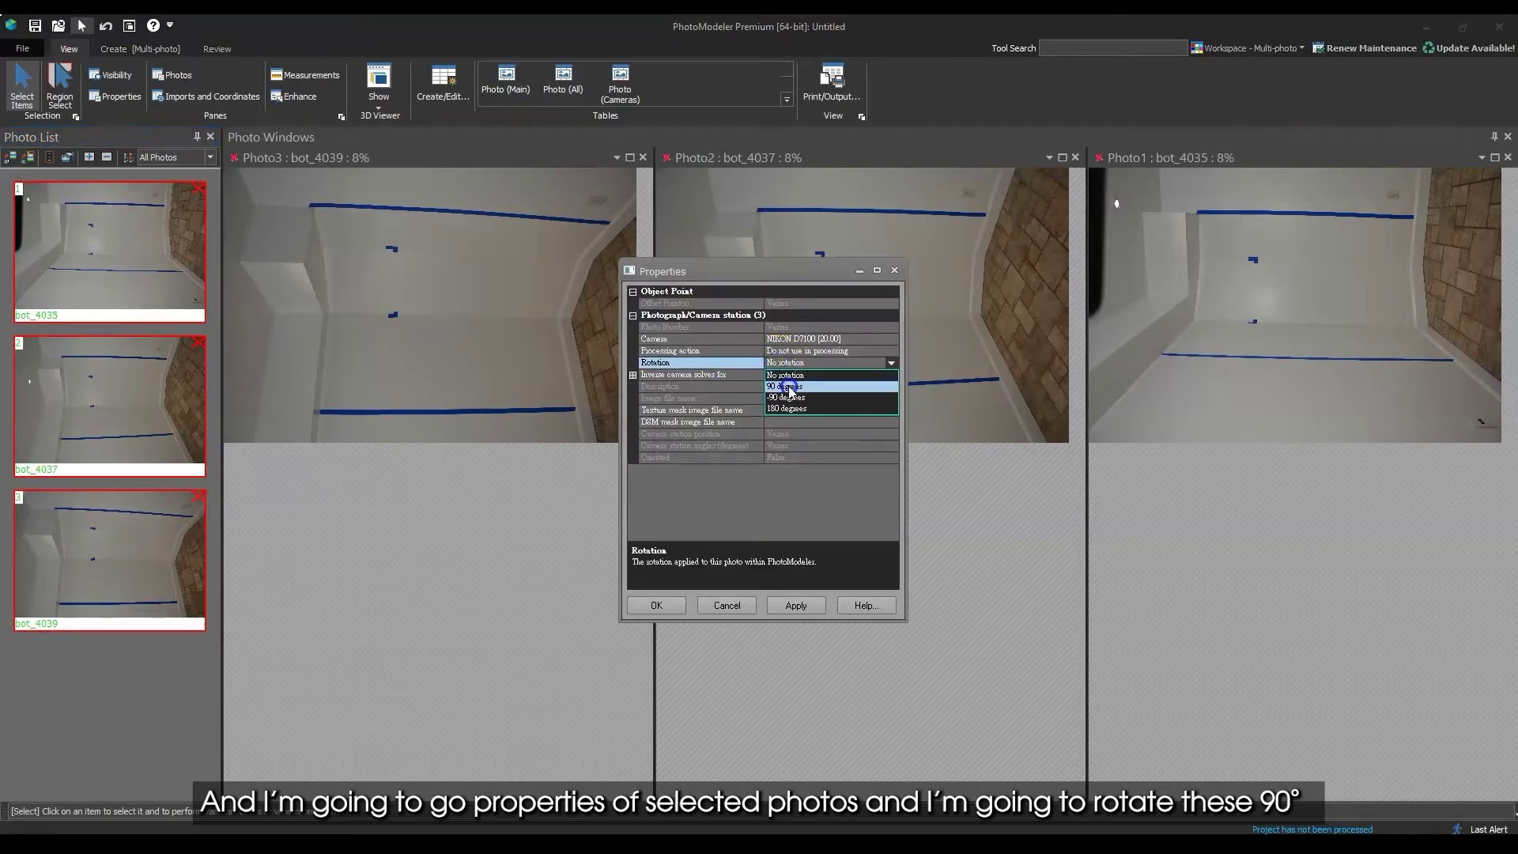
pyautogui.click(787, 386)
pyautogui.click(794, 606)
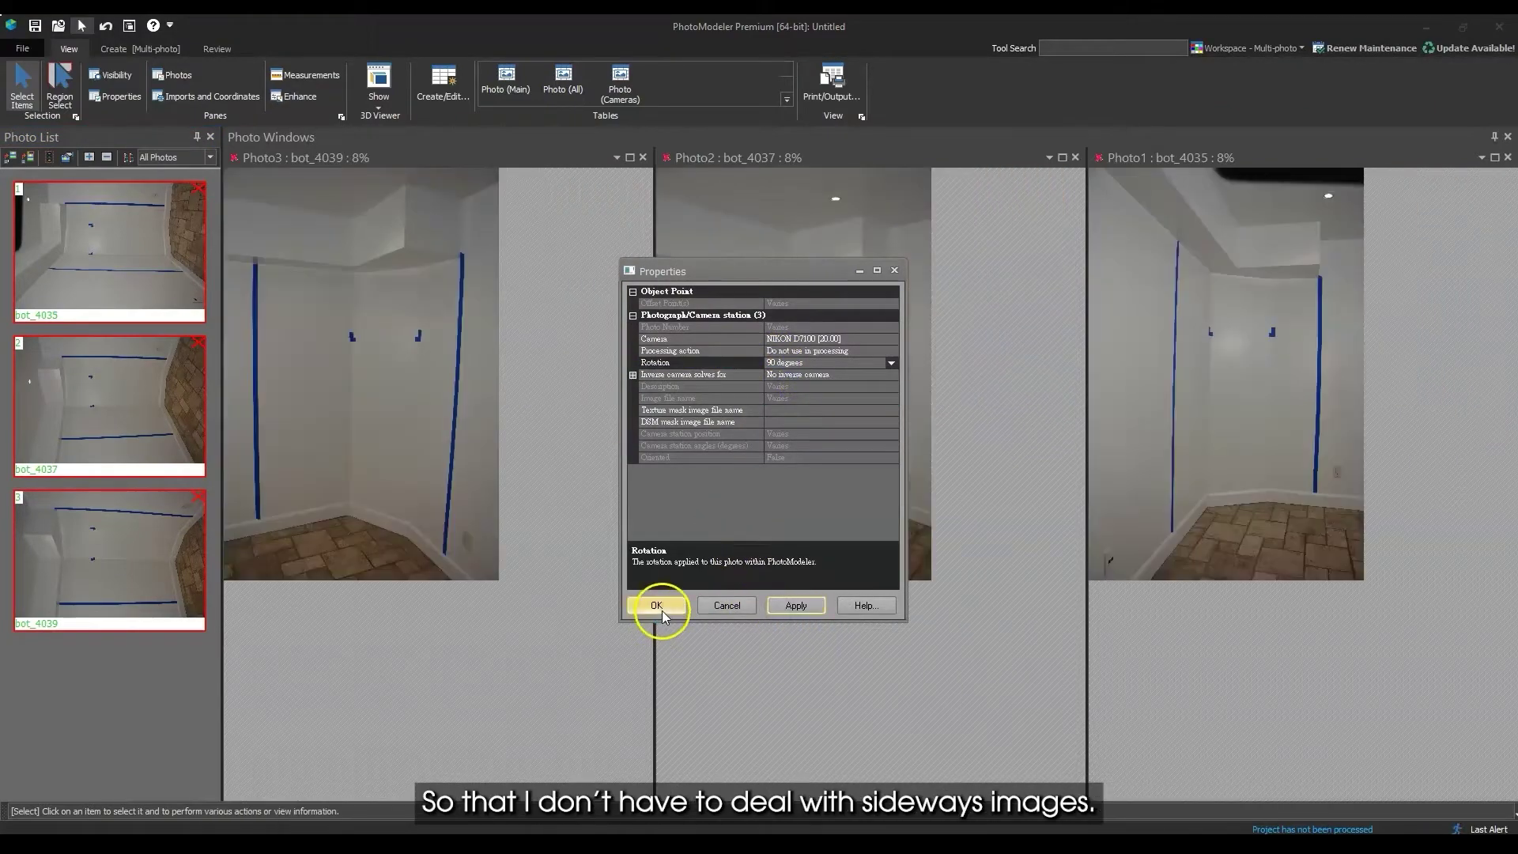
pyautogui.click(660, 608)
pyautogui.scroll(1, 397, 352)
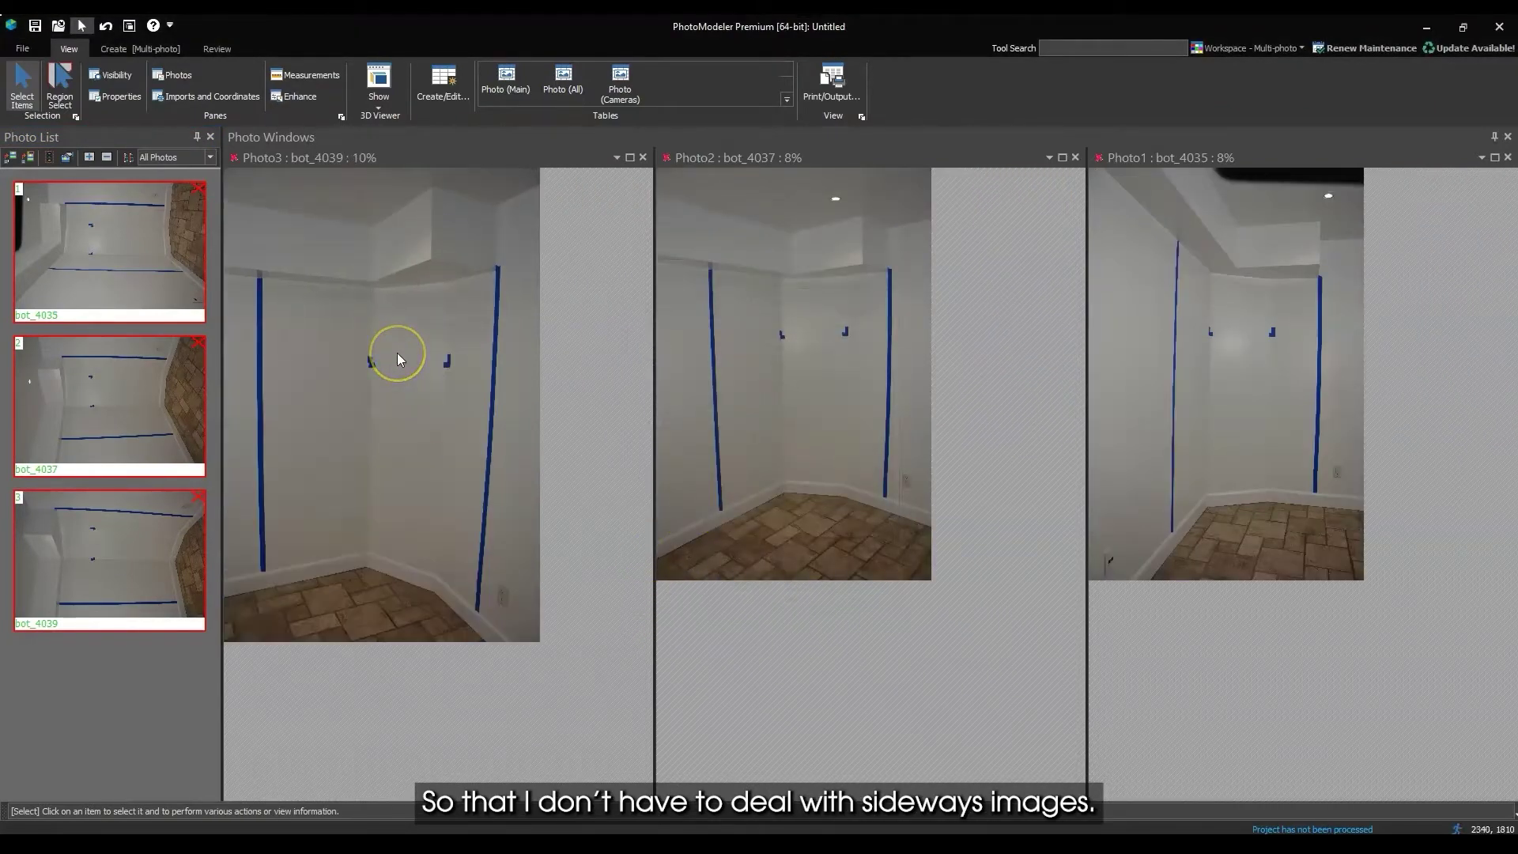
pyautogui.scroll(2, 397, 353)
pyautogui.scroll(1, 841, 397)
pyautogui.scroll(2, 841, 397)
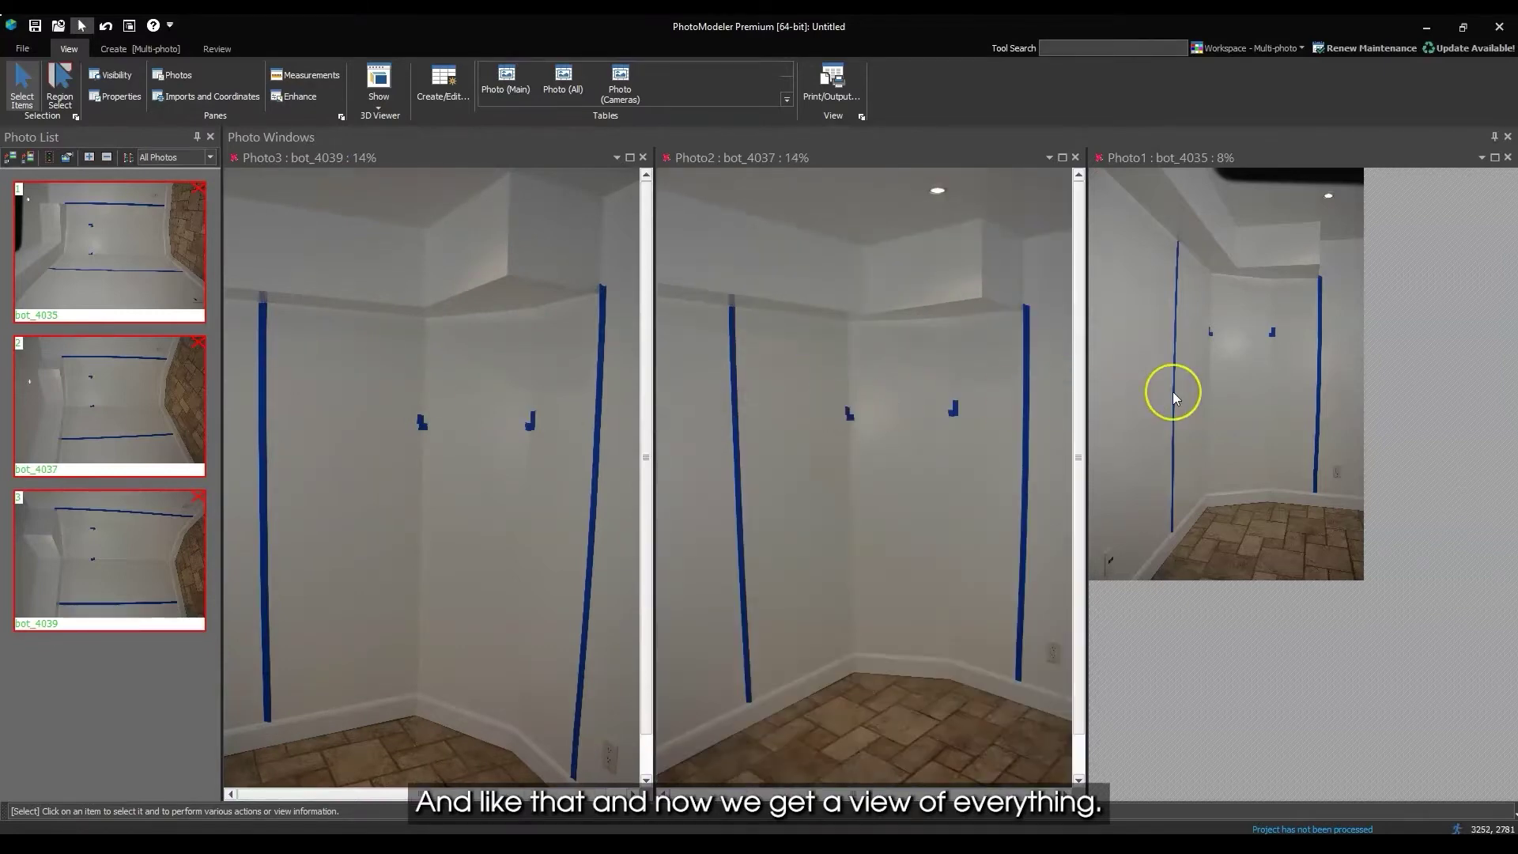
pyautogui.scroll(3, 1174, 392)
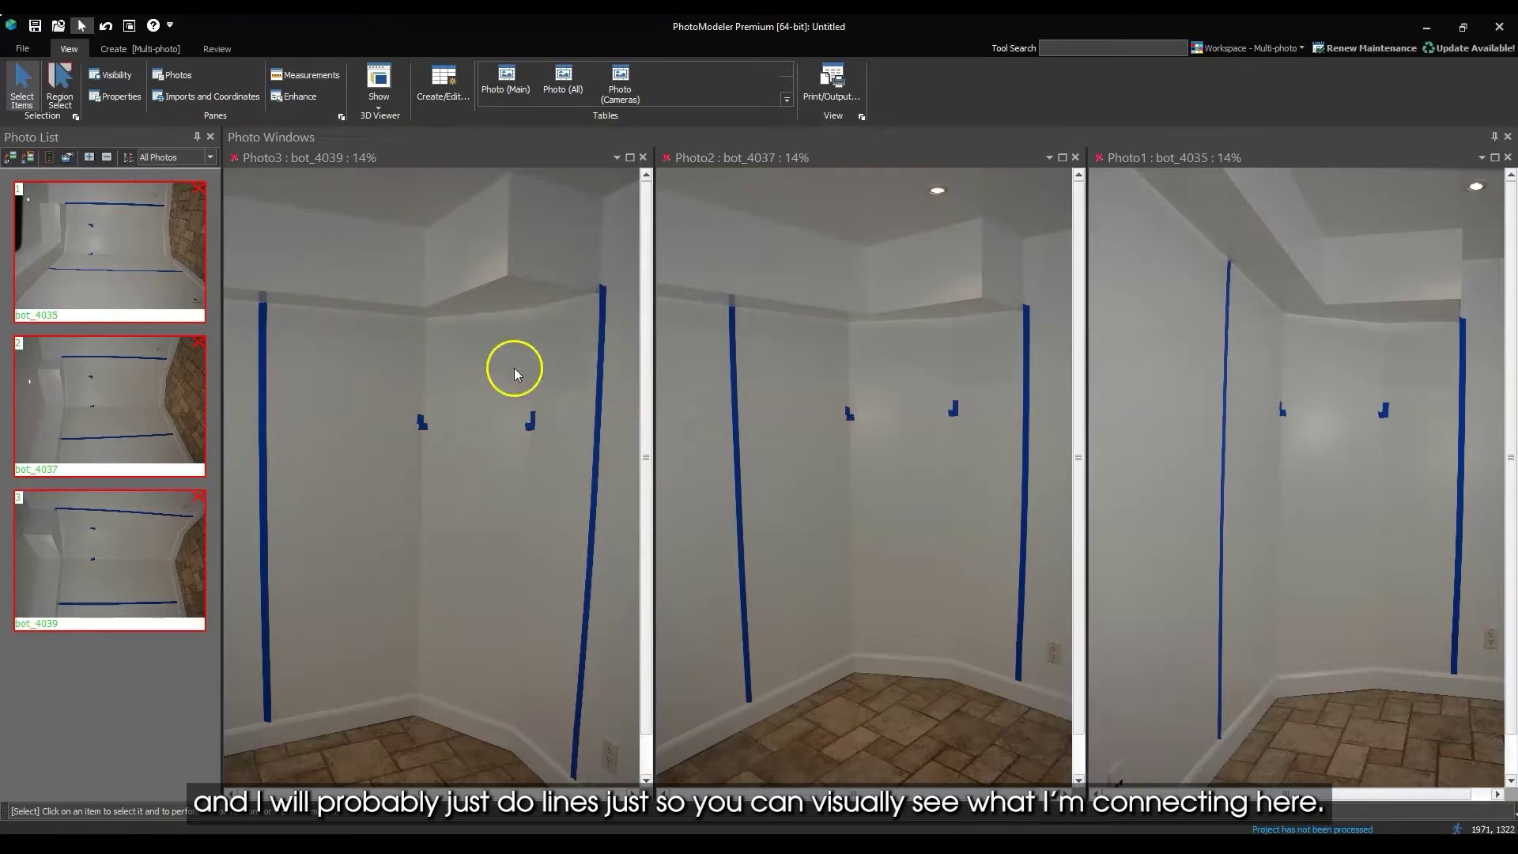
pyautogui.scroll(6, 263, 293)
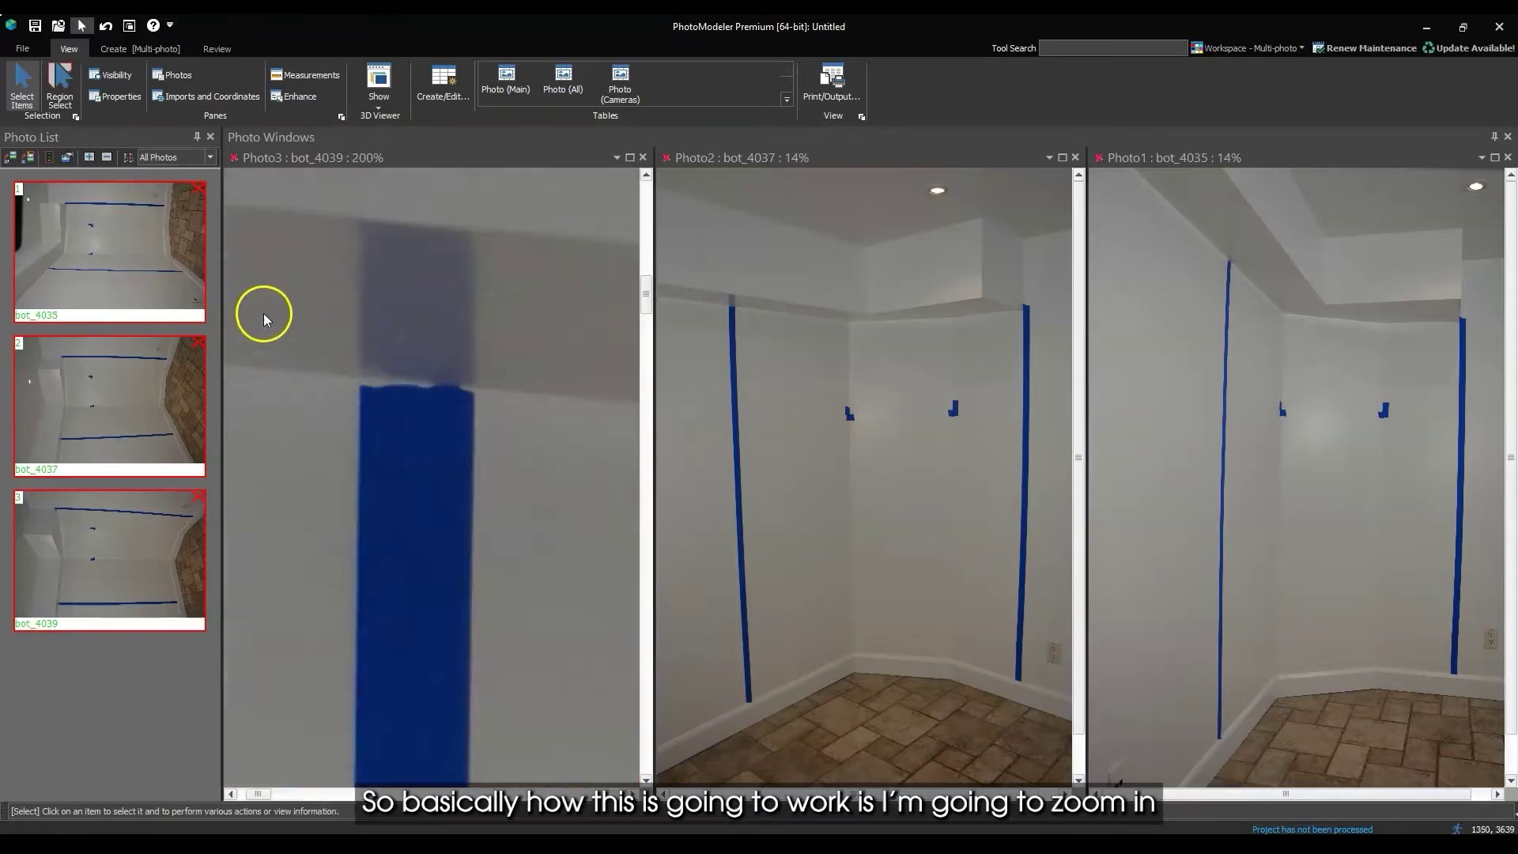
# Step: In Photo3's Mark Lines mode, draw a line from the tape's top end to its bottom corner
pyautogui.moveTo(419, 416); pyautogui.dragTo(520, 466, button='middle')
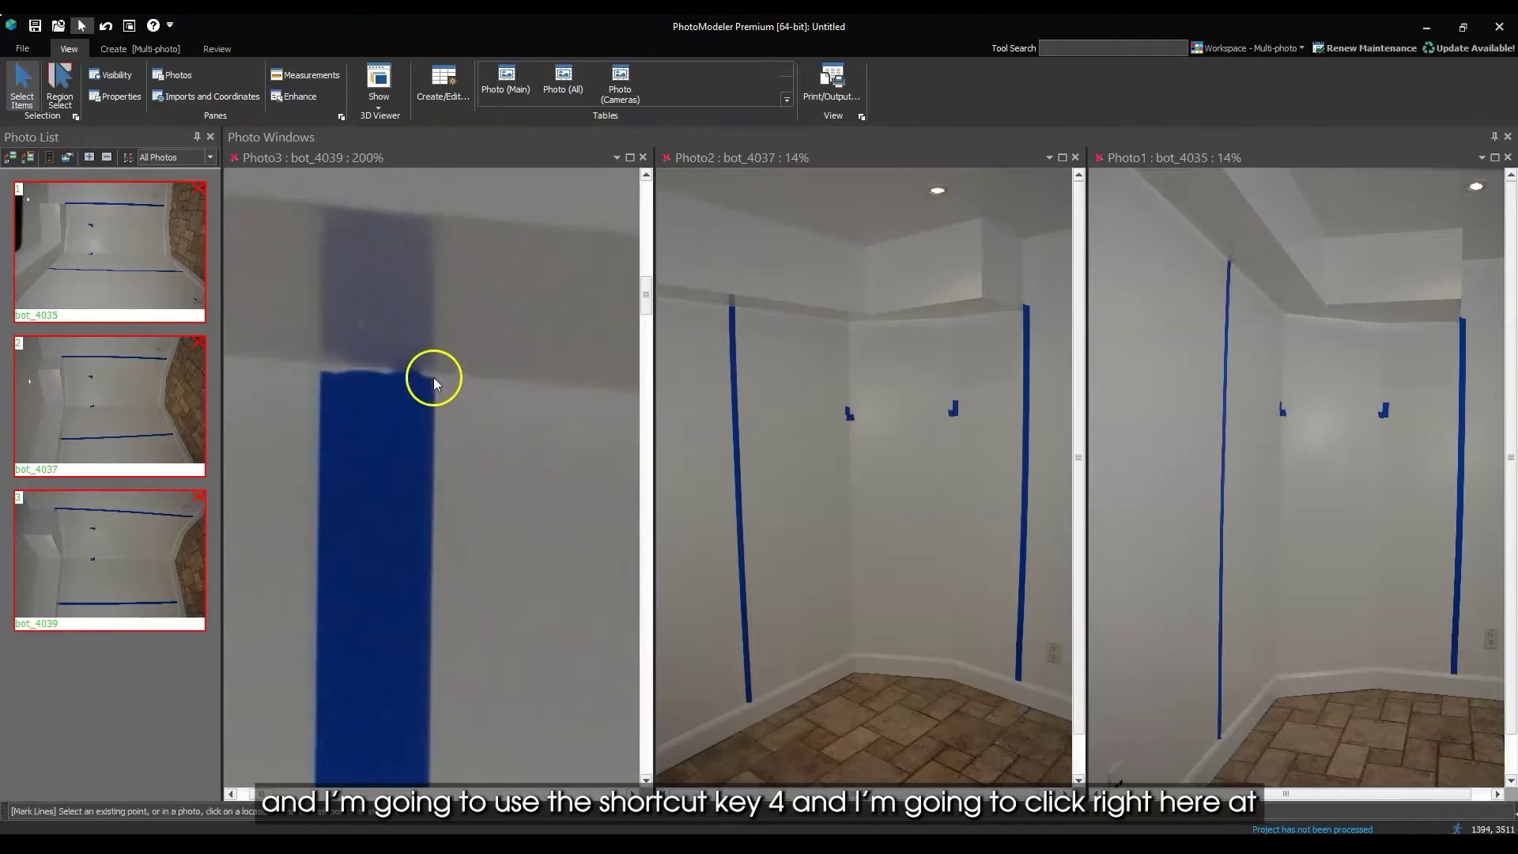
pyautogui.press('4')
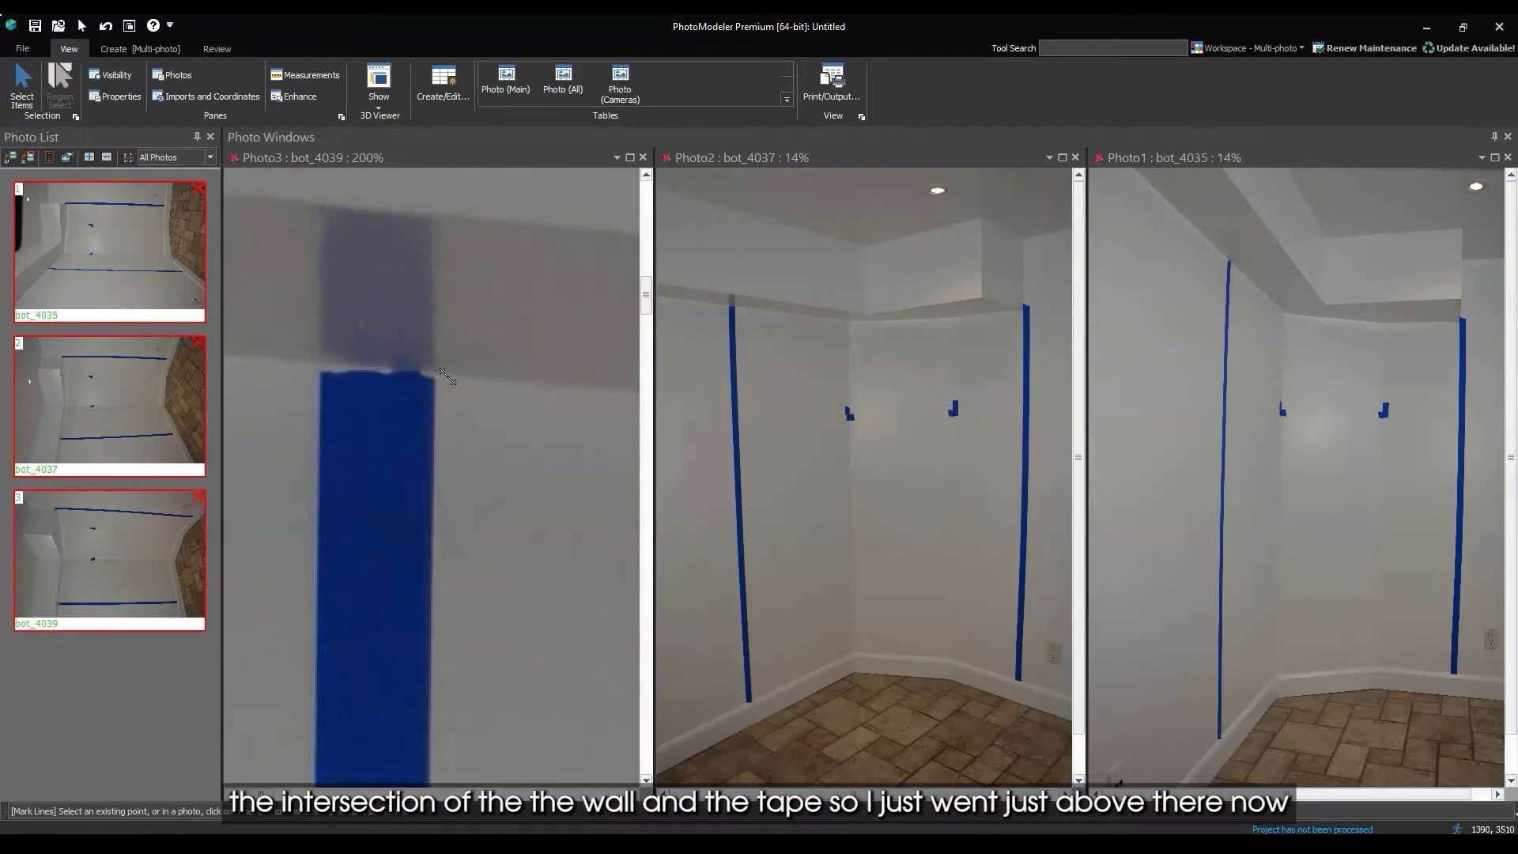
pyautogui.click(436, 370)
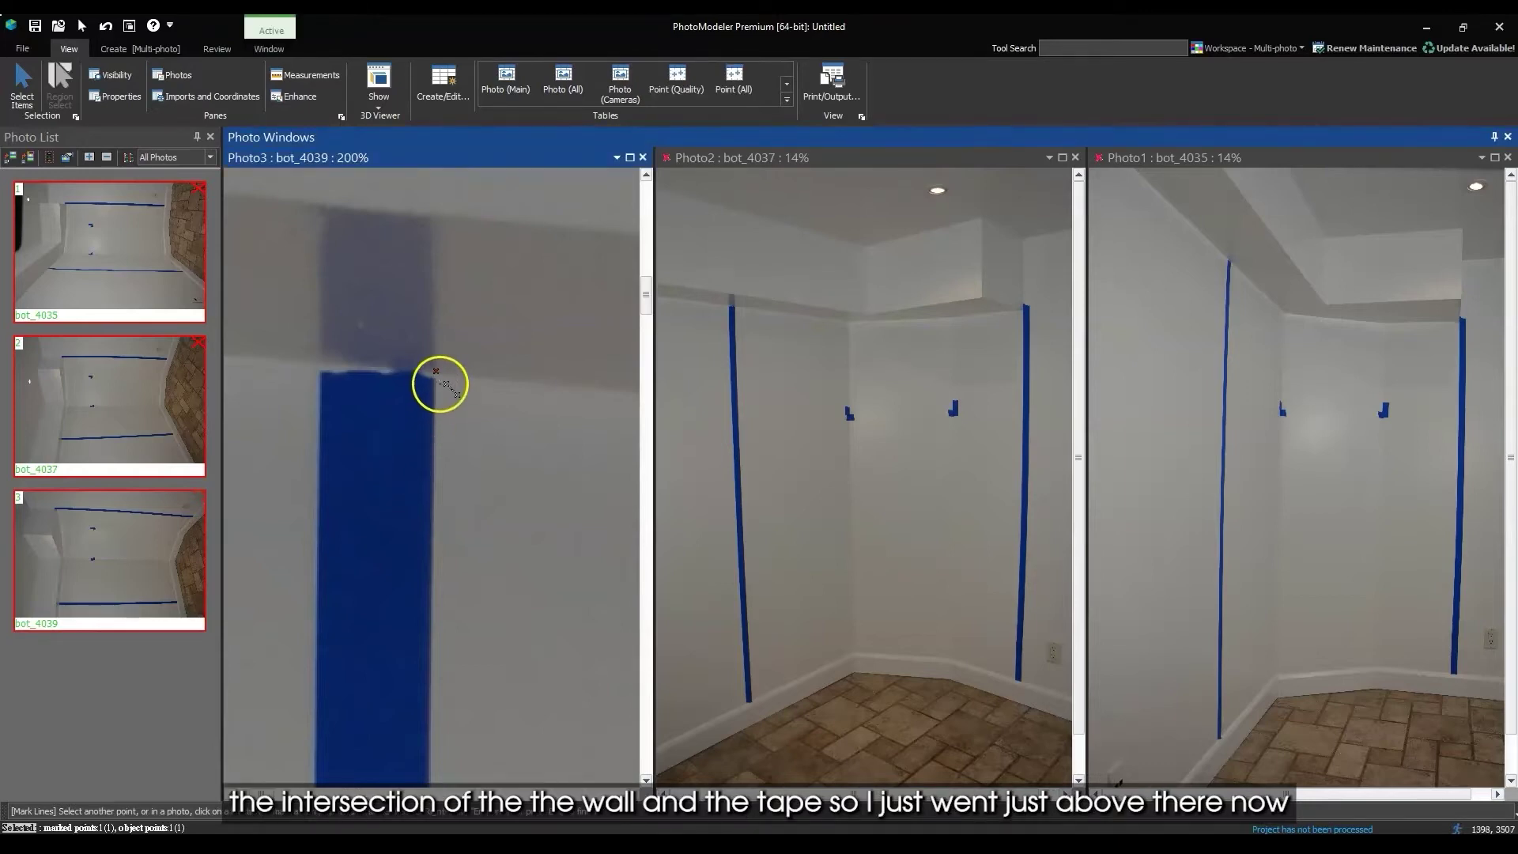
pyautogui.scroll(-10, 434, 414)
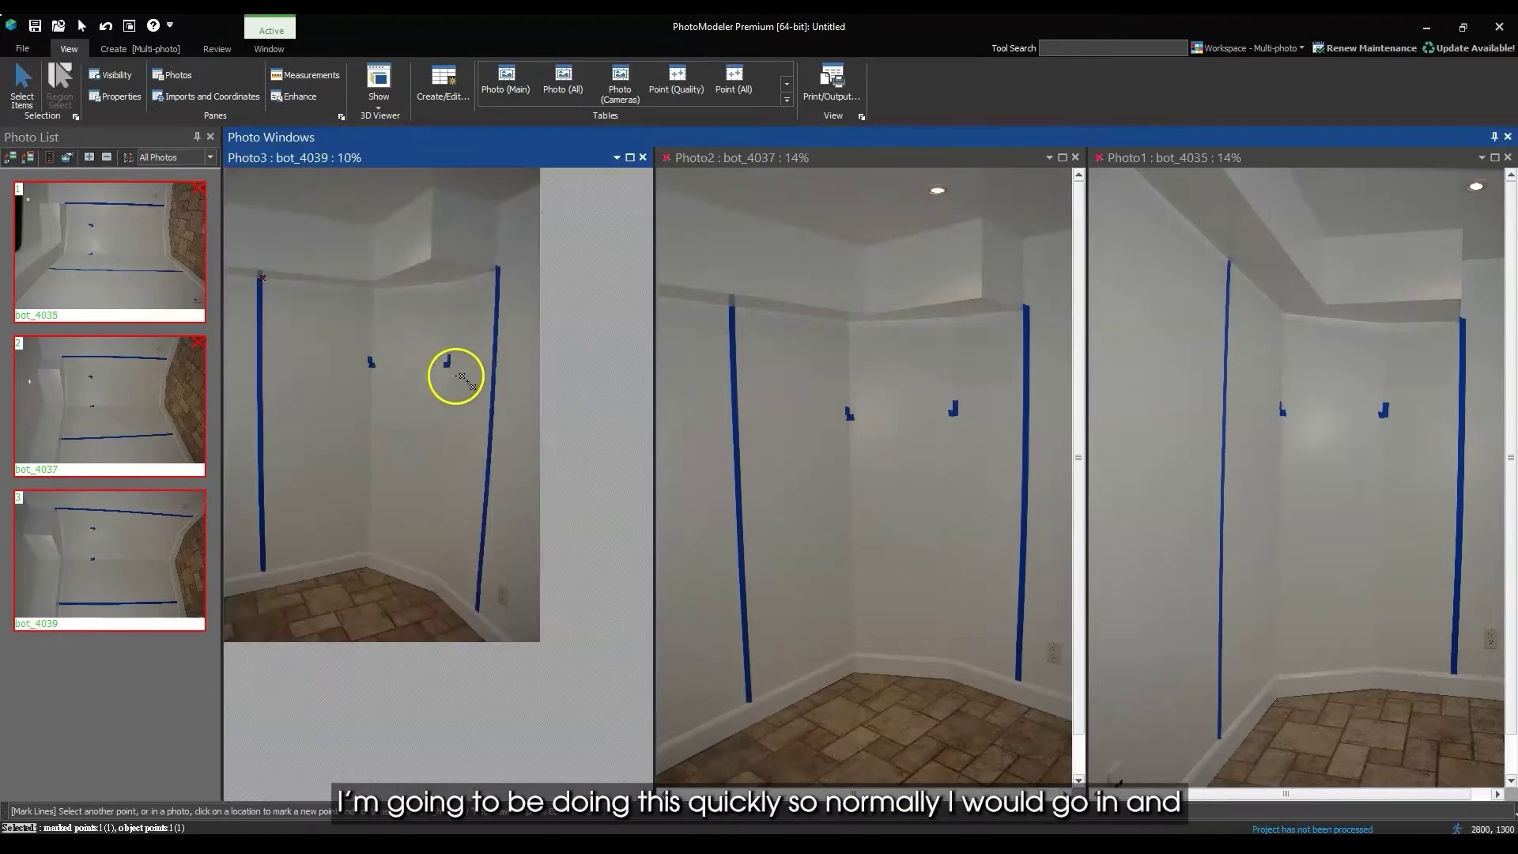
pyautogui.scroll(10, 253, 601)
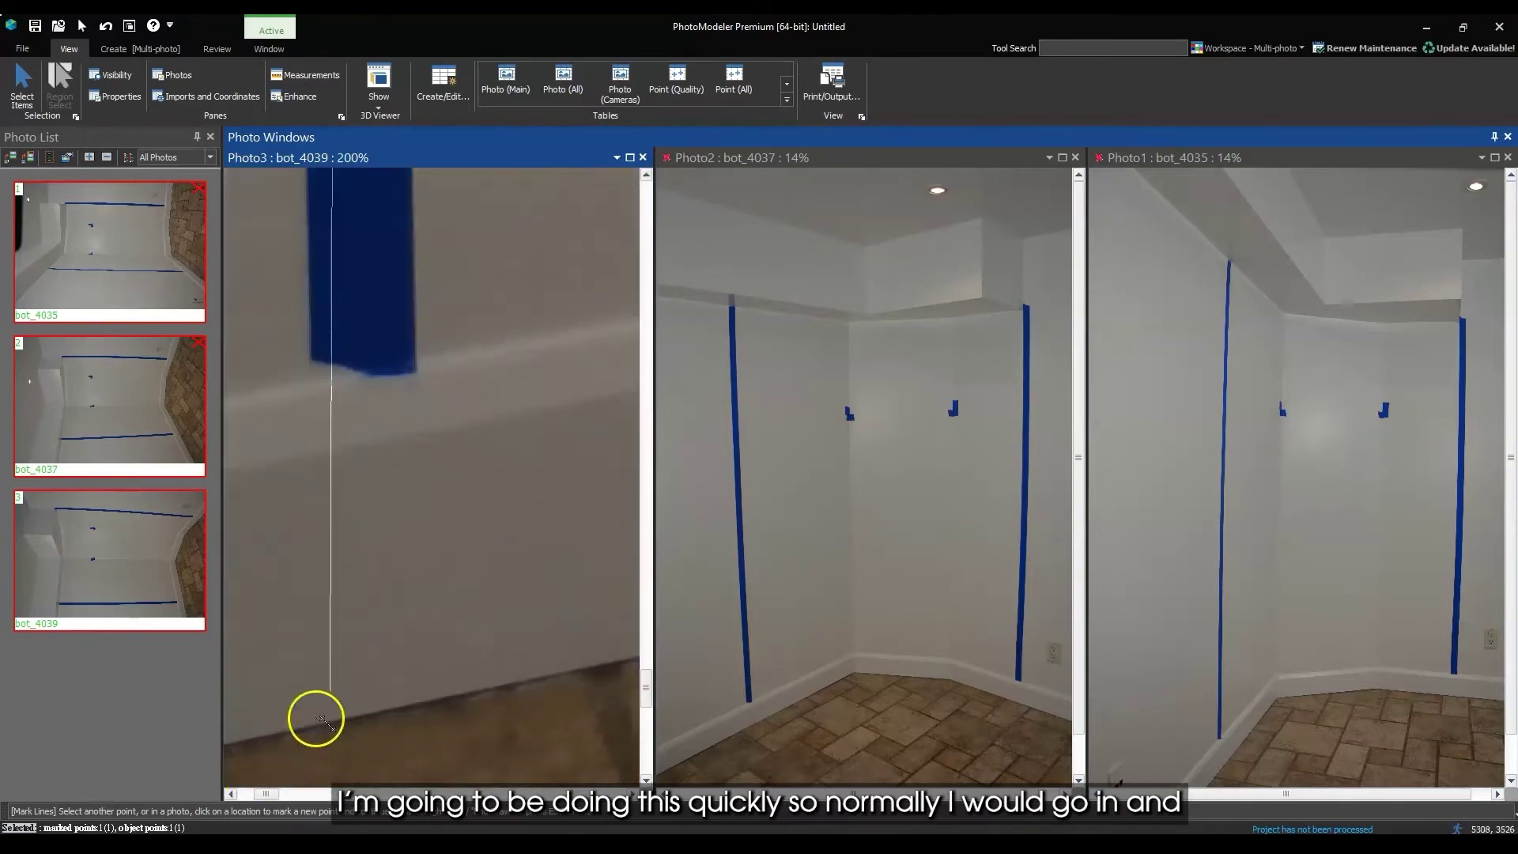
pyautogui.click(415, 362)
pyautogui.scroll(-7, 416, 362)
pyautogui.scroll(4, 458, 681)
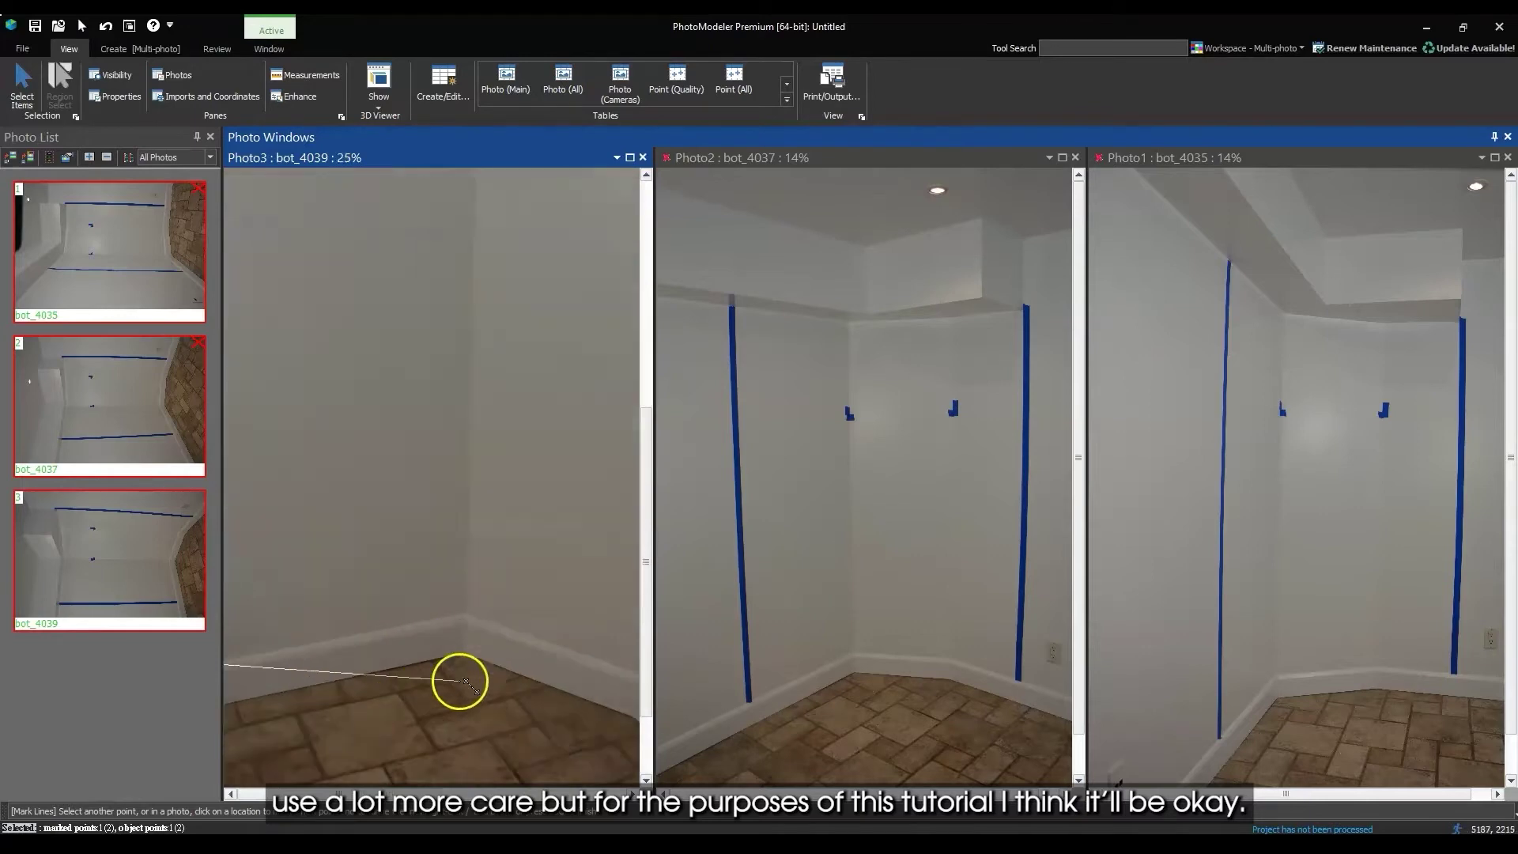
pyautogui.scroll(1, 458, 604)
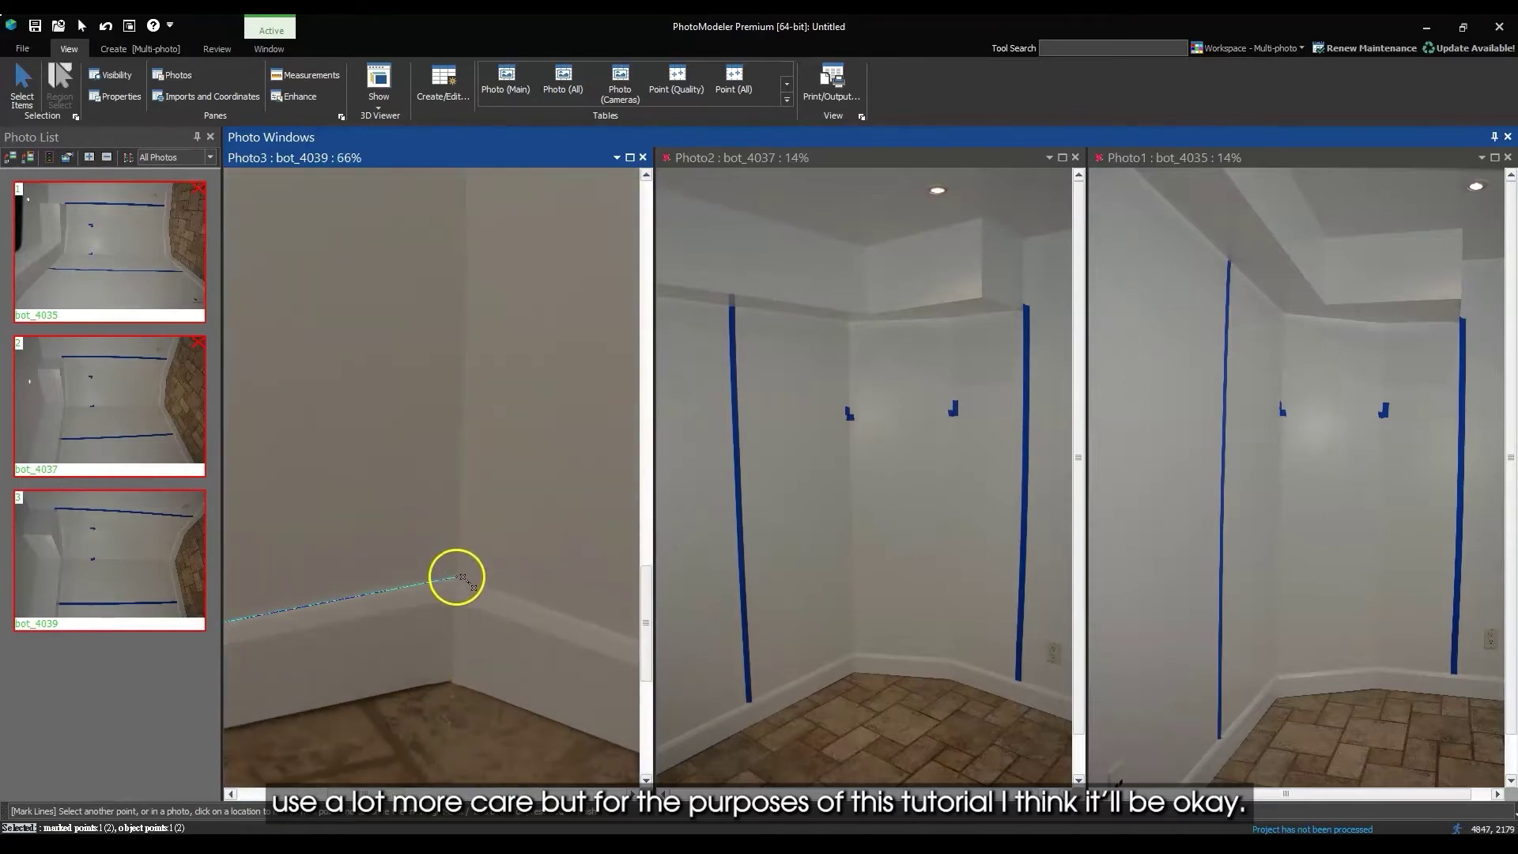
# Step: Continue the line from the wall corner along the baseboard to the tape's bottom and top
pyautogui.click(459, 577)
pyautogui.scroll(-5, 458, 577)
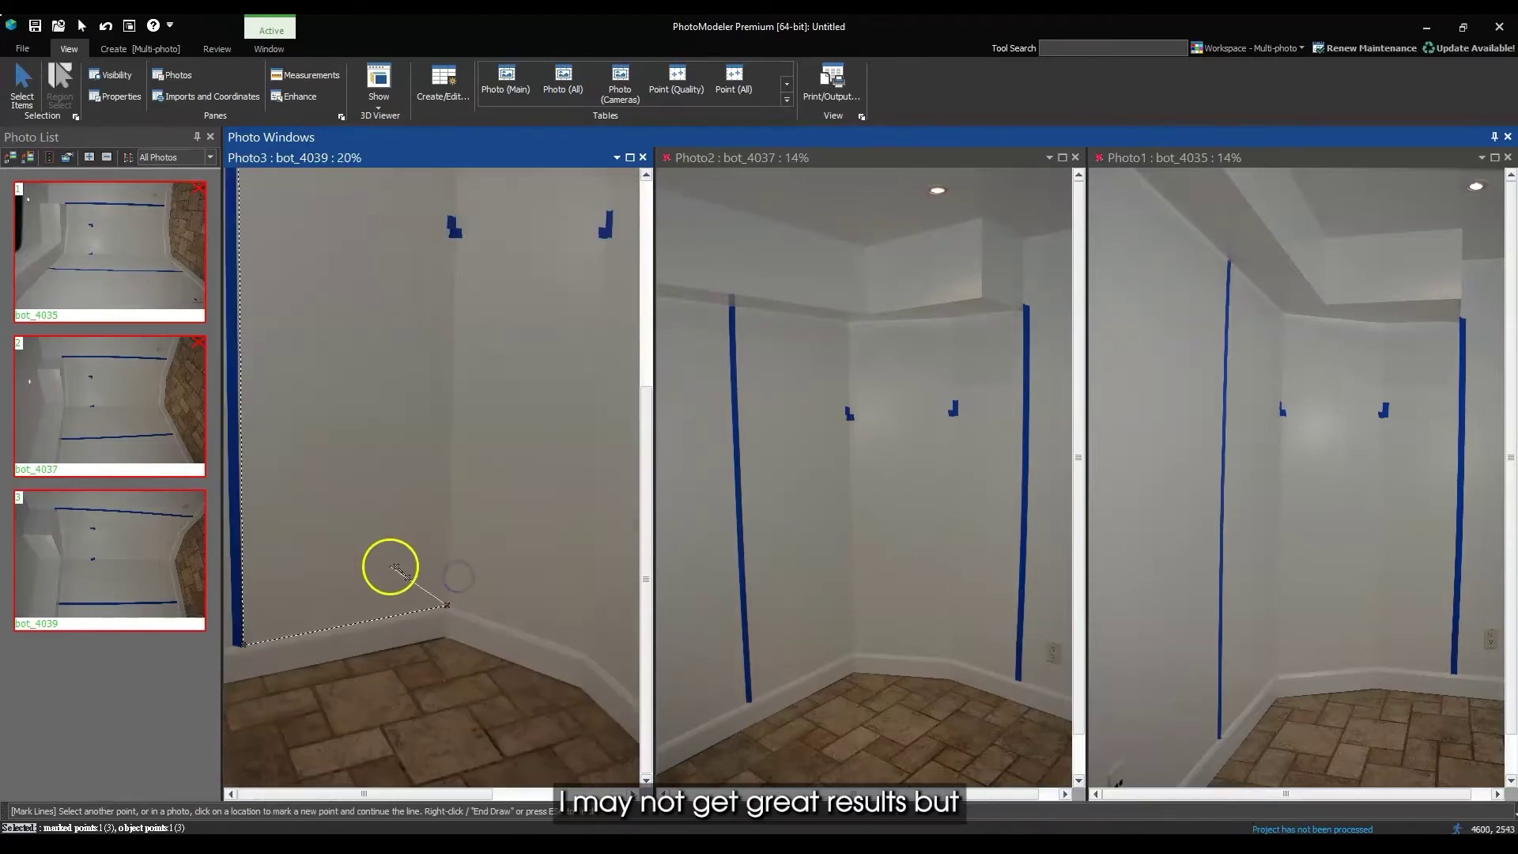
pyautogui.scroll(4, 535, 677)
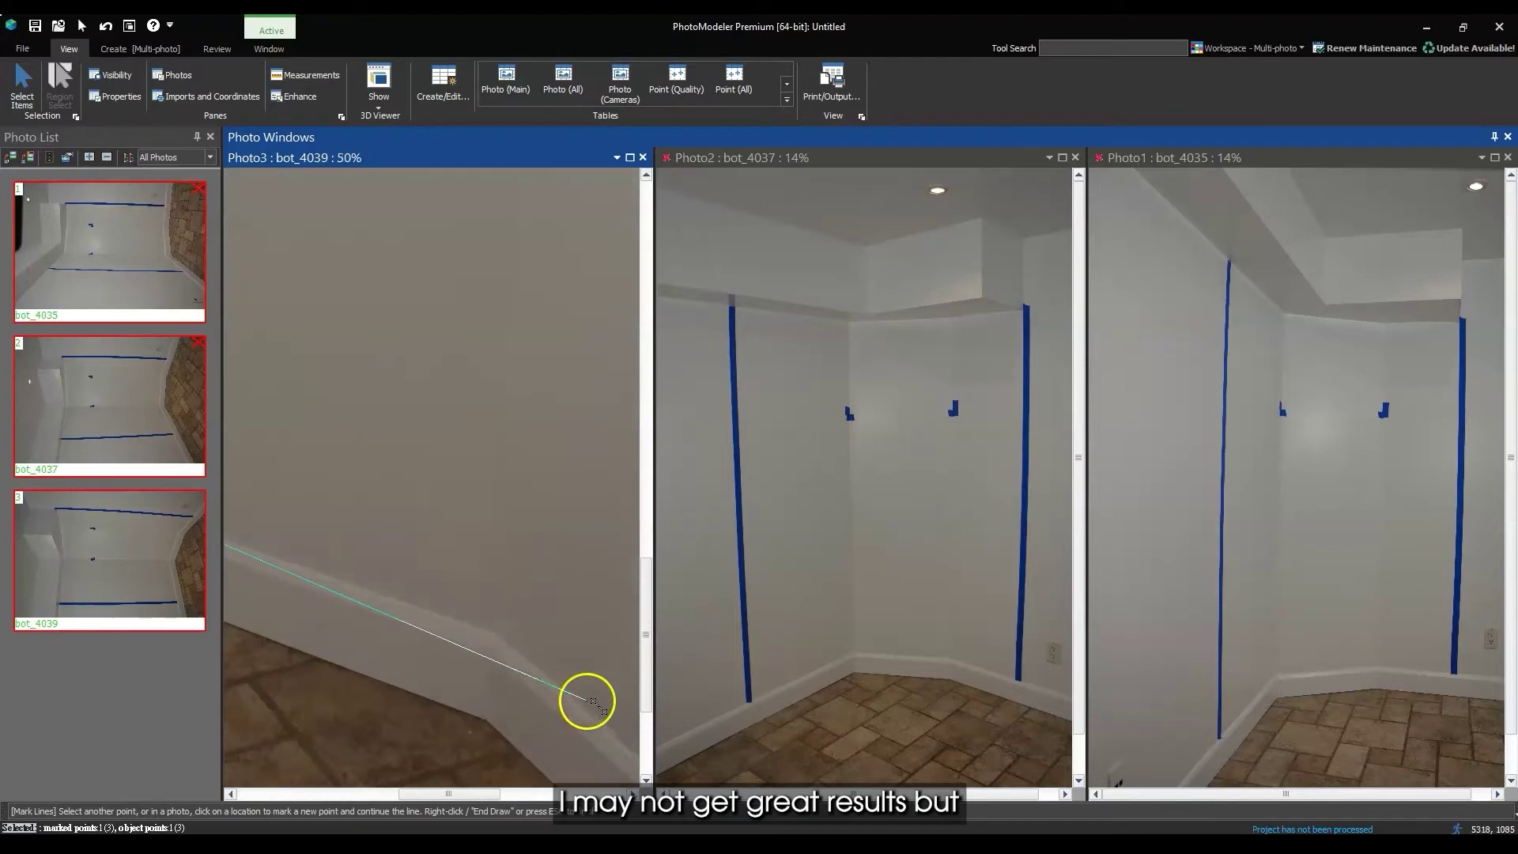
pyautogui.click(501, 636)
pyautogui.scroll(-2, 474, 645)
pyautogui.scroll(2, 458, 651)
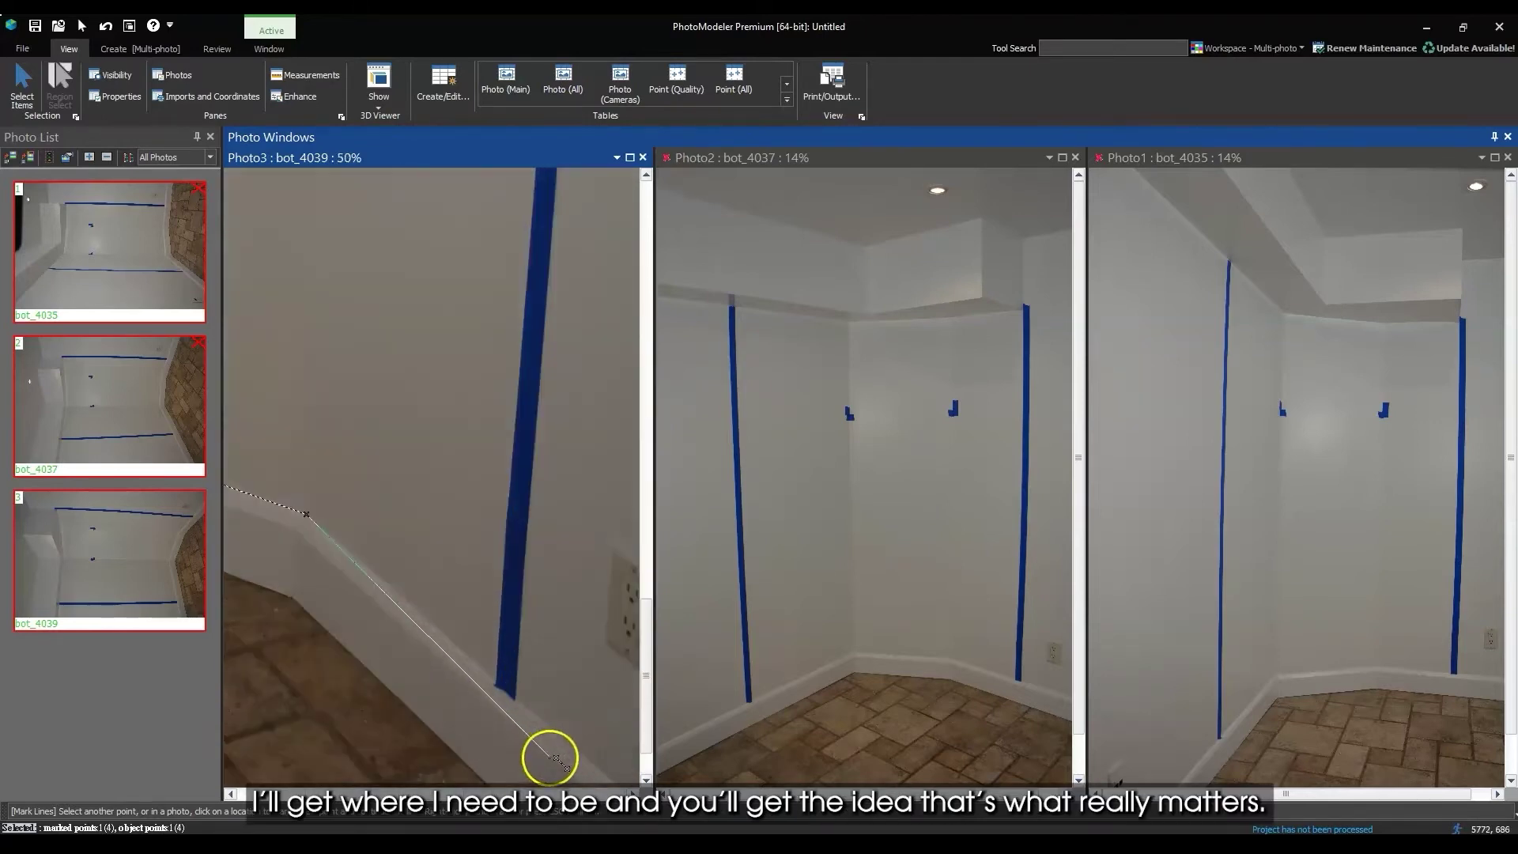
pyautogui.scroll(1, 501, 686)
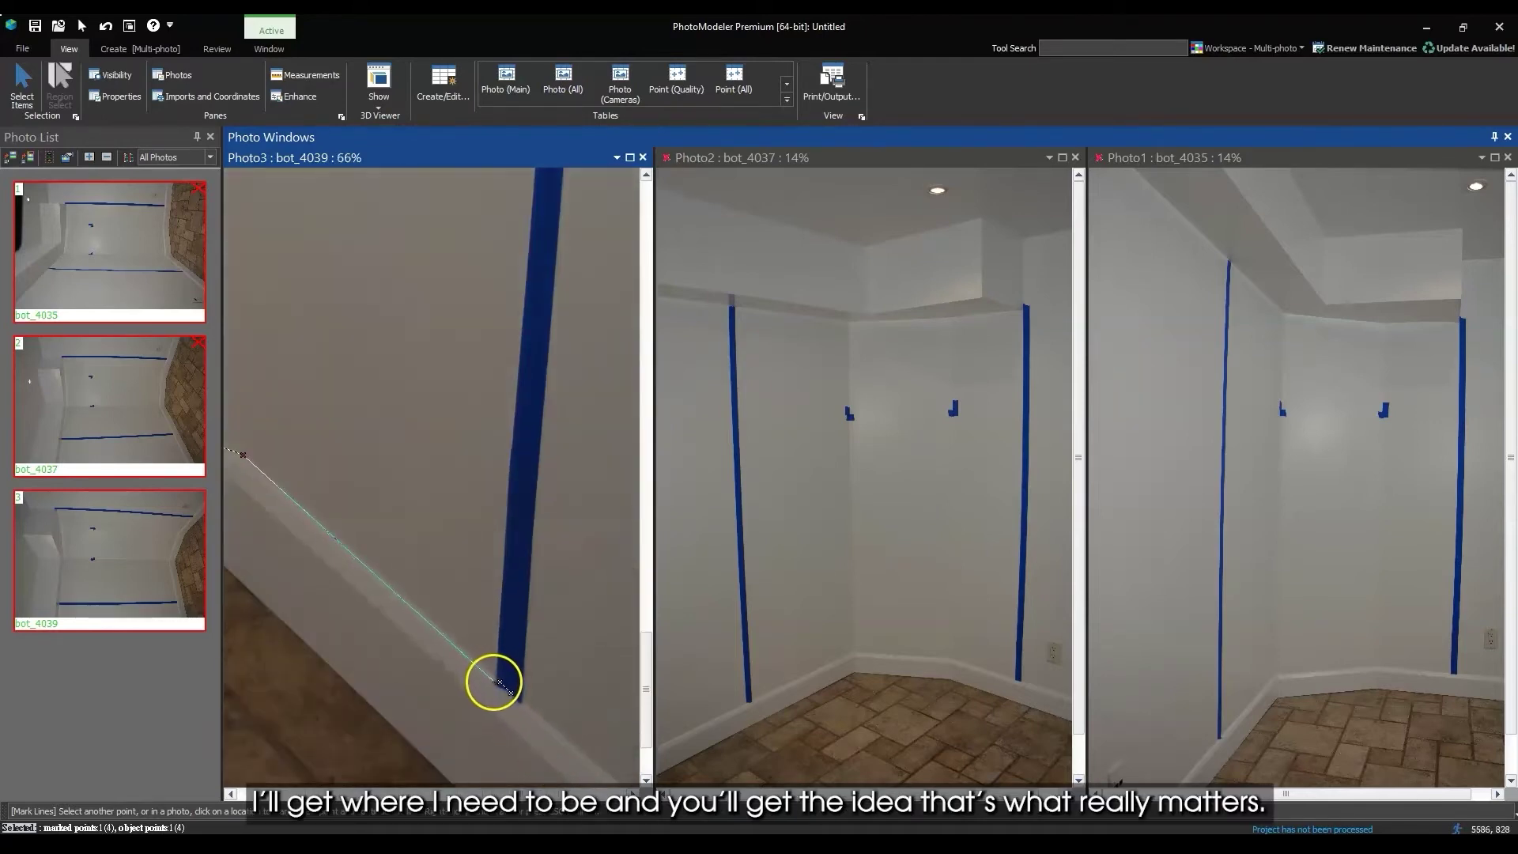
pyautogui.click(501, 682)
pyautogui.scroll(-4, 495, 696)
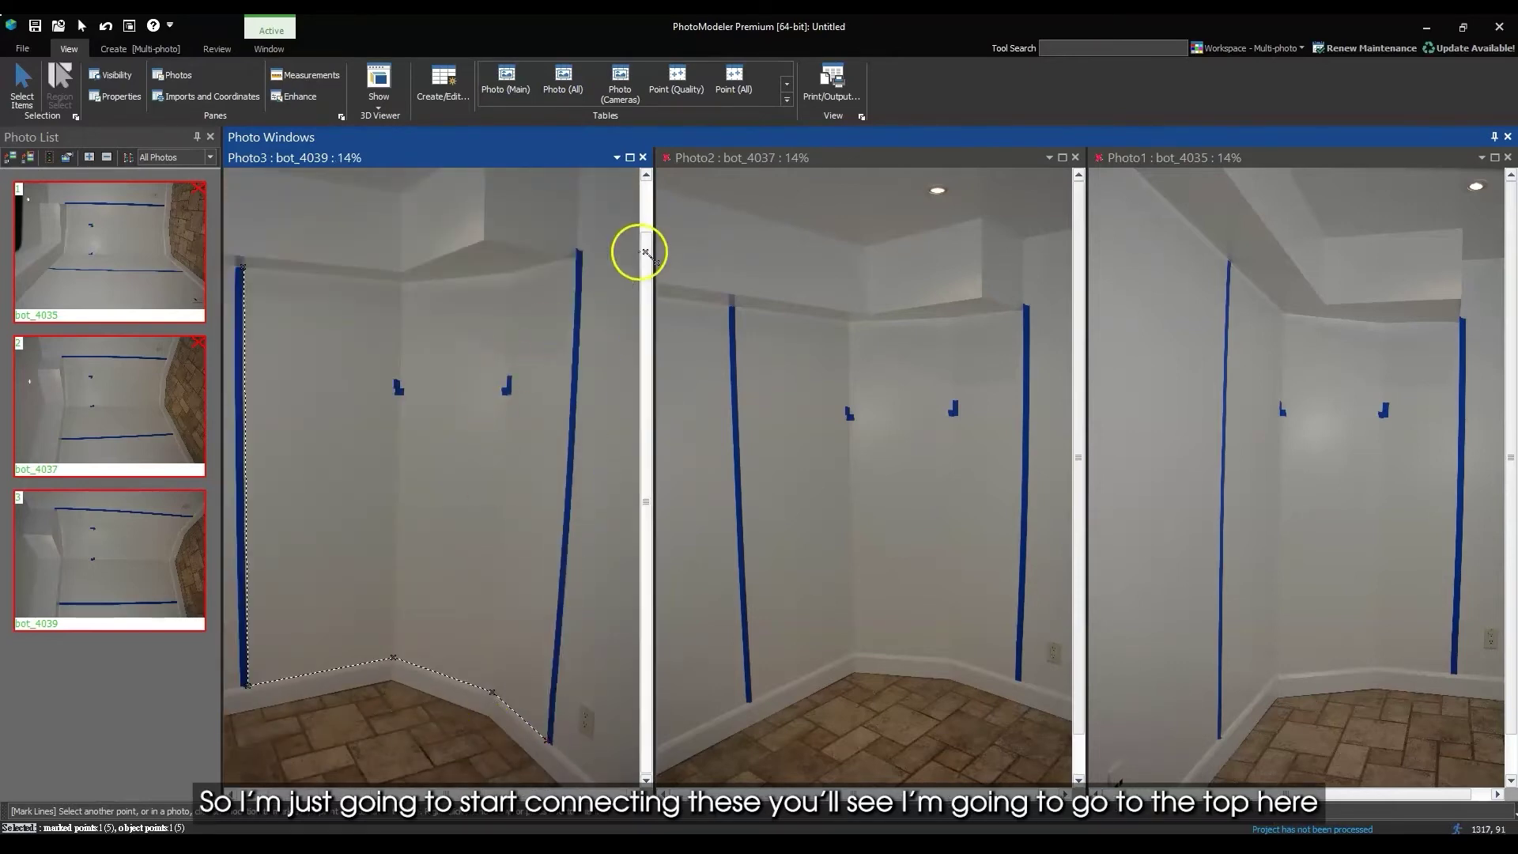
pyautogui.scroll(2, 589, 261)
pyautogui.click(555, 250)
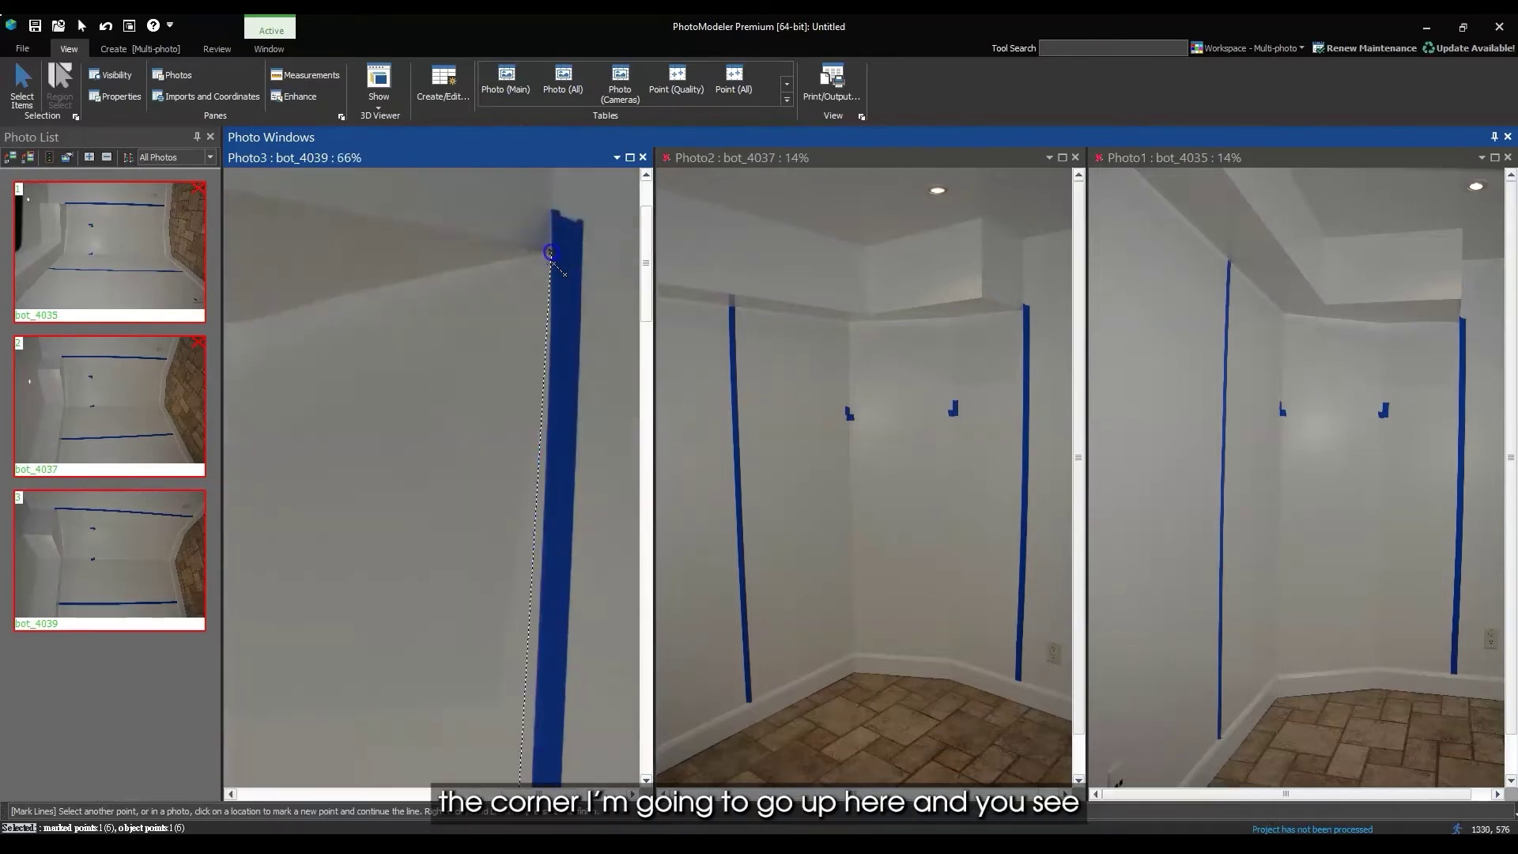
pyautogui.scroll(-1, 392, 407)
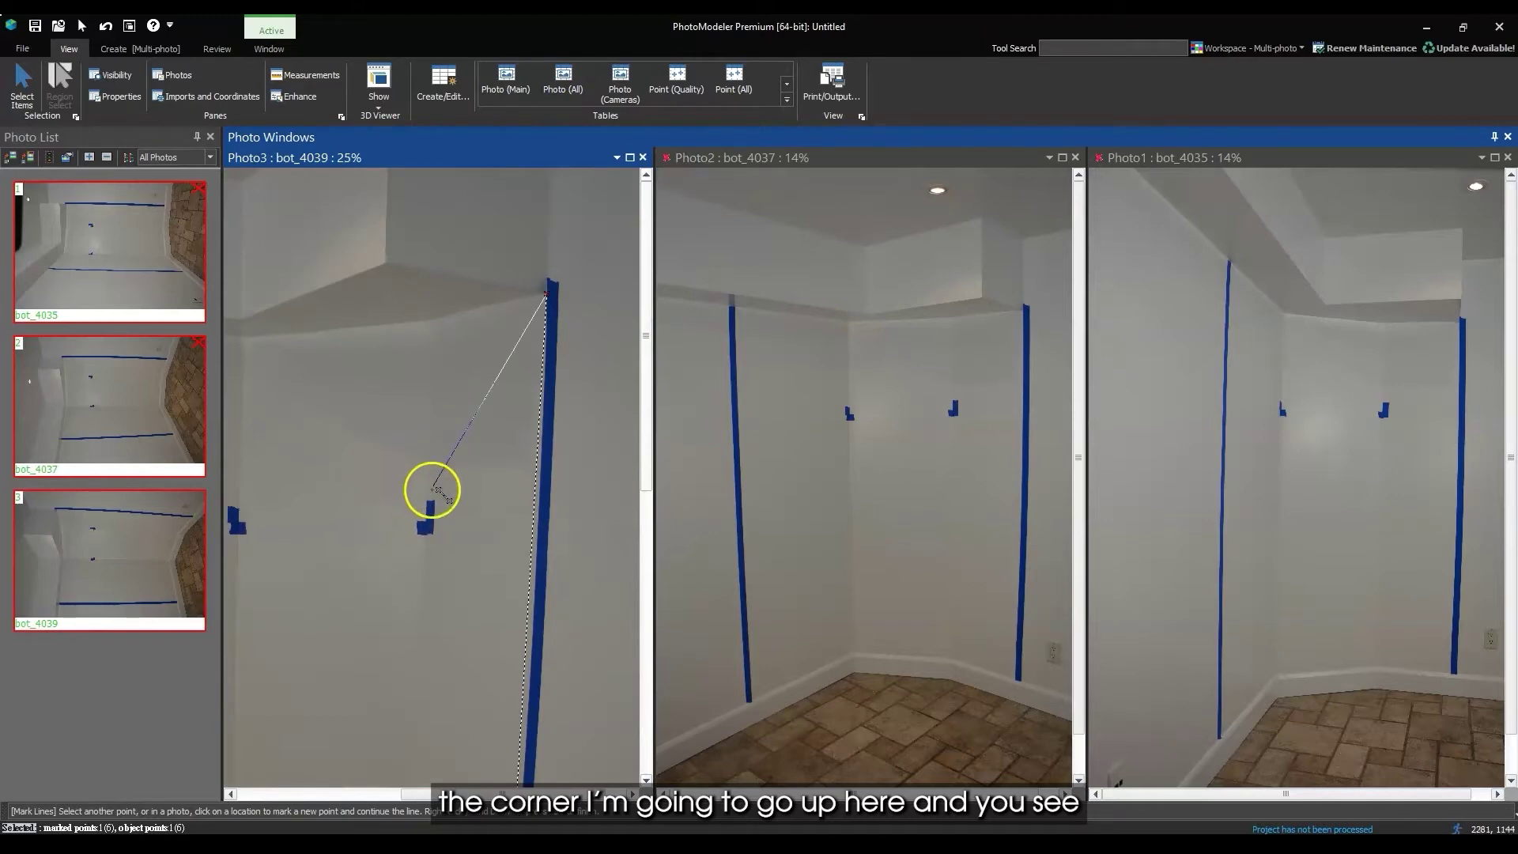
pyautogui.scroll(2, 427, 356)
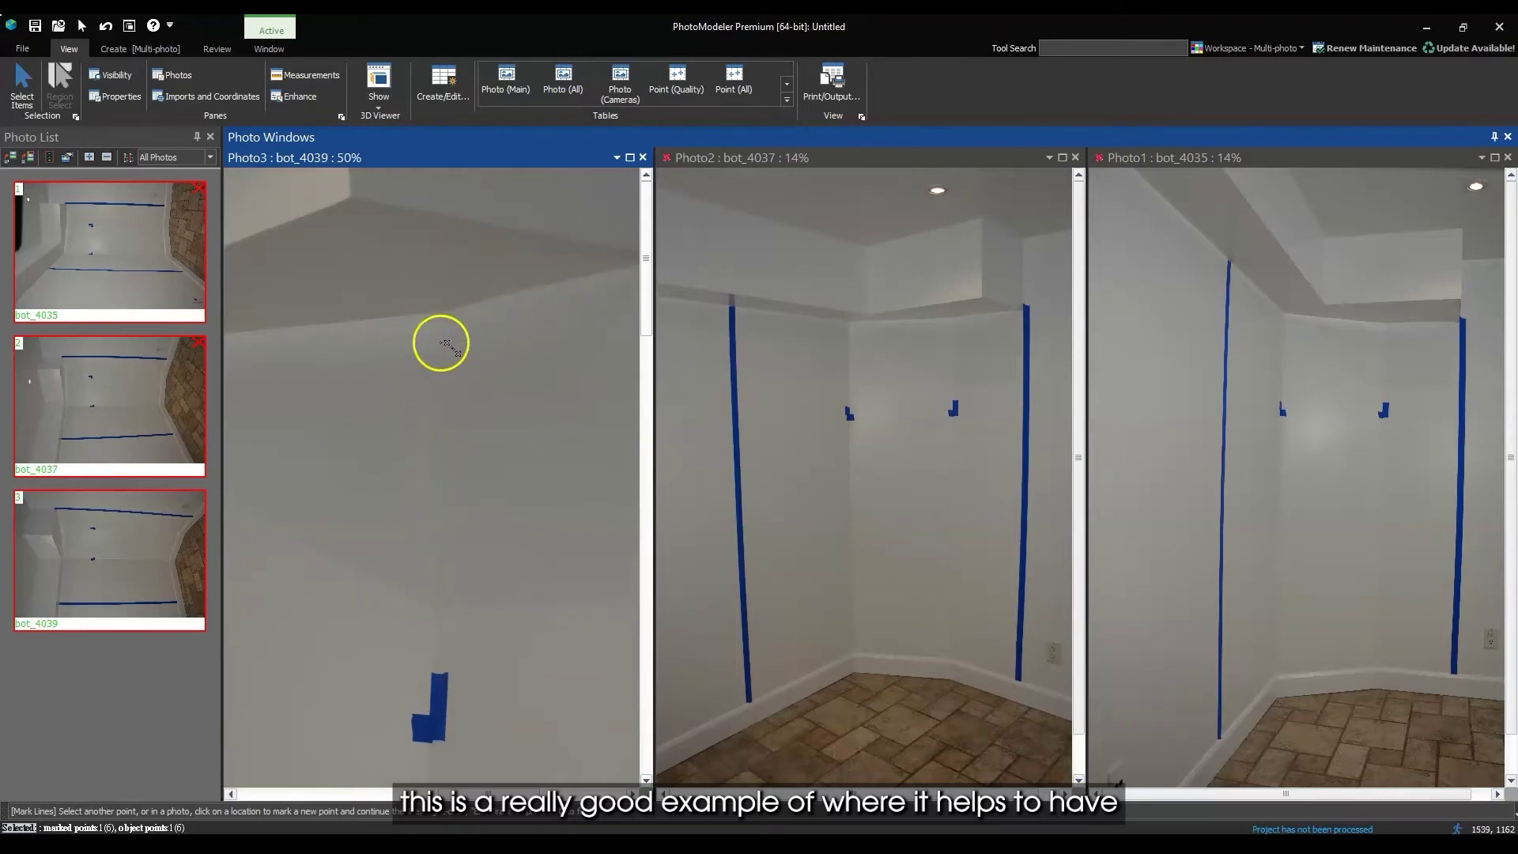
pyautogui.scroll(-3, 434, 475)
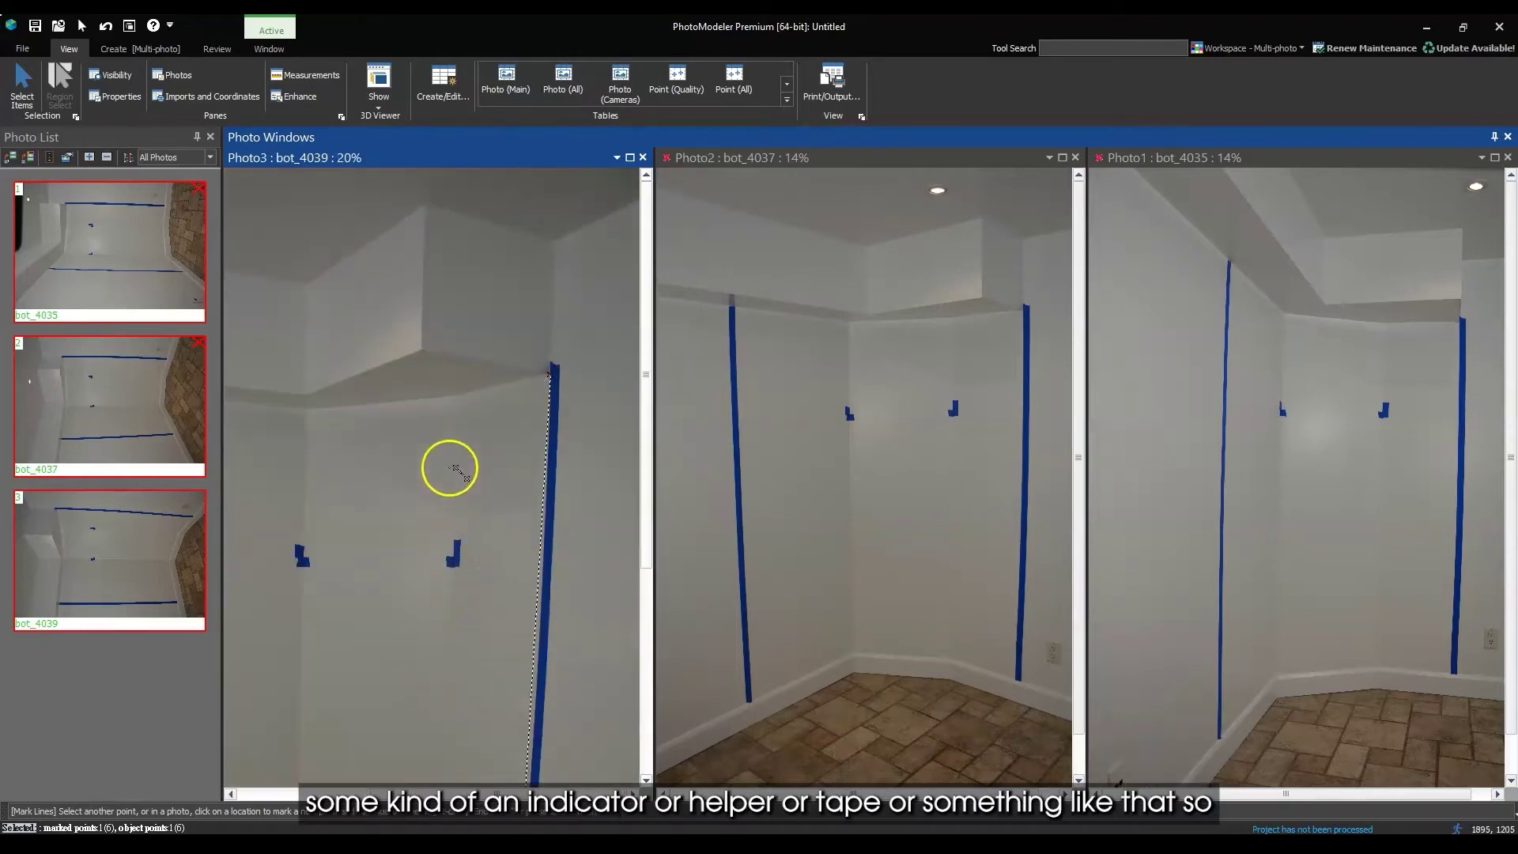
# Step: Extend the line to the soffit corner and the top-left wall corner, then end the chain
pyautogui.click(457, 395)
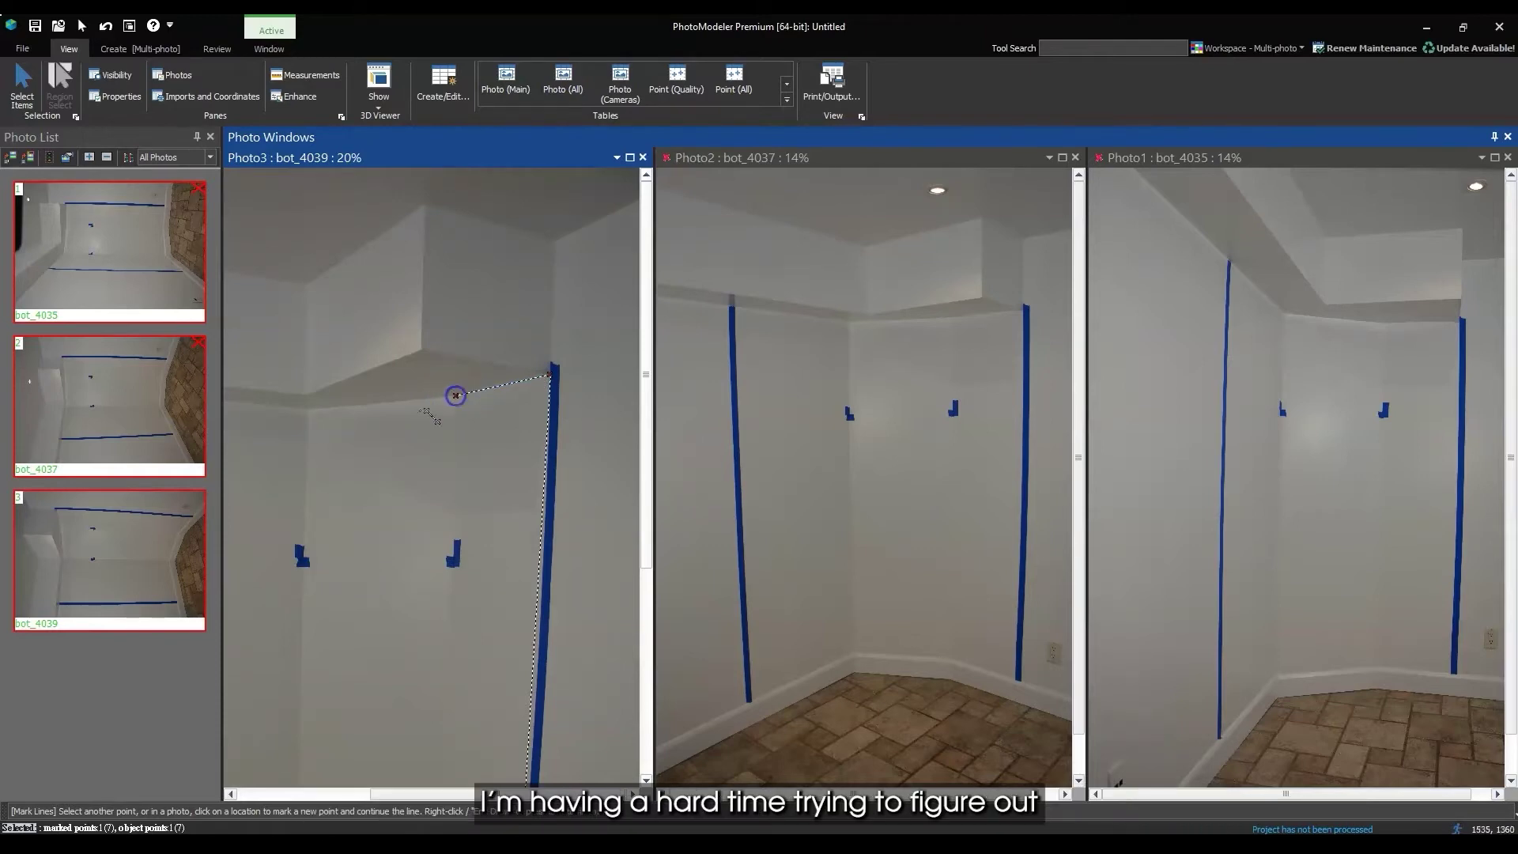
pyautogui.click(308, 411)
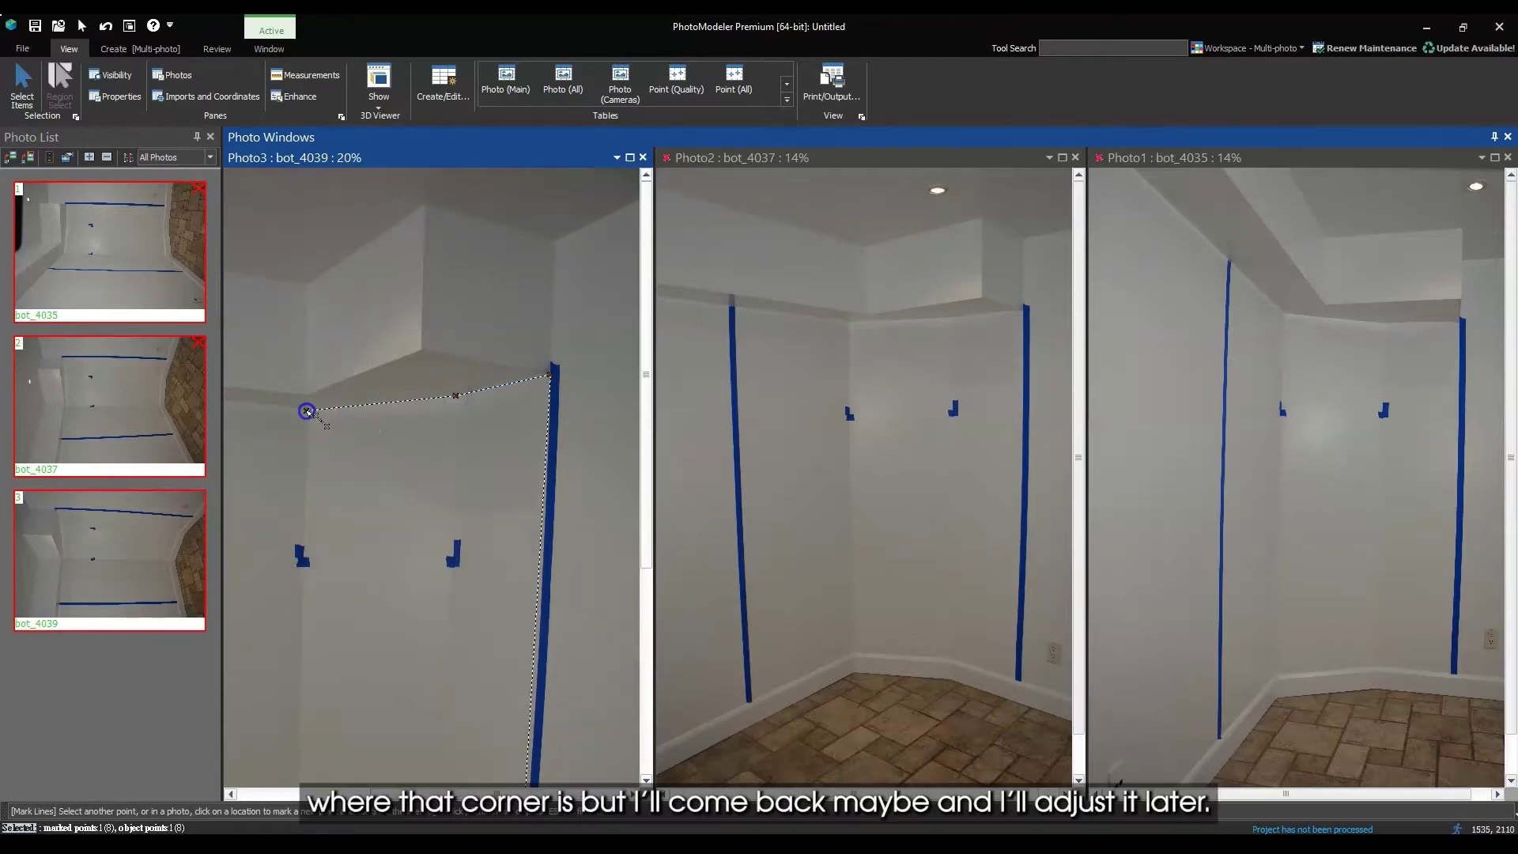
pyautogui.scroll(-2, 498, 501)
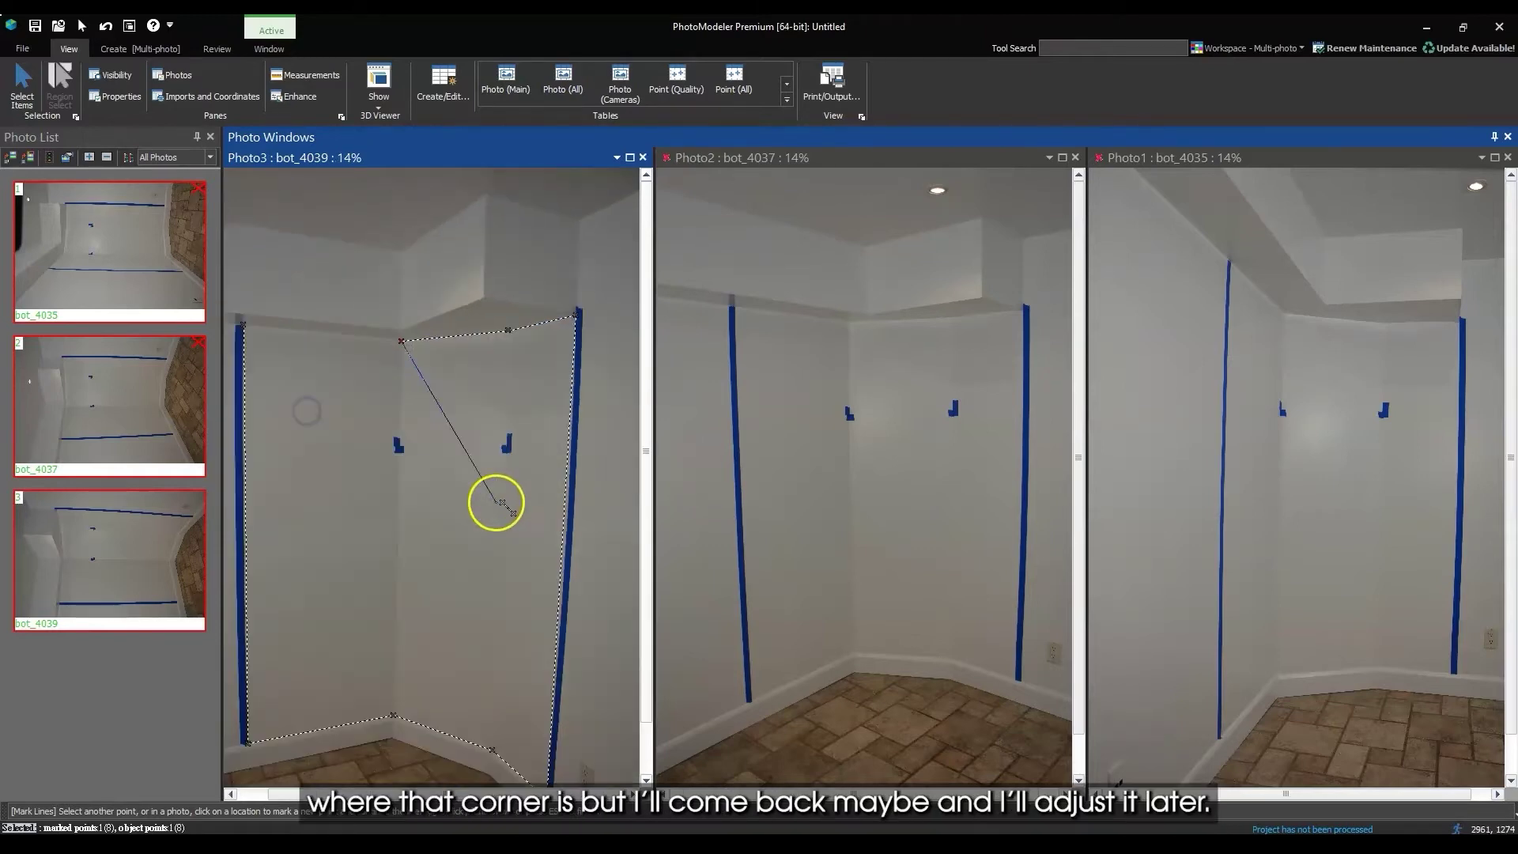
pyautogui.rightClick(245, 331)
pyautogui.click(269, 340)
# Step: Draw vertical lines linking the soffit points down to the floor points, then end drawing
pyautogui.click(401, 341)
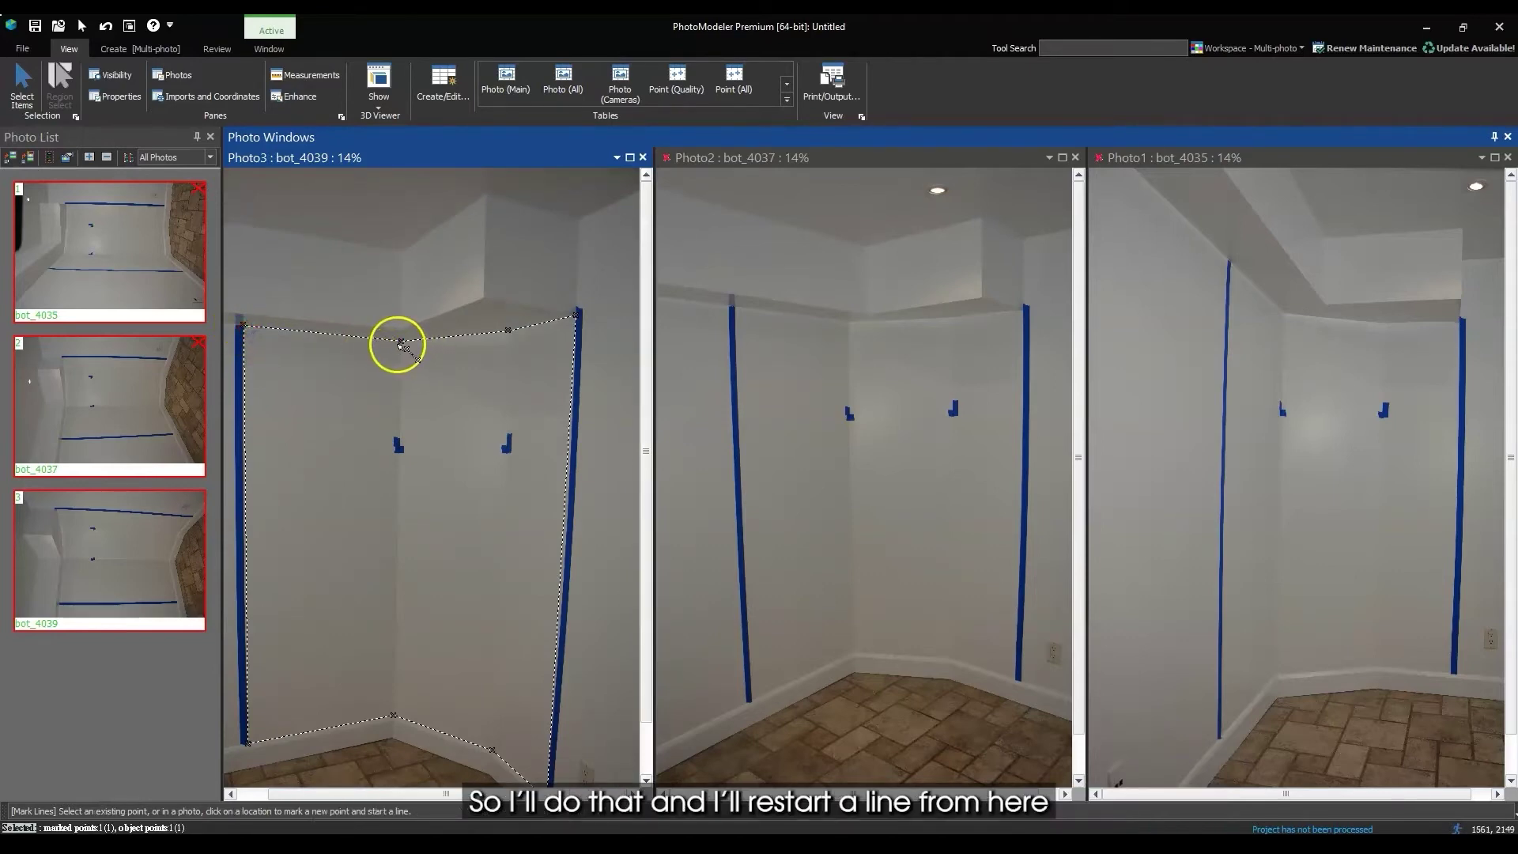
pyautogui.click(401, 343)
pyautogui.click(393, 716)
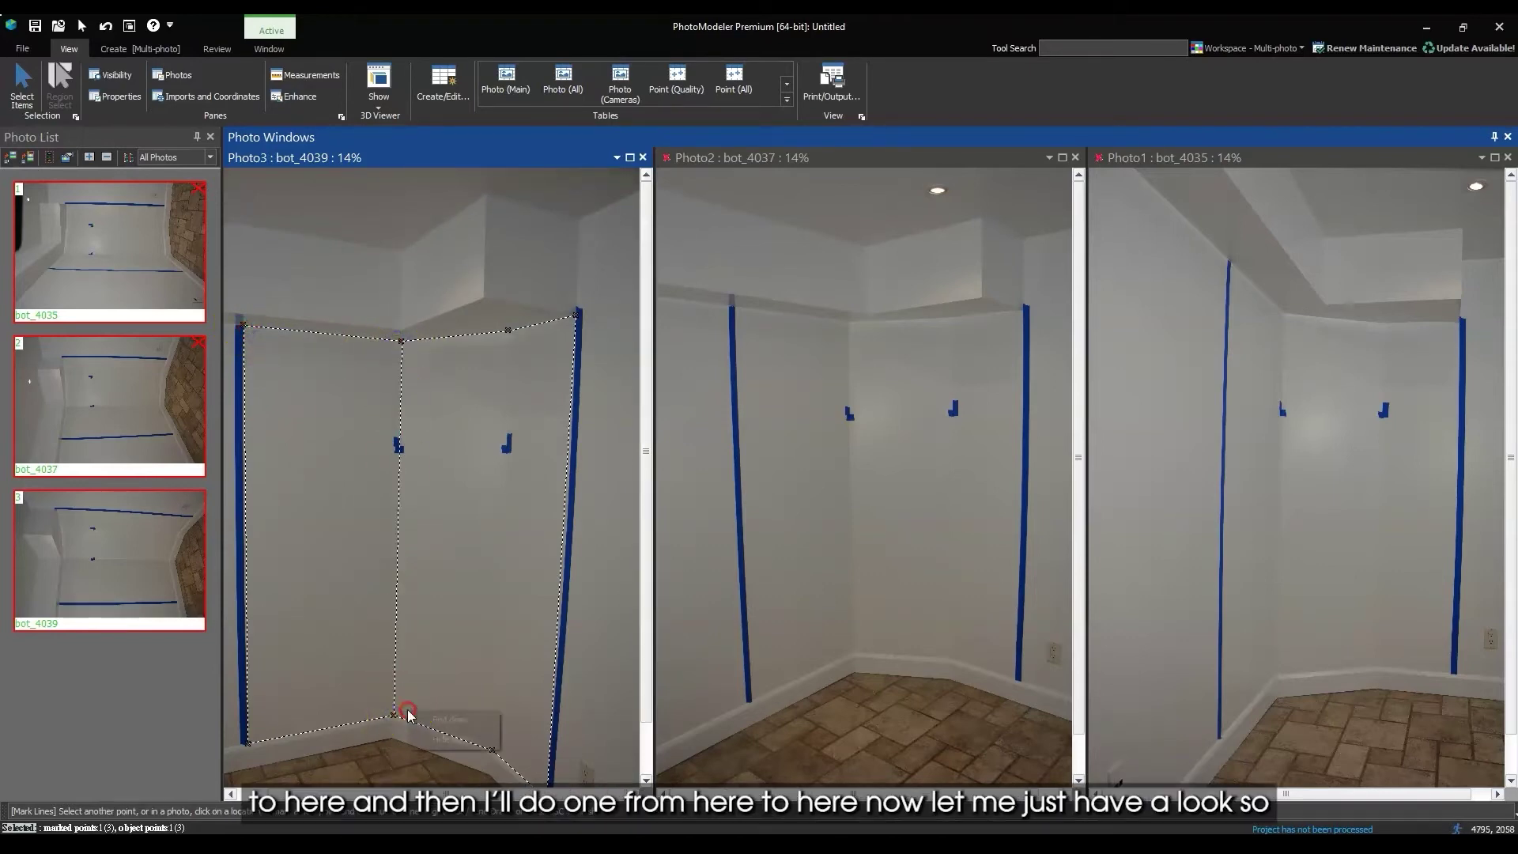
pyautogui.click(491, 750)
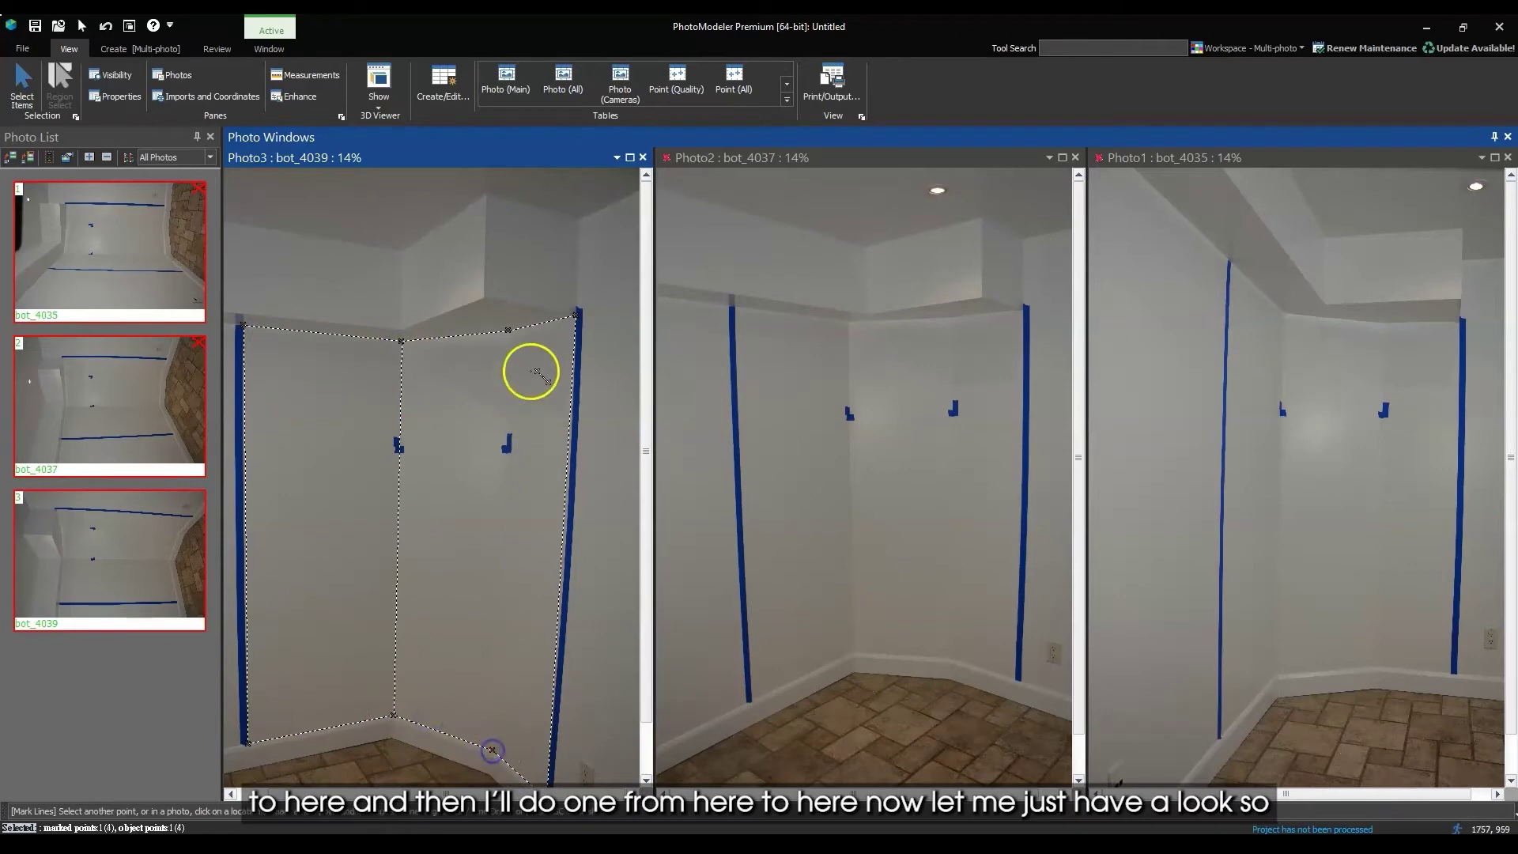
pyautogui.click(509, 330)
pyautogui.rightClick(508, 329)
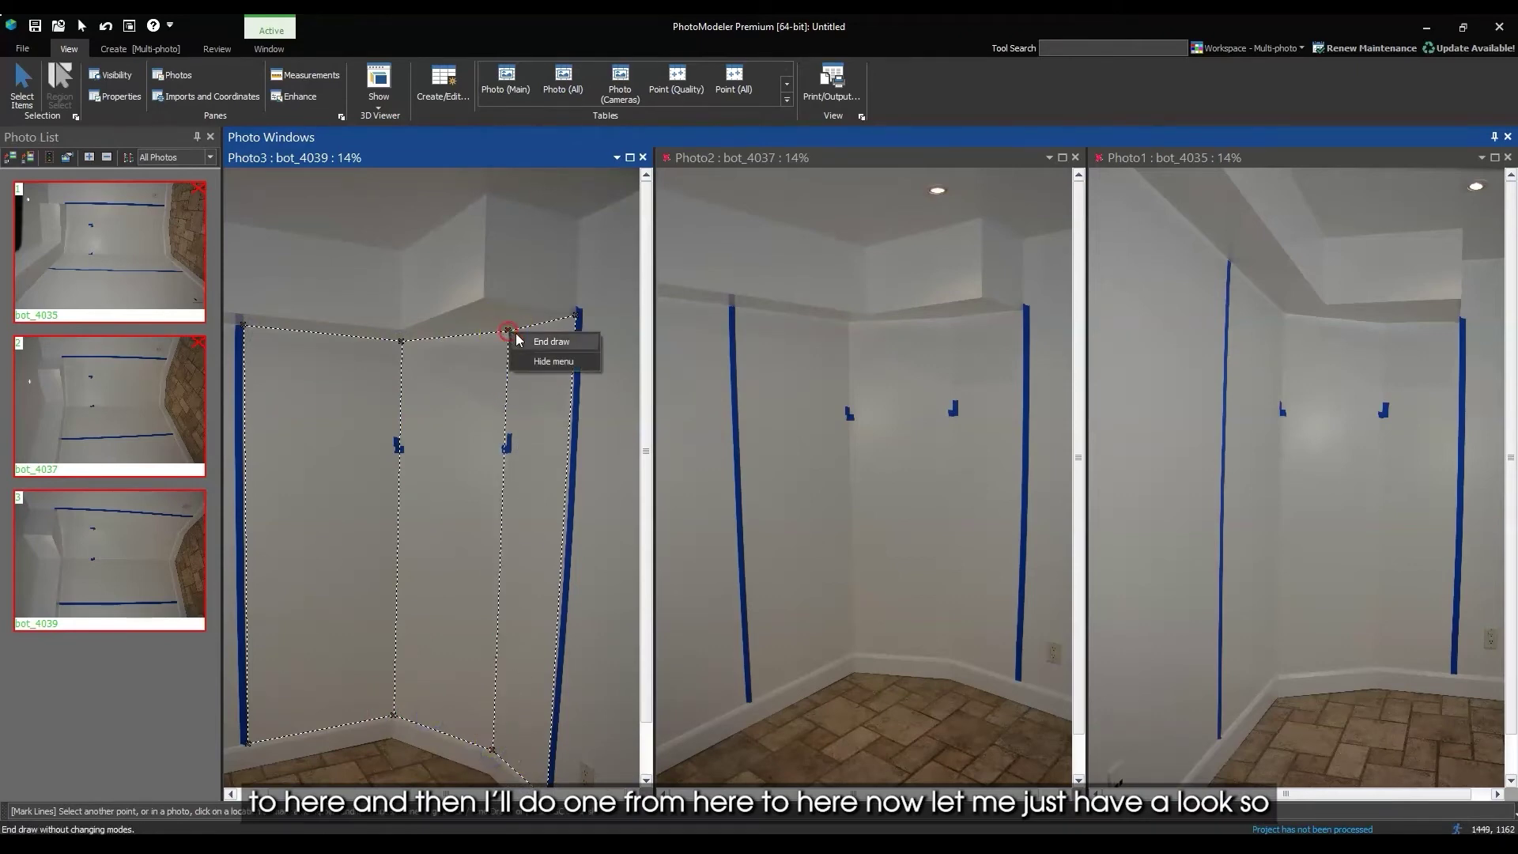
pyautogui.click(546, 341)
pyautogui.scroll(5, 514, 399)
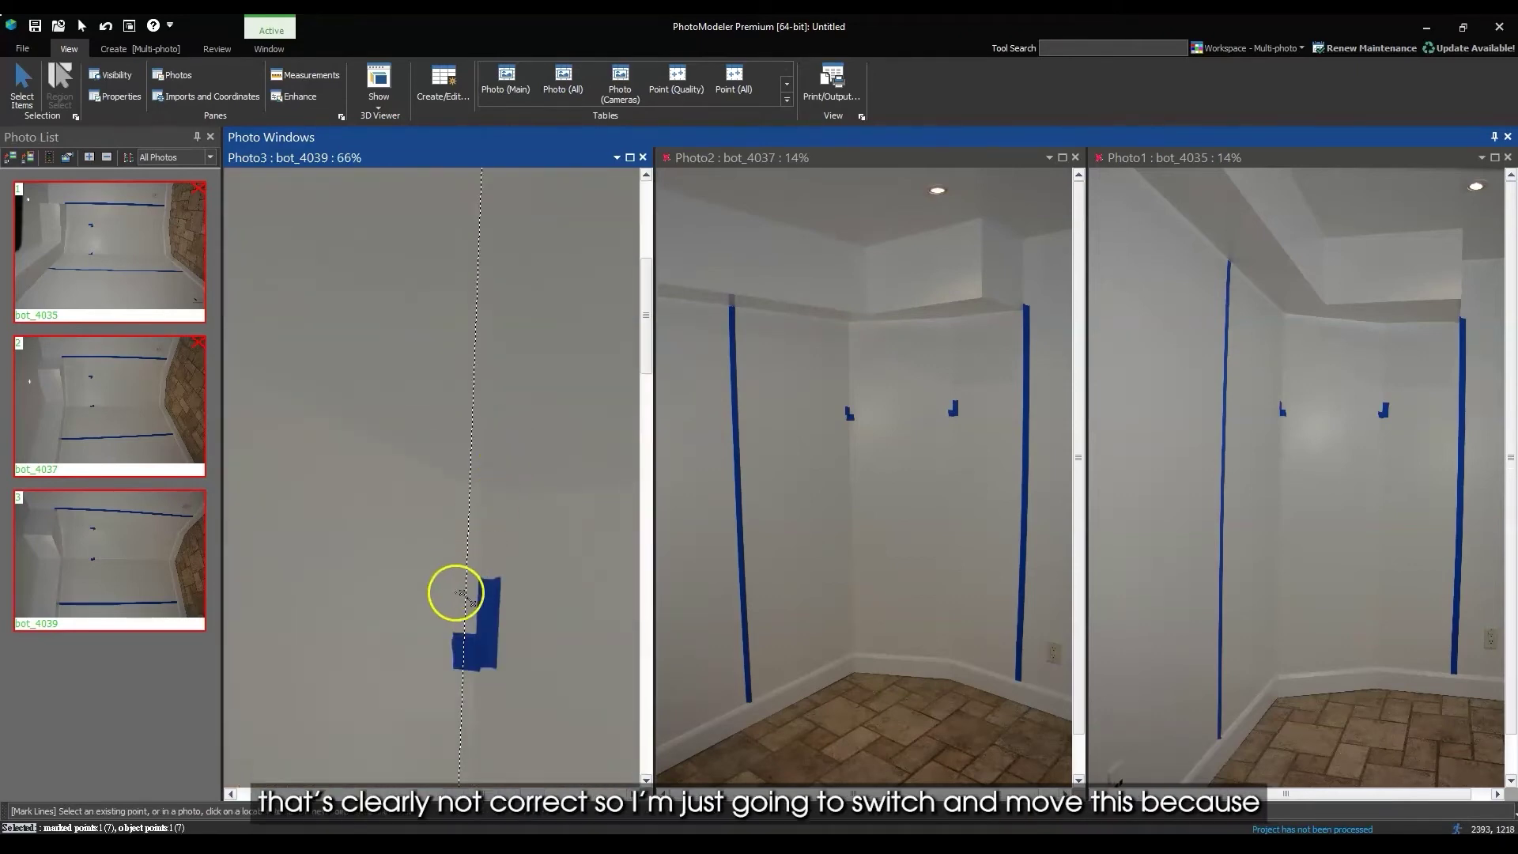
pyautogui.scroll(-2, 468, 411)
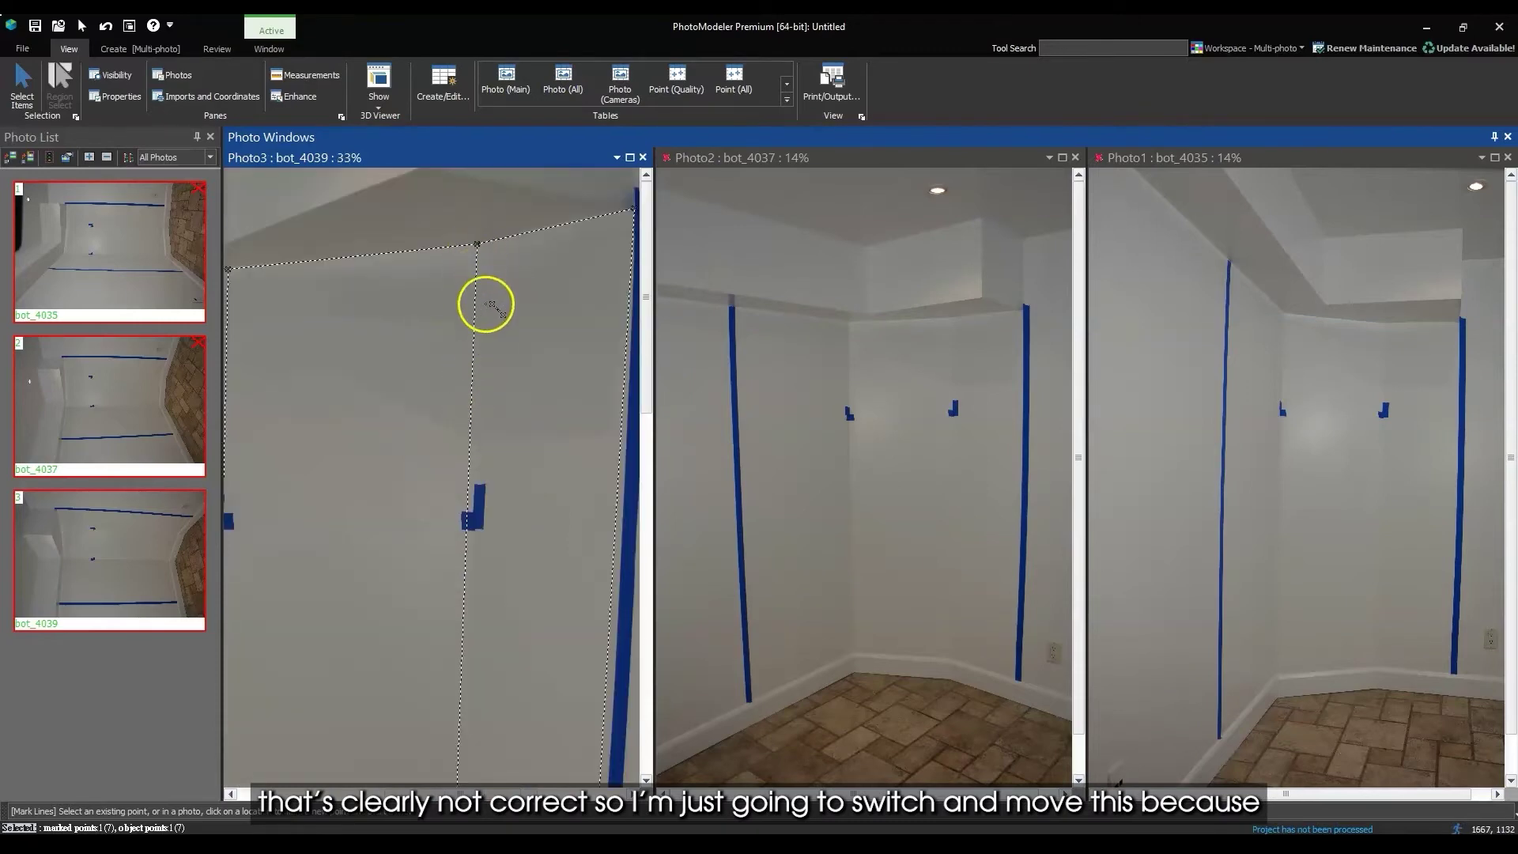
# Step: Switch to selecting and drag the misplaced top corner point into line with the tape
pyautogui.press('Escape')
pyautogui.click(478, 247)
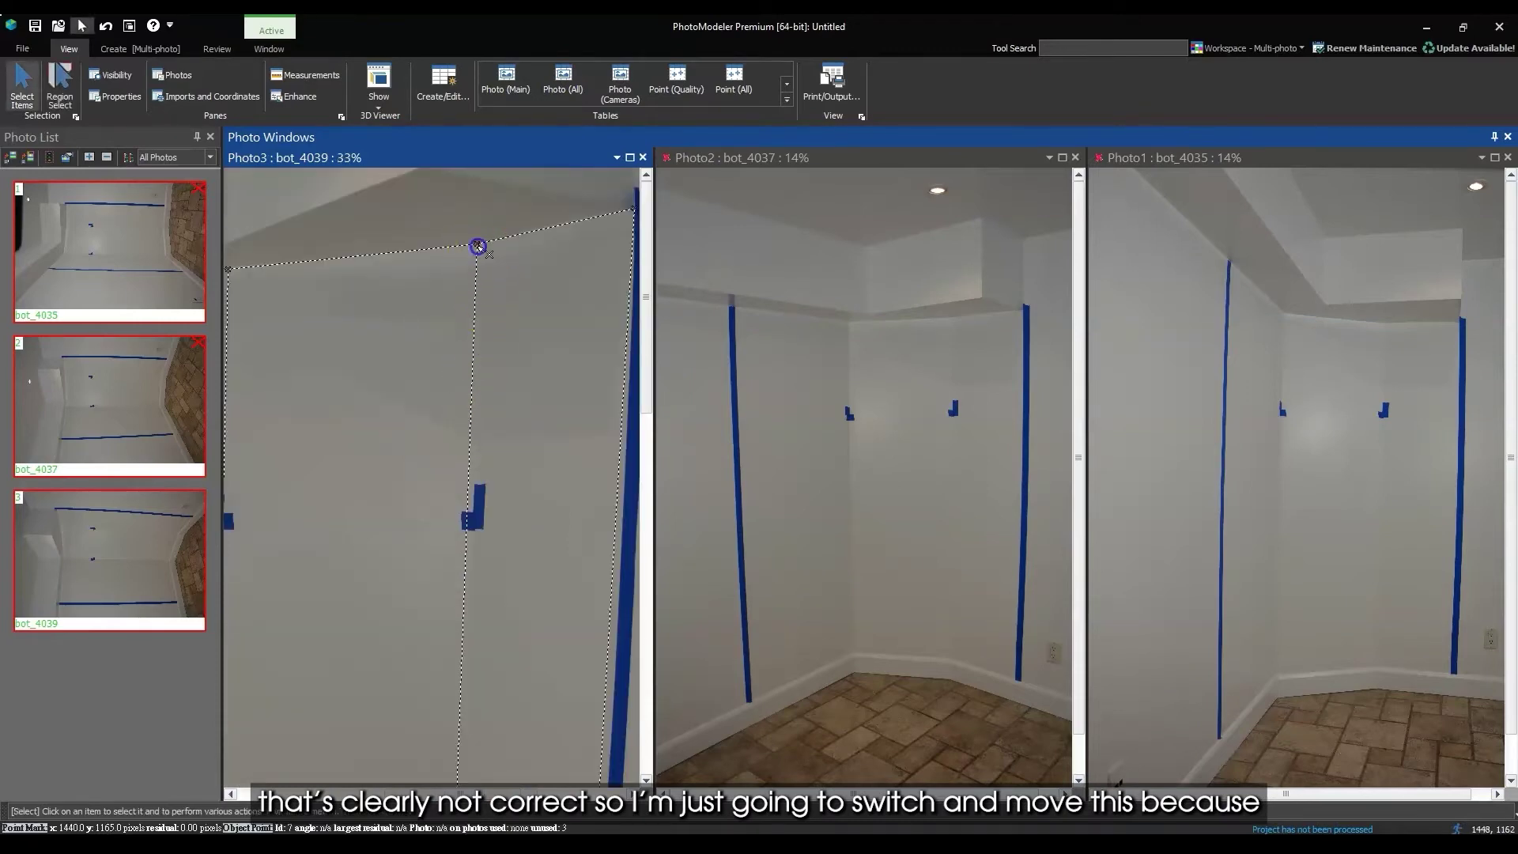
pyautogui.moveTo(478, 247); pyautogui.dragTo(490, 253)
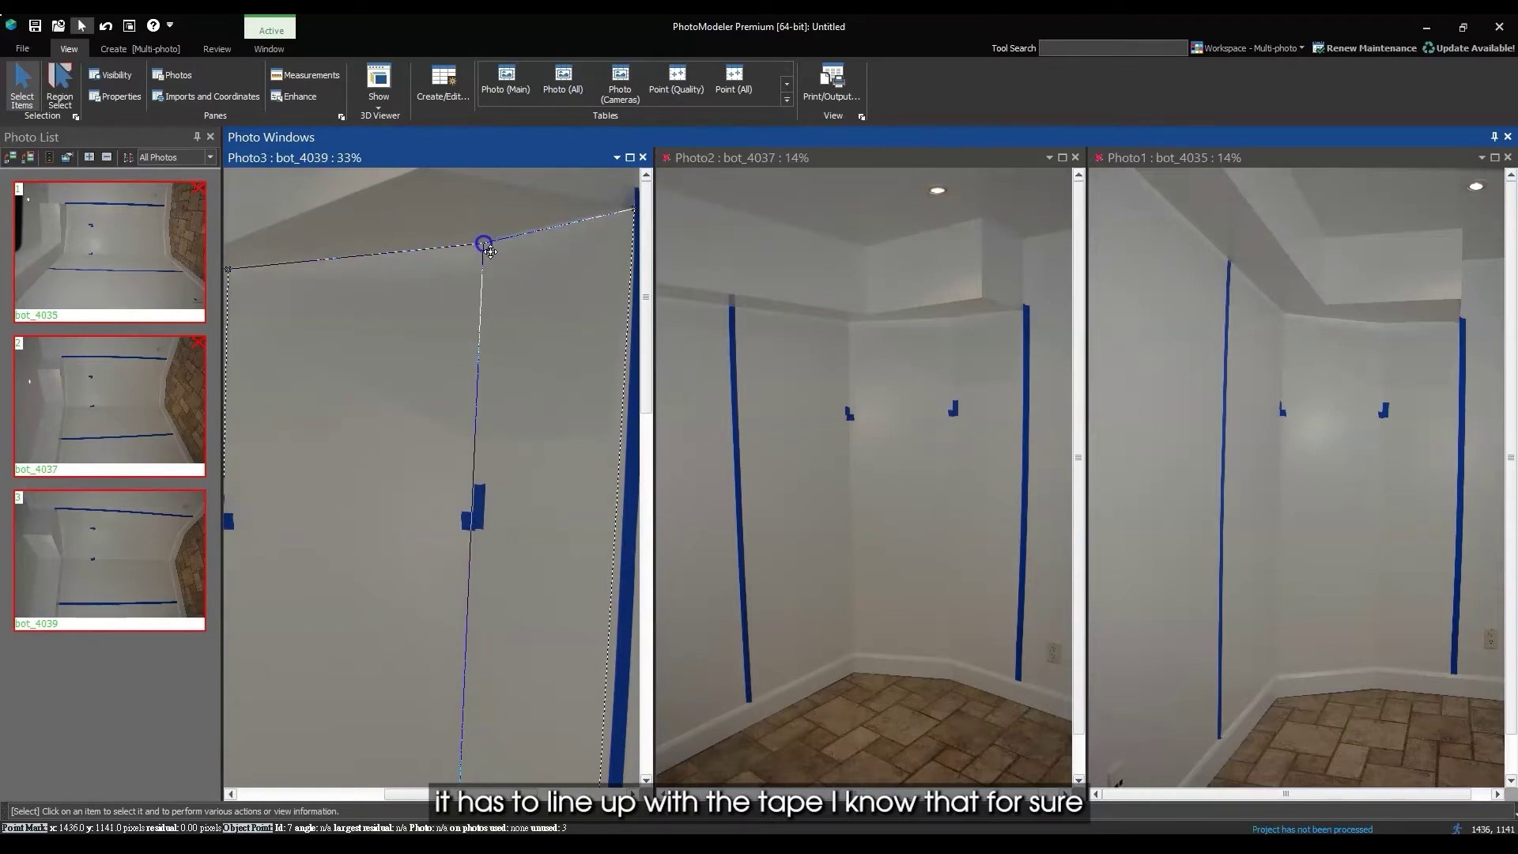
pyautogui.scroll(2, 475, 495)
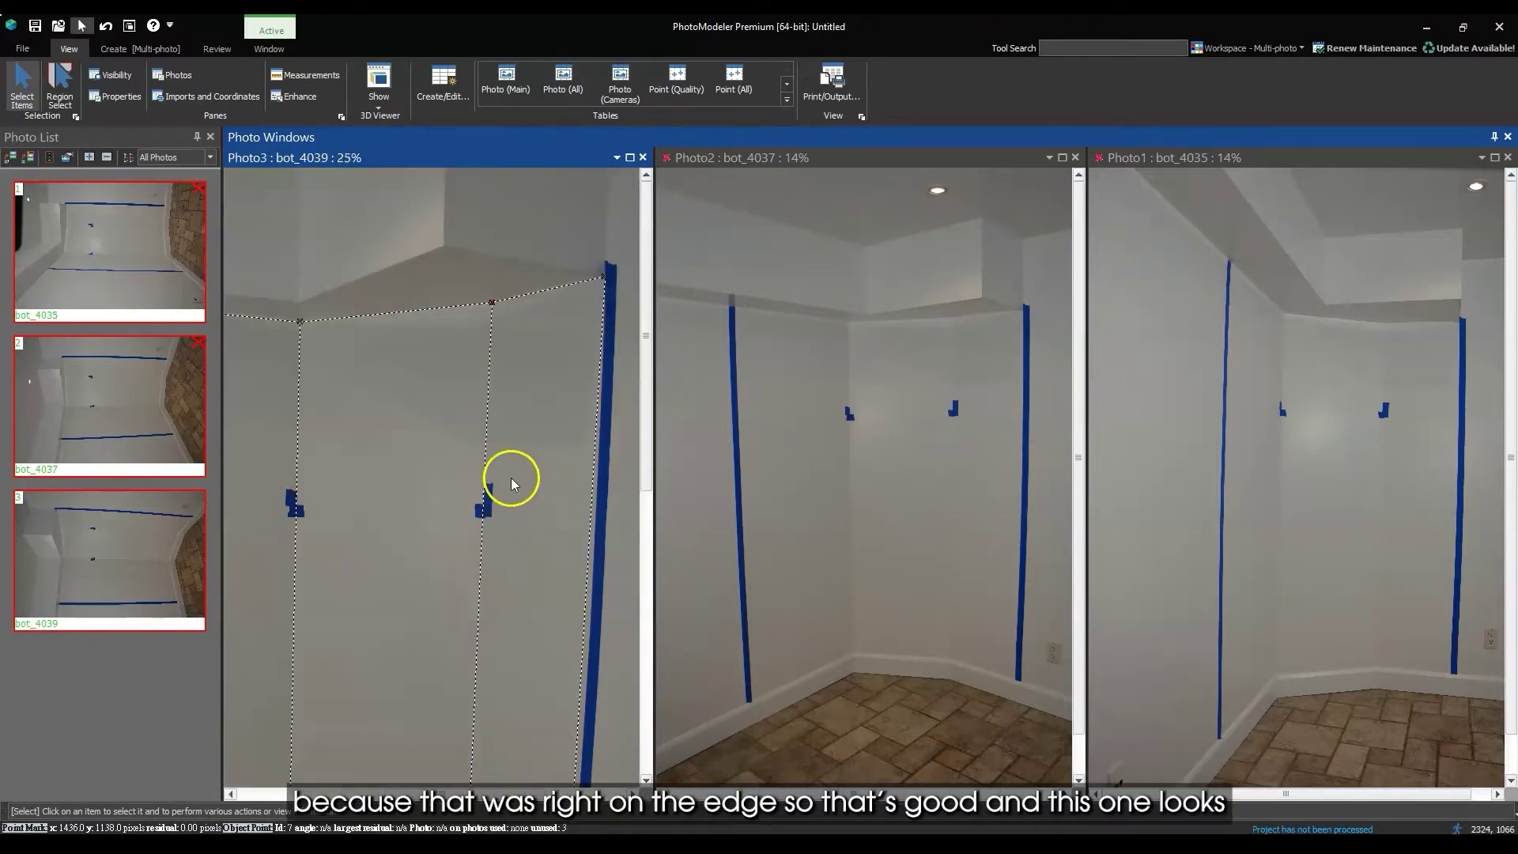
pyautogui.scroll(1, 287, 513)
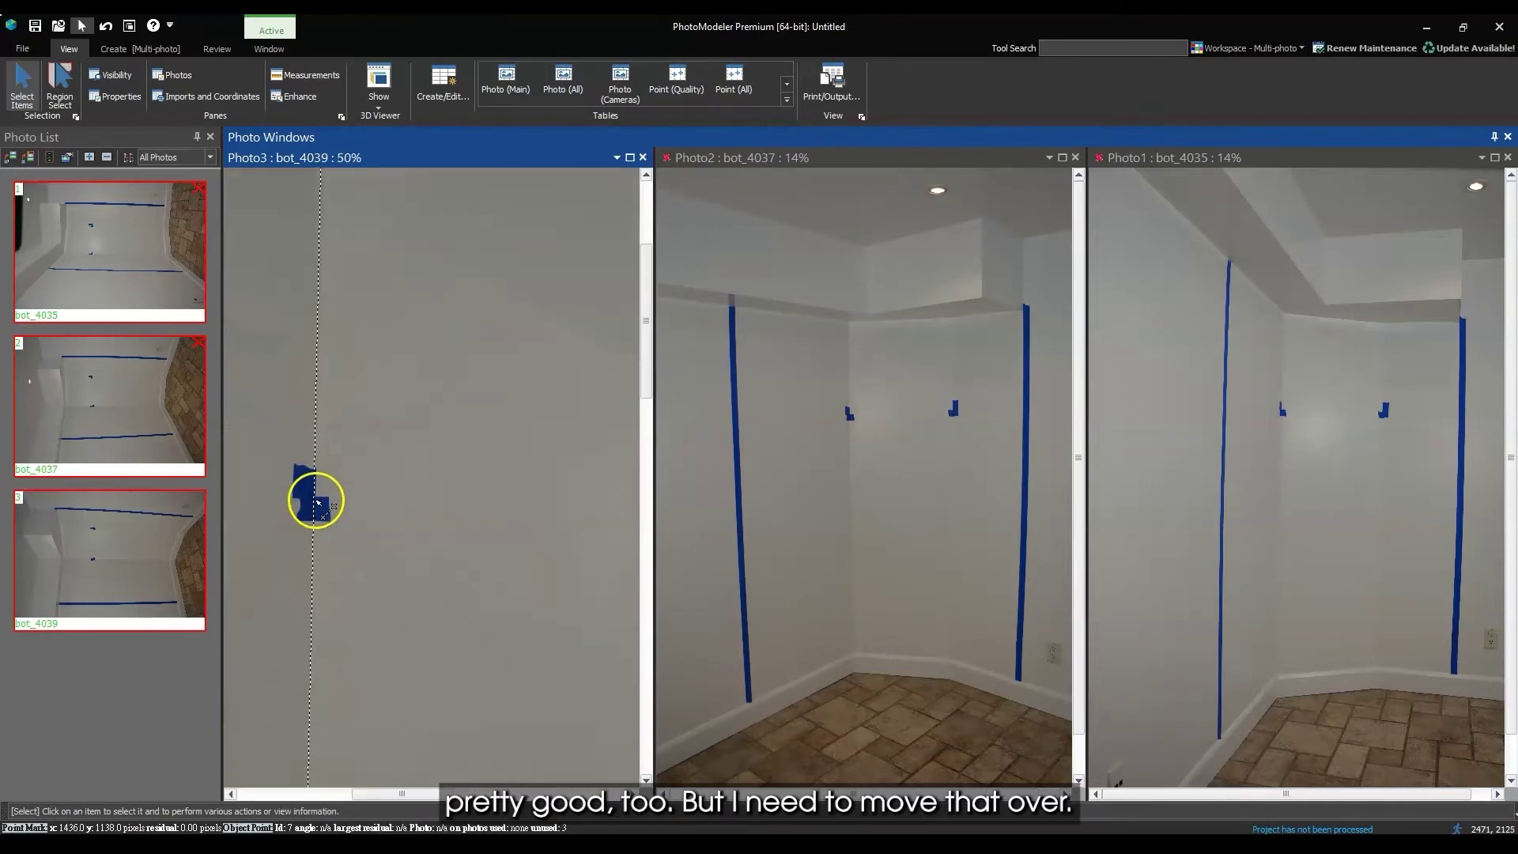
pyautogui.scroll(3, 322, 502)
pyautogui.scroll(-5, 322, 538)
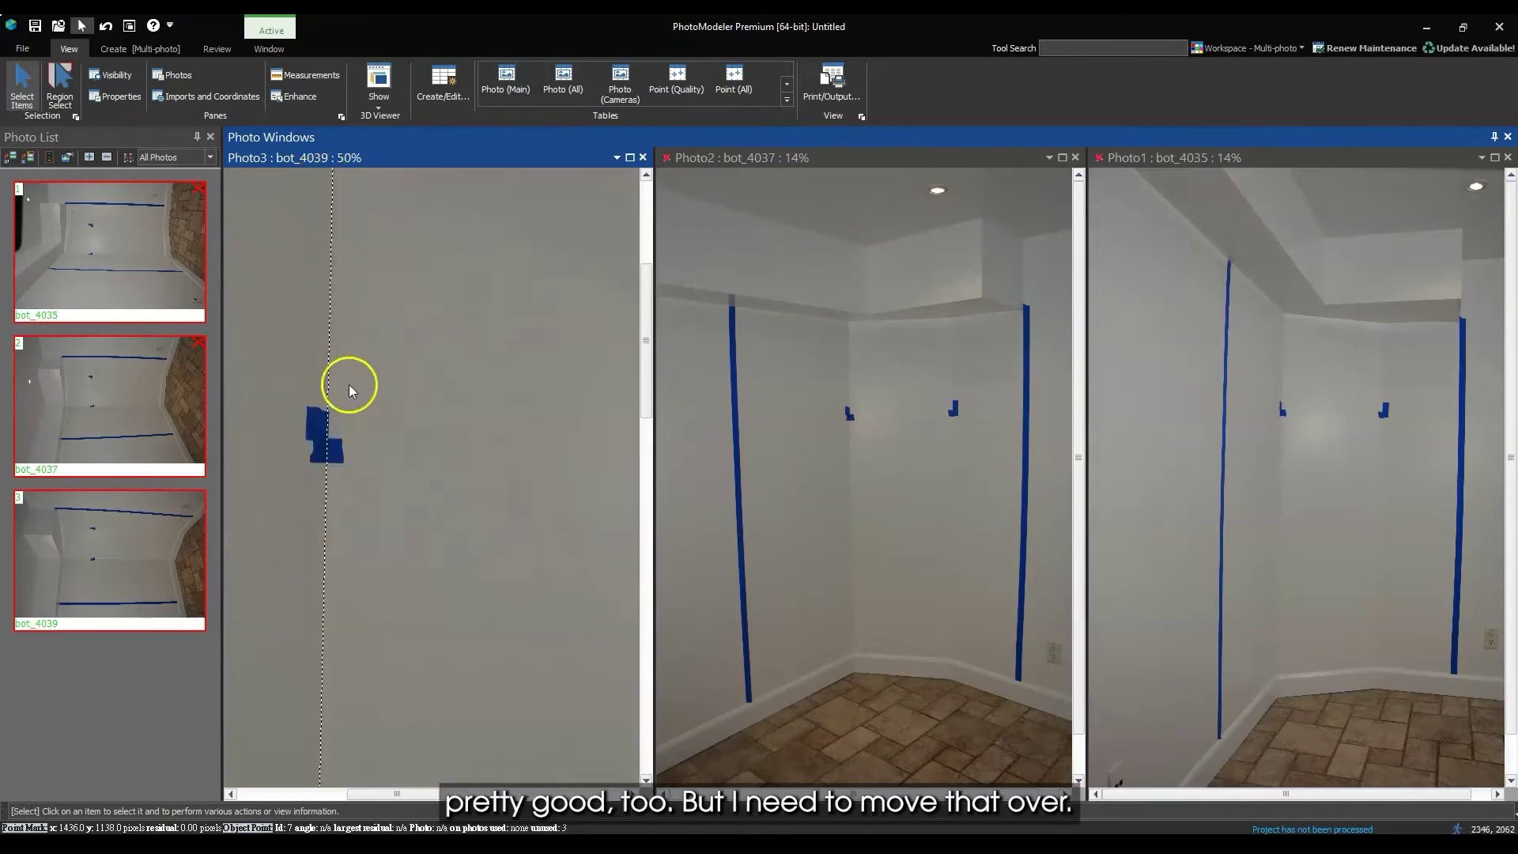
pyautogui.scroll(-2, 350, 363)
pyautogui.scroll(4, 359, 295)
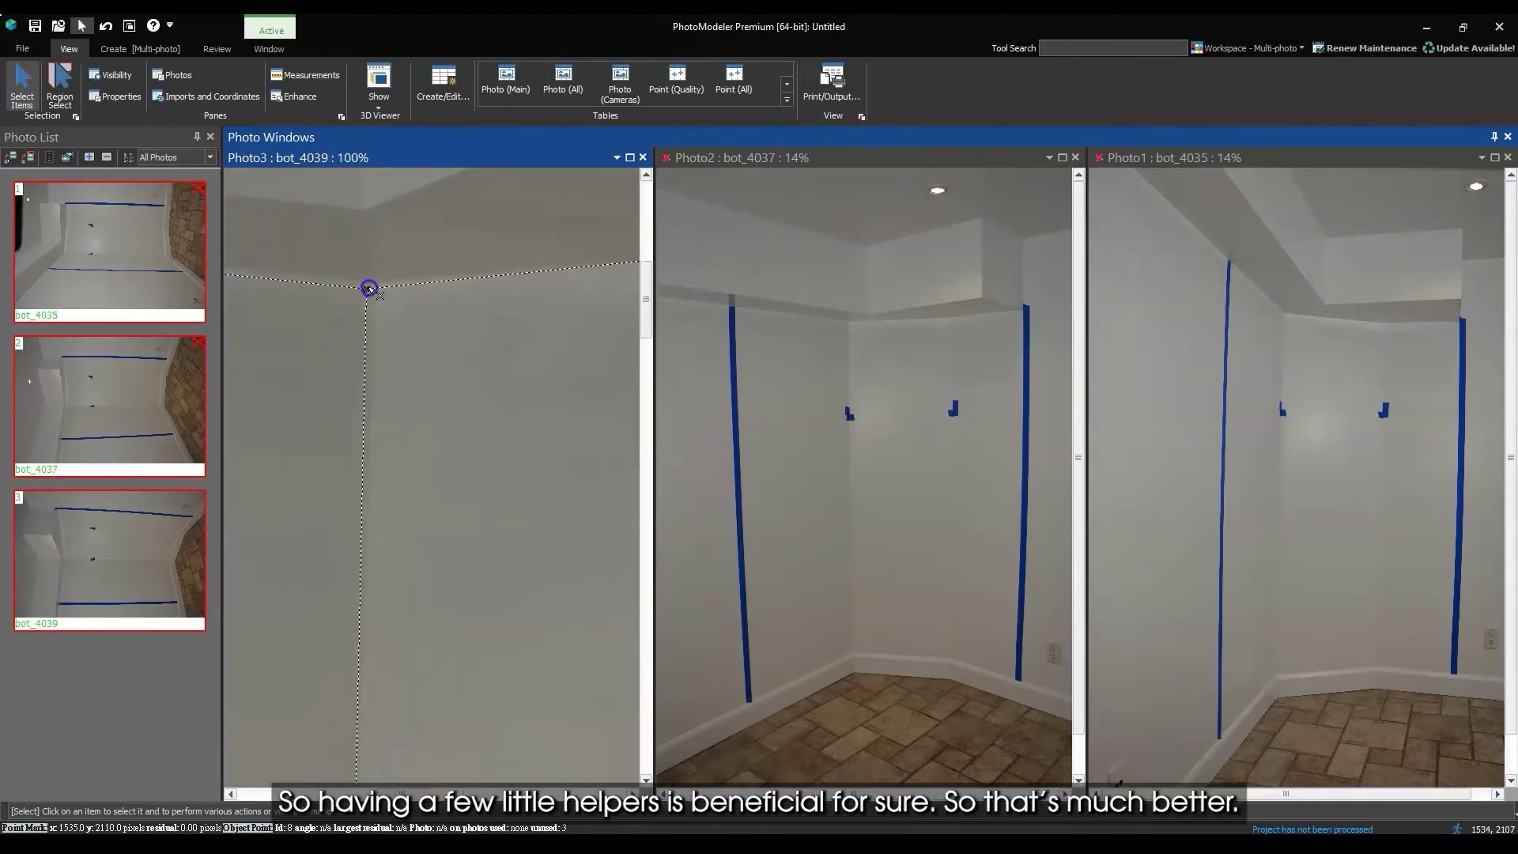
pyautogui.click(370, 289)
pyautogui.scroll(-2, 388, 633)
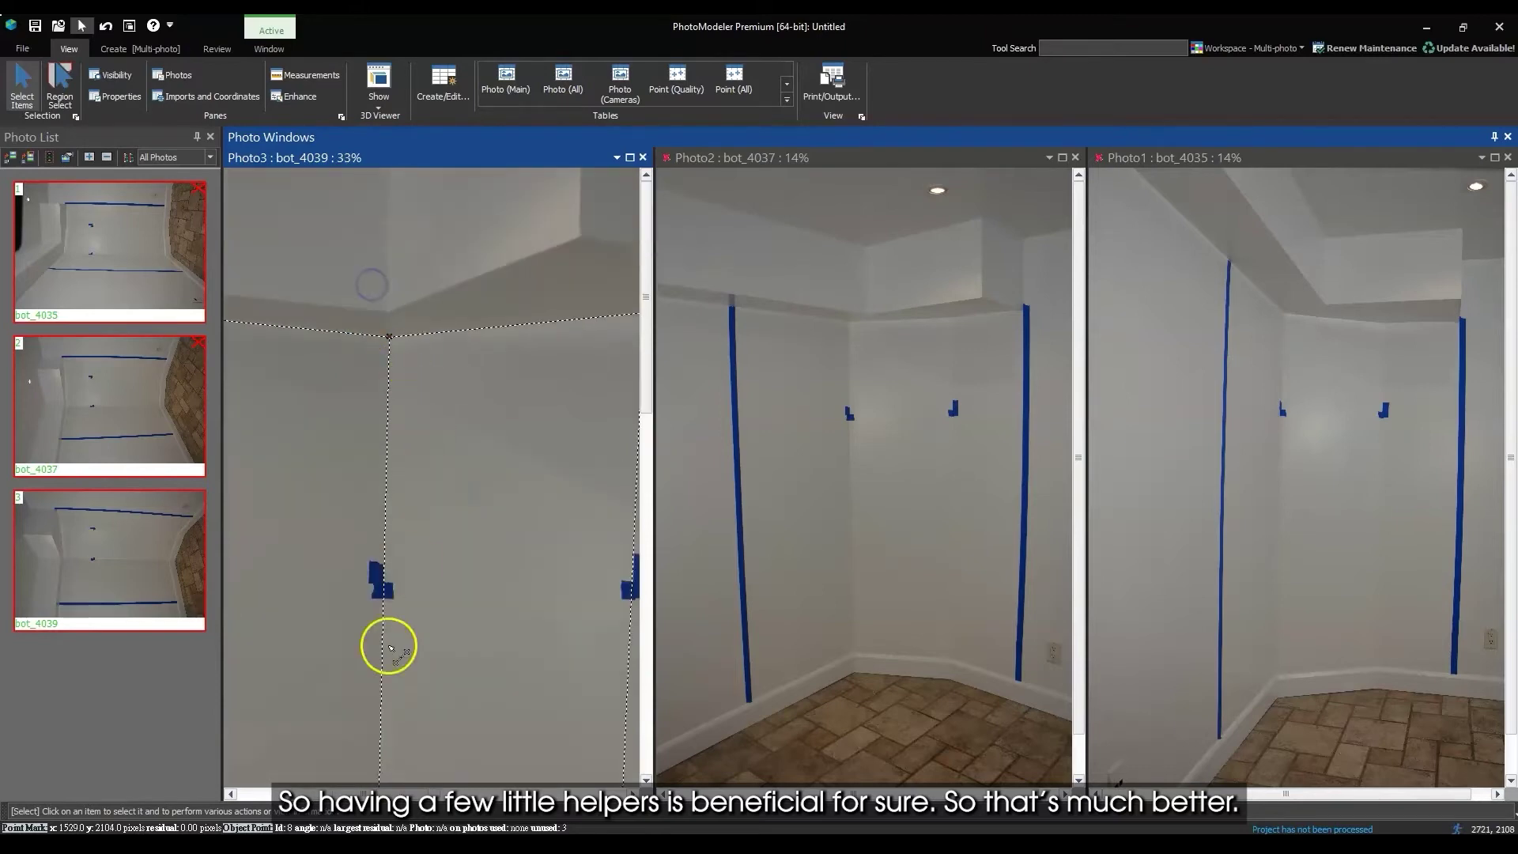
pyautogui.scroll(3, 373, 472)
pyautogui.scroll(-4, 384, 261)
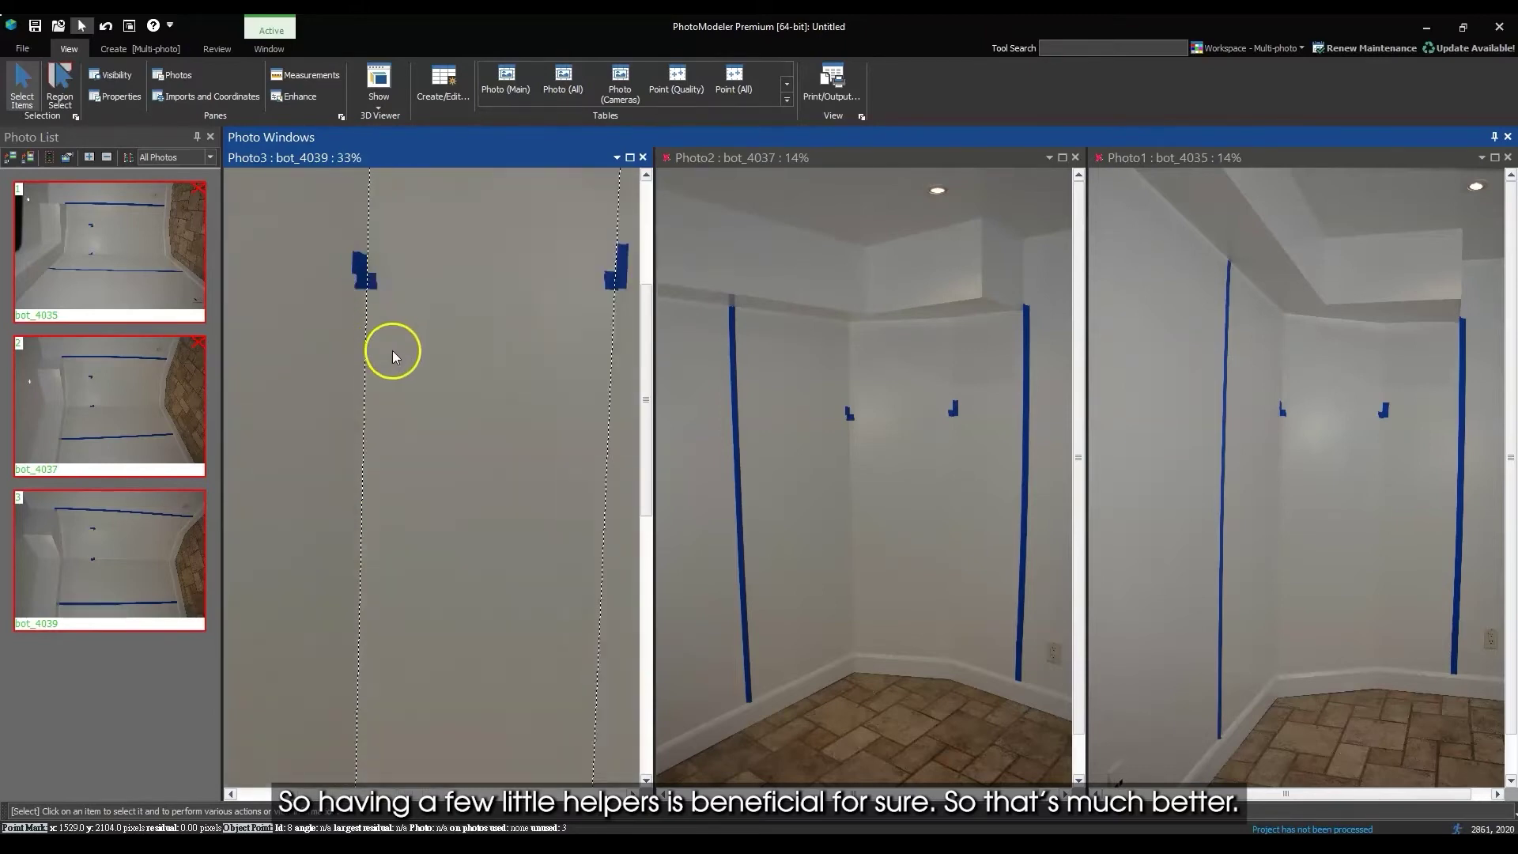
# Step: Draw a closed soffit outline from the tape-top point through the wall-top and ceiling corners
pyautogui.scroll(-1, 488, 316)
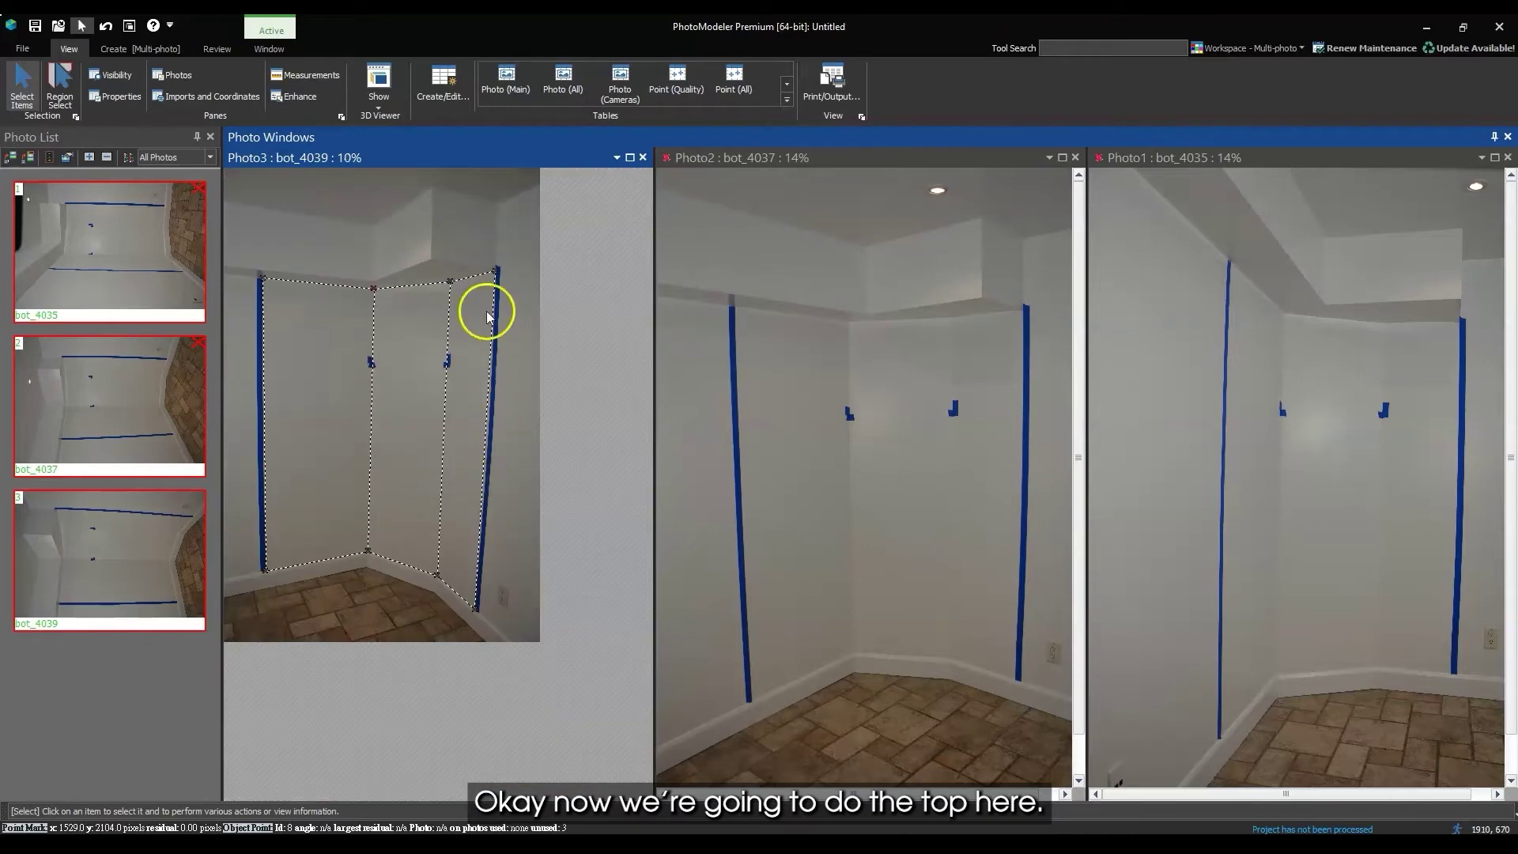
pyautogui.scroll(2, 495, 188)
pyautogui.scroll(-1, 421, 276)
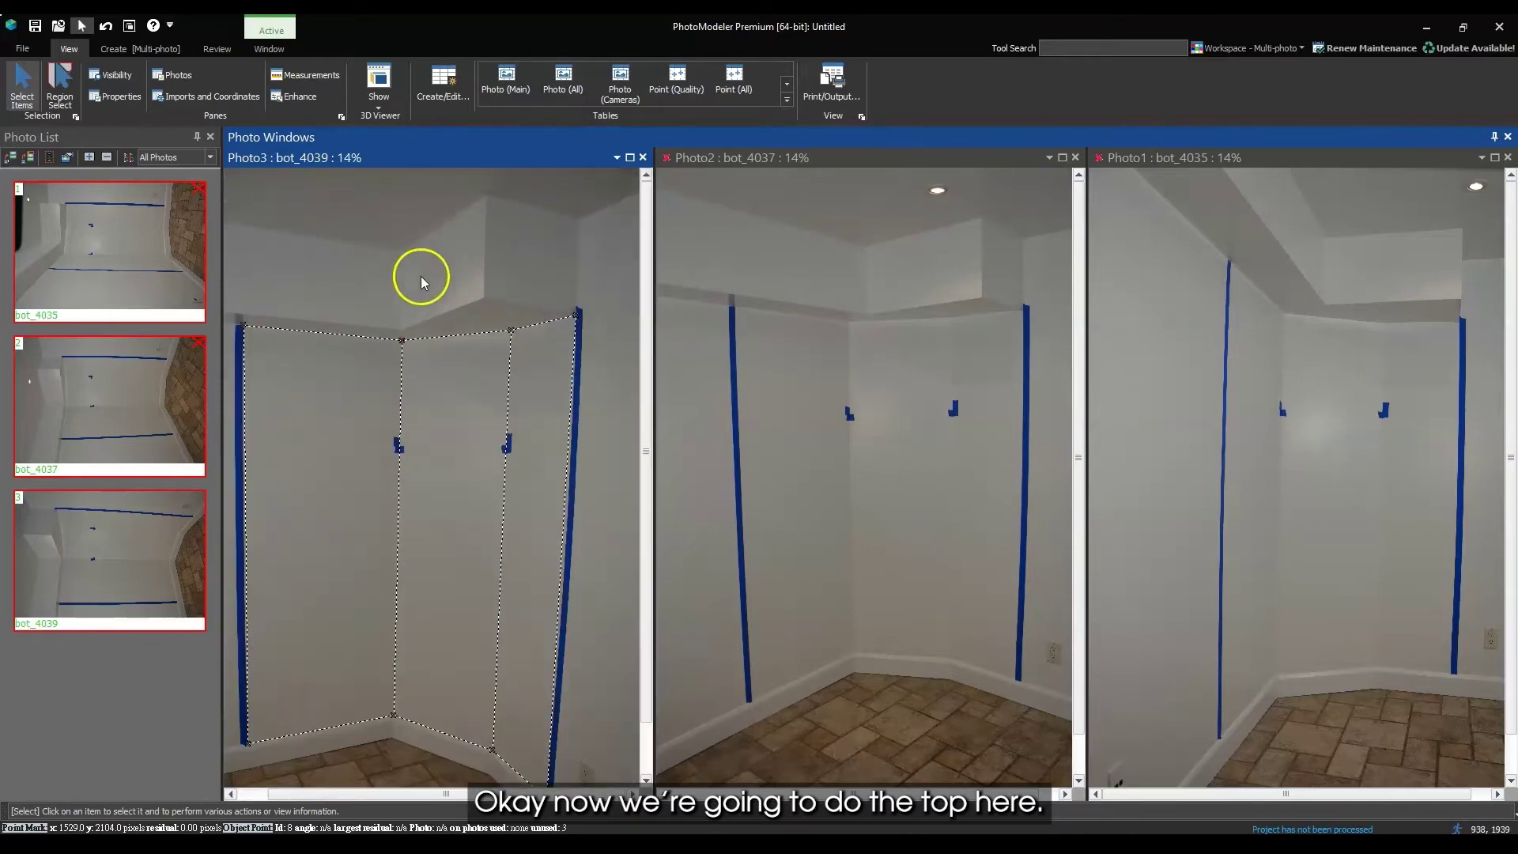
pyautogui.scroll(1, 581, 191)
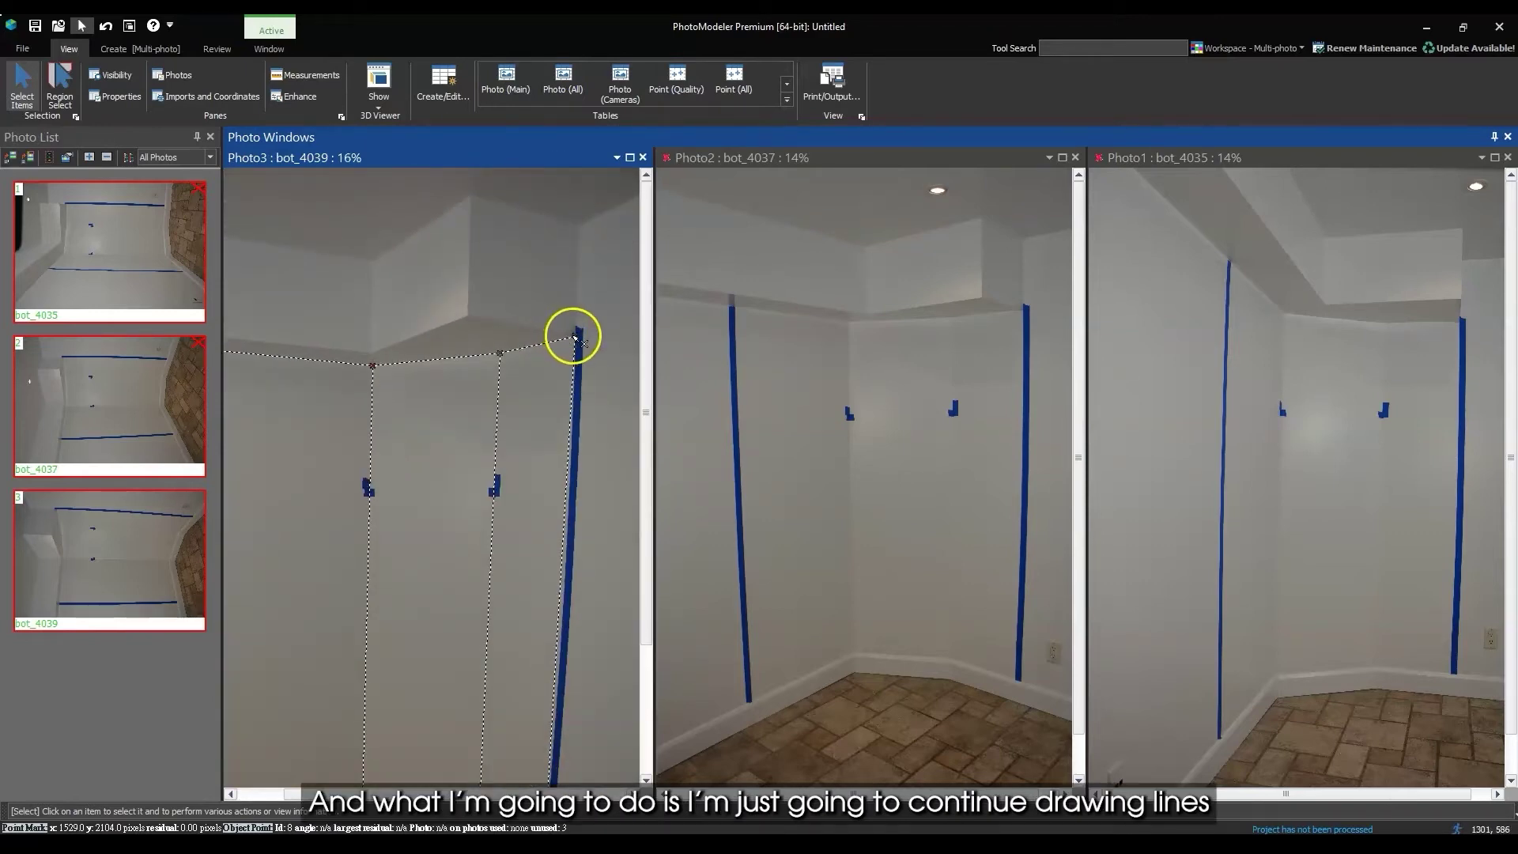
pyautogui.press('l')
pyautogui.click(575, 338)
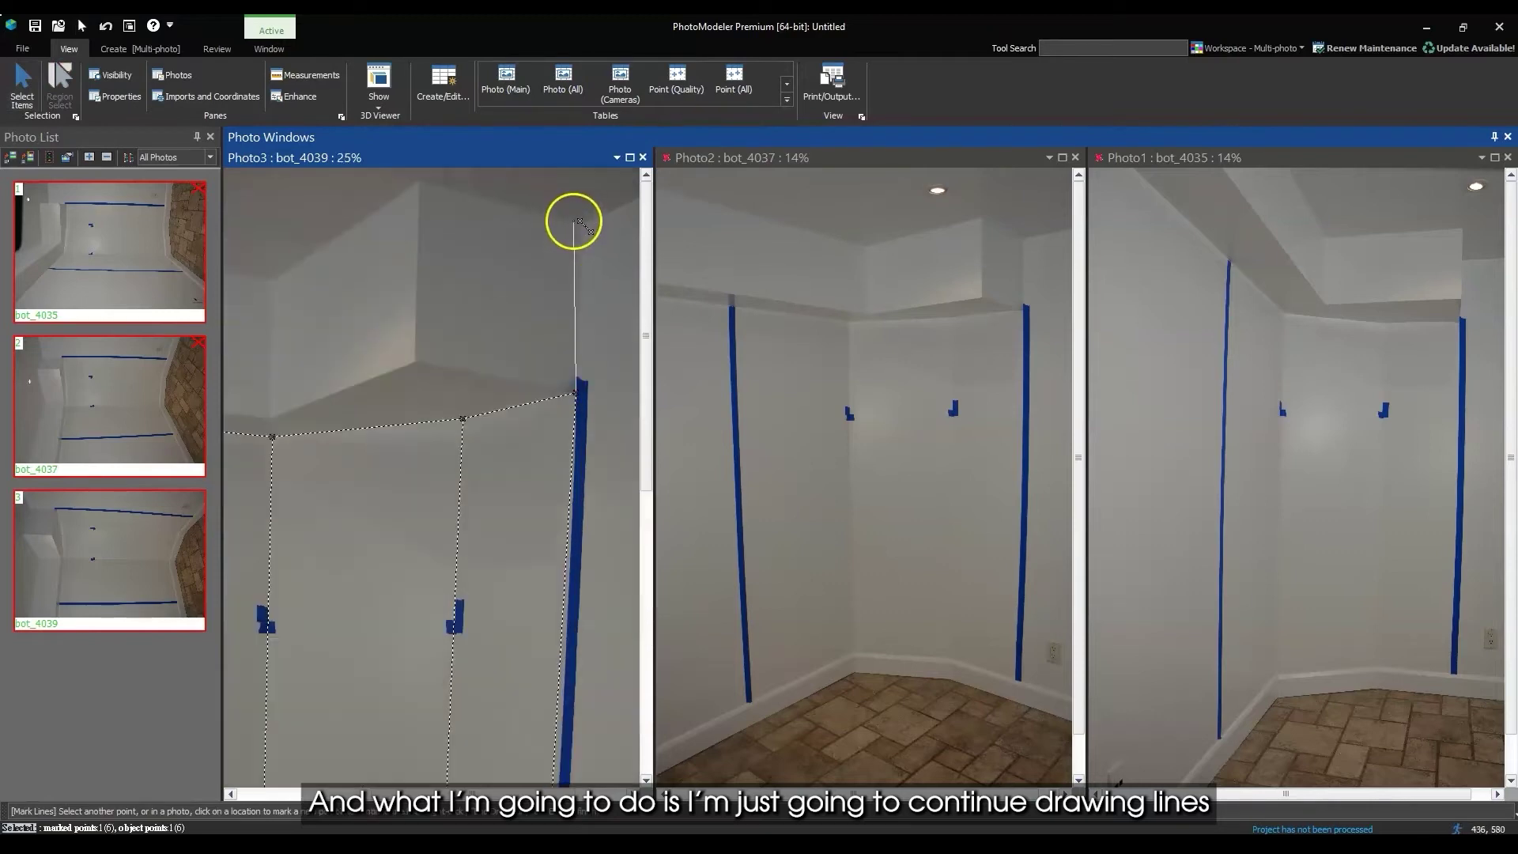
pyautogui.scroll(2, 580, 229)
pyautogui.click(582, 227)
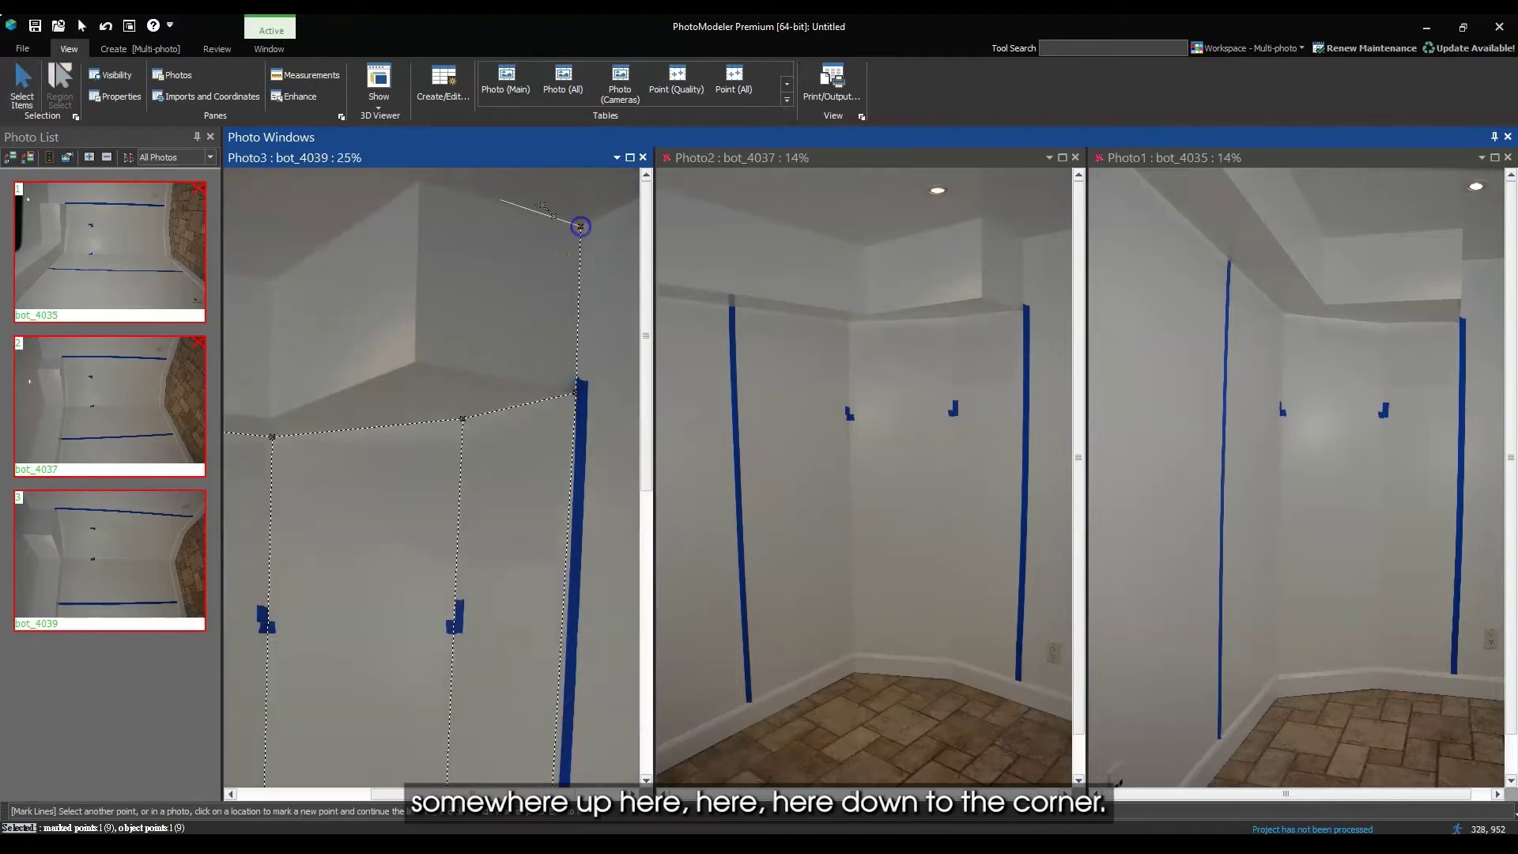
pyautogui.click(420, 181)
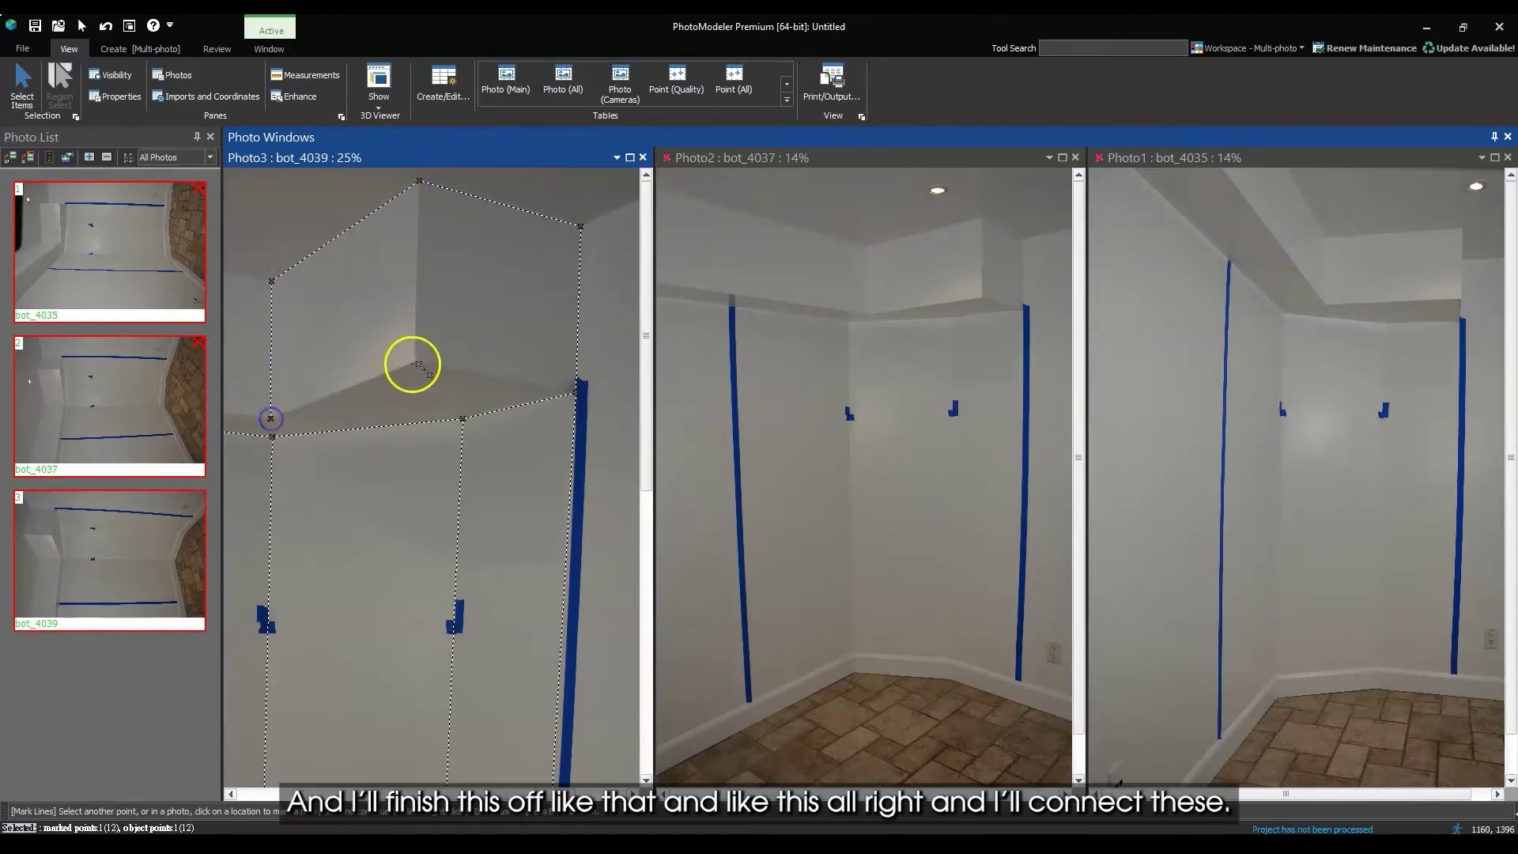
pyautogui.click(575, 394)
pyautogui.rightClick(585, 407)
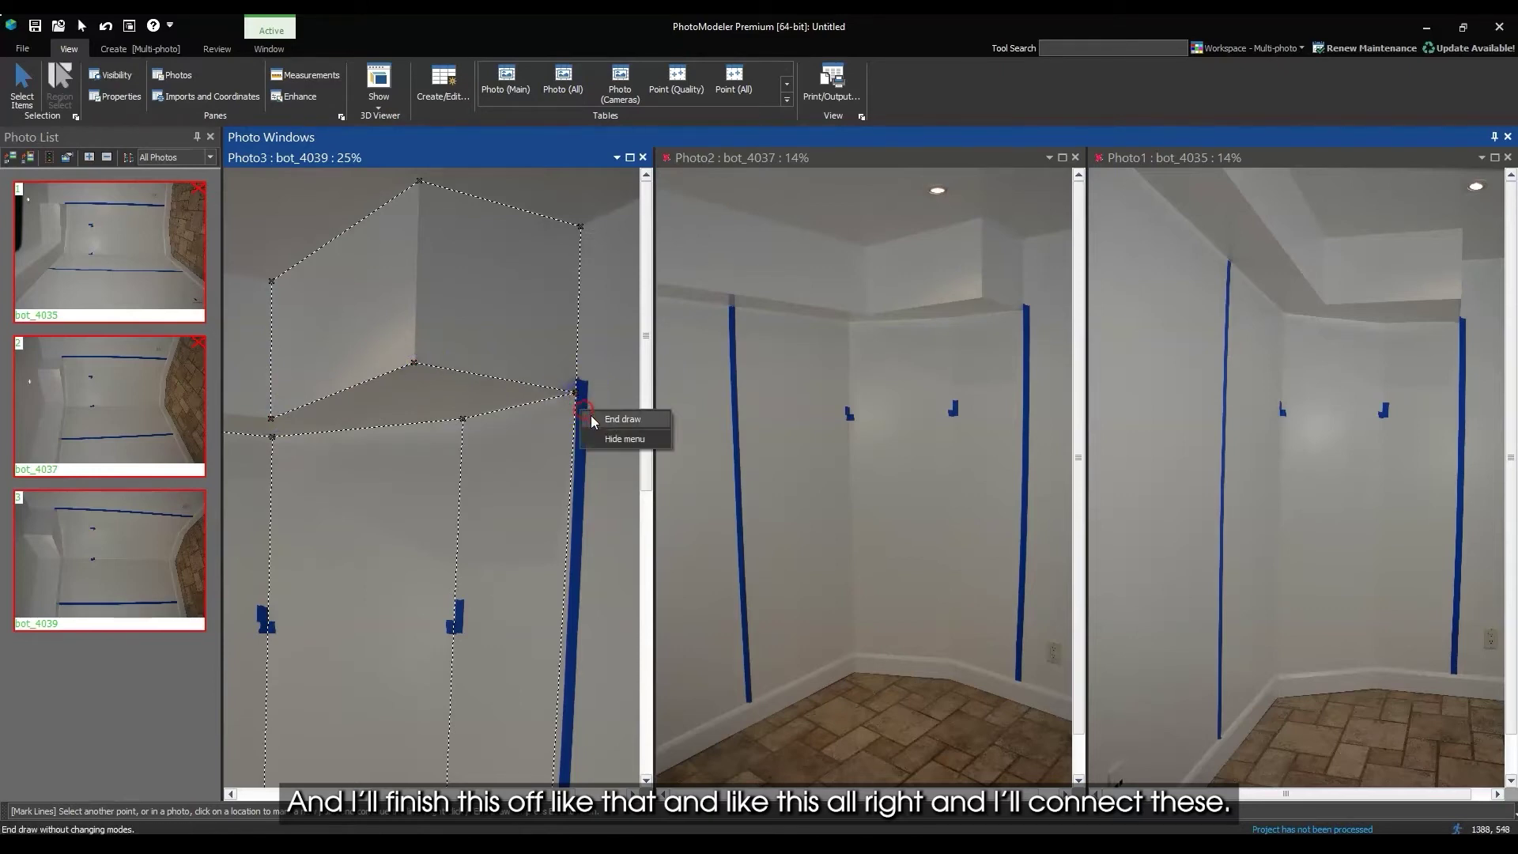
pyautogui.click(613, 420)
# Step: Add connecting lines from the top ceiling point and the inner ceiling corner, ending each chain
pyautogui.click(417, 182)
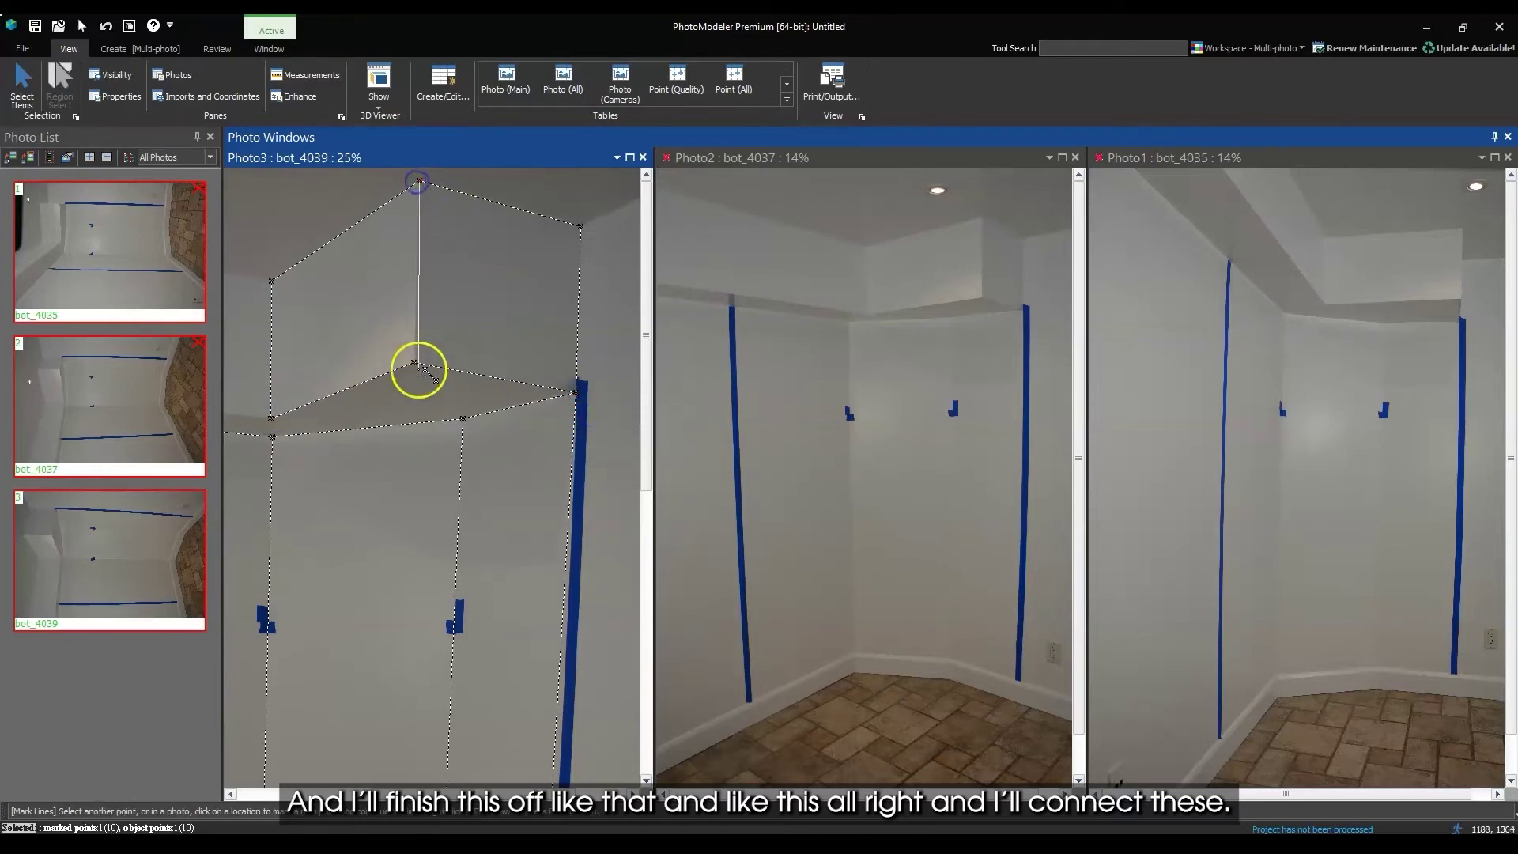
pyautogui.rightClick(444, 386)
pyautogui.click(472, 399)
pyautogui.scroll(-1, 569, 459)
pyautogui.scroll(-1, 577, 462)
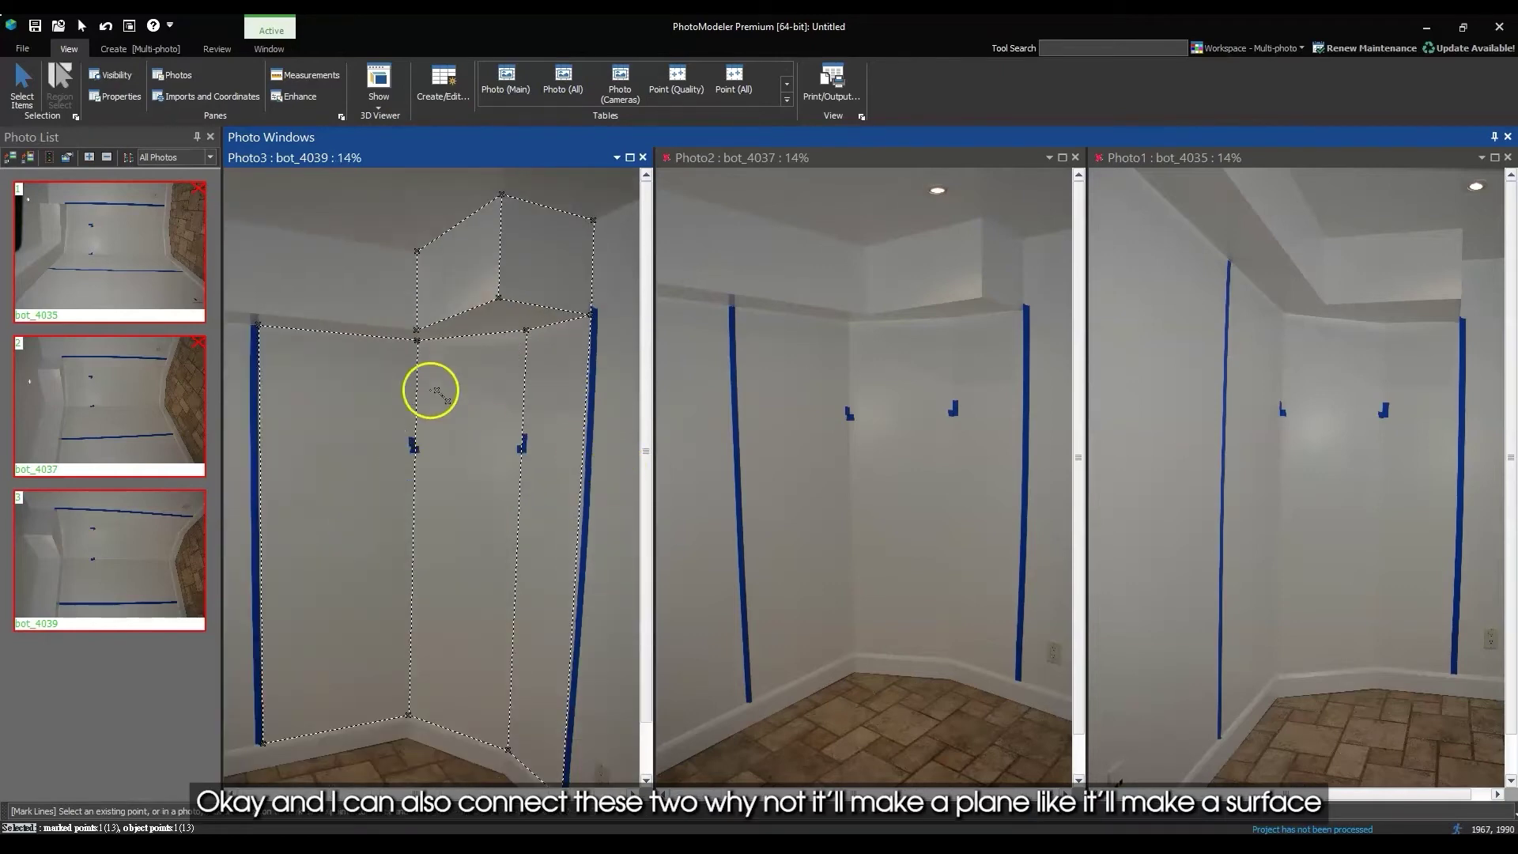
pyautogui.scroll(5, 434, 389)
pyautogui.click(425, 369)
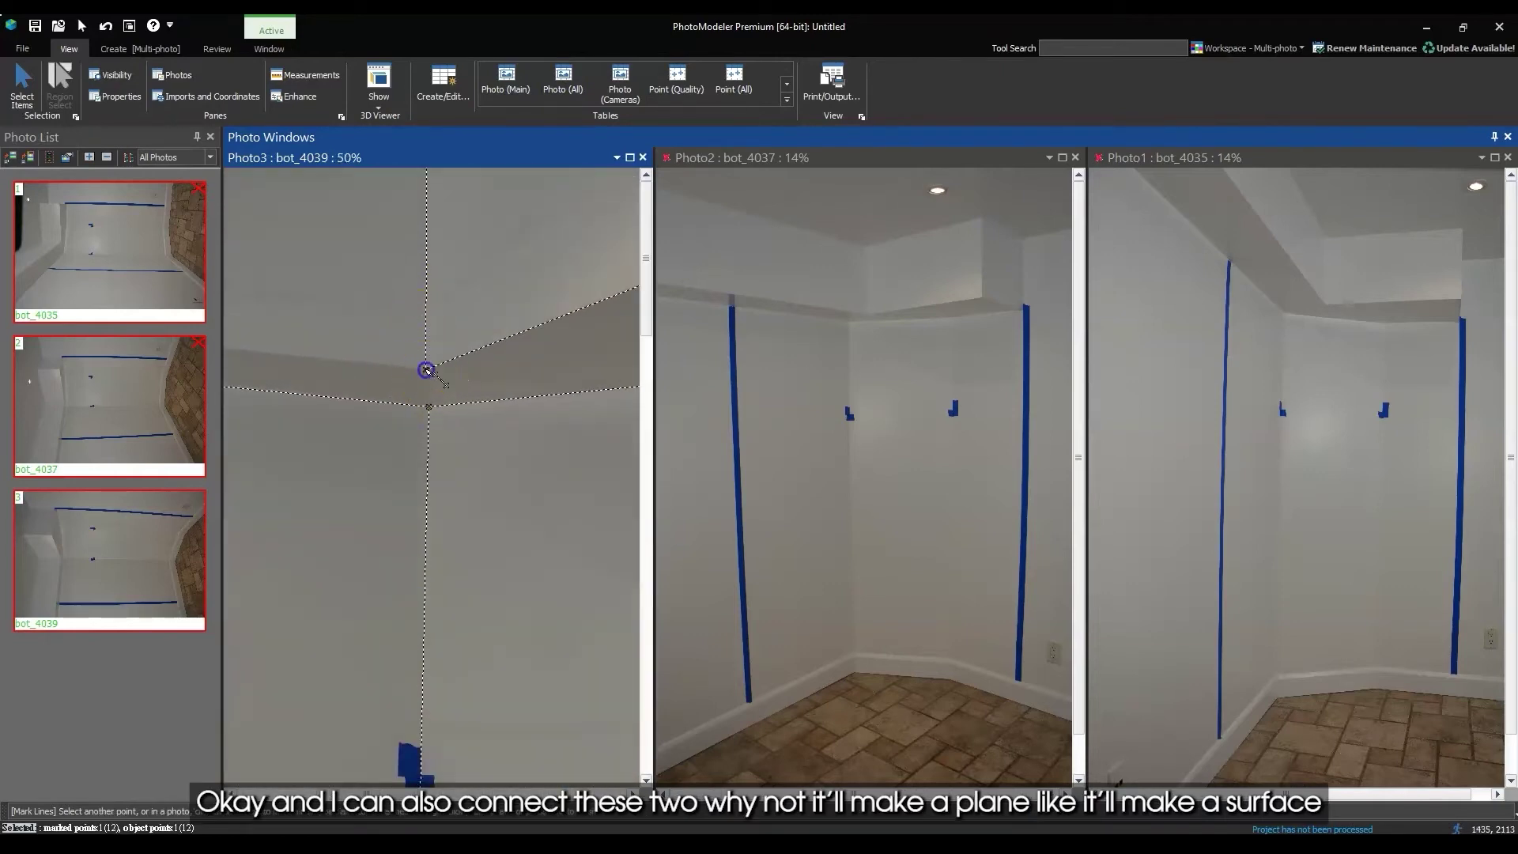
pyautogui.rightClick(430, 408)
pyautogui.click(441, 413)
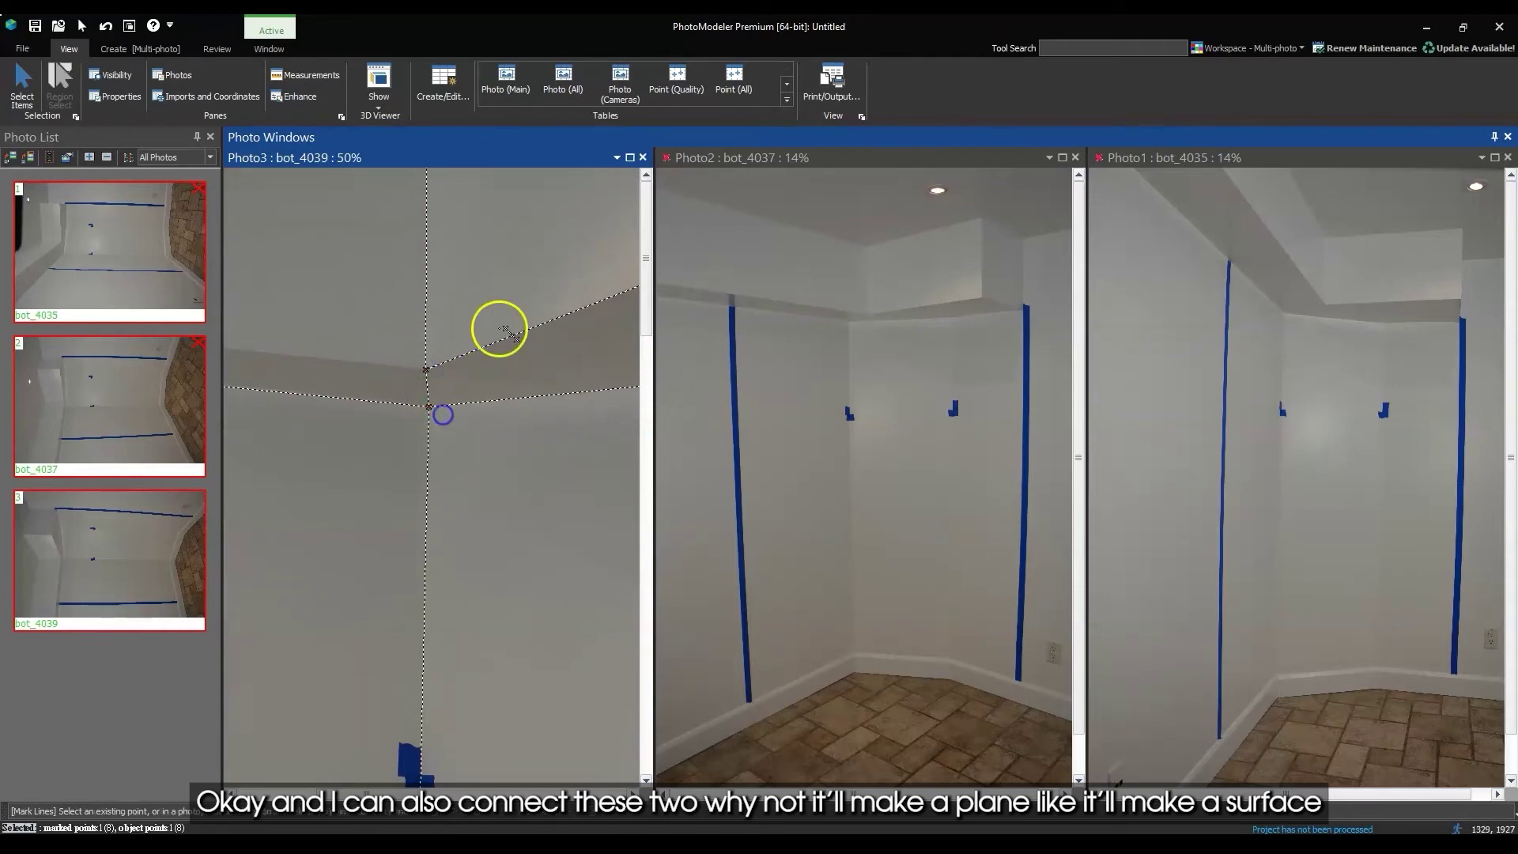
pyautogui.scroll(-4, 500, 340)
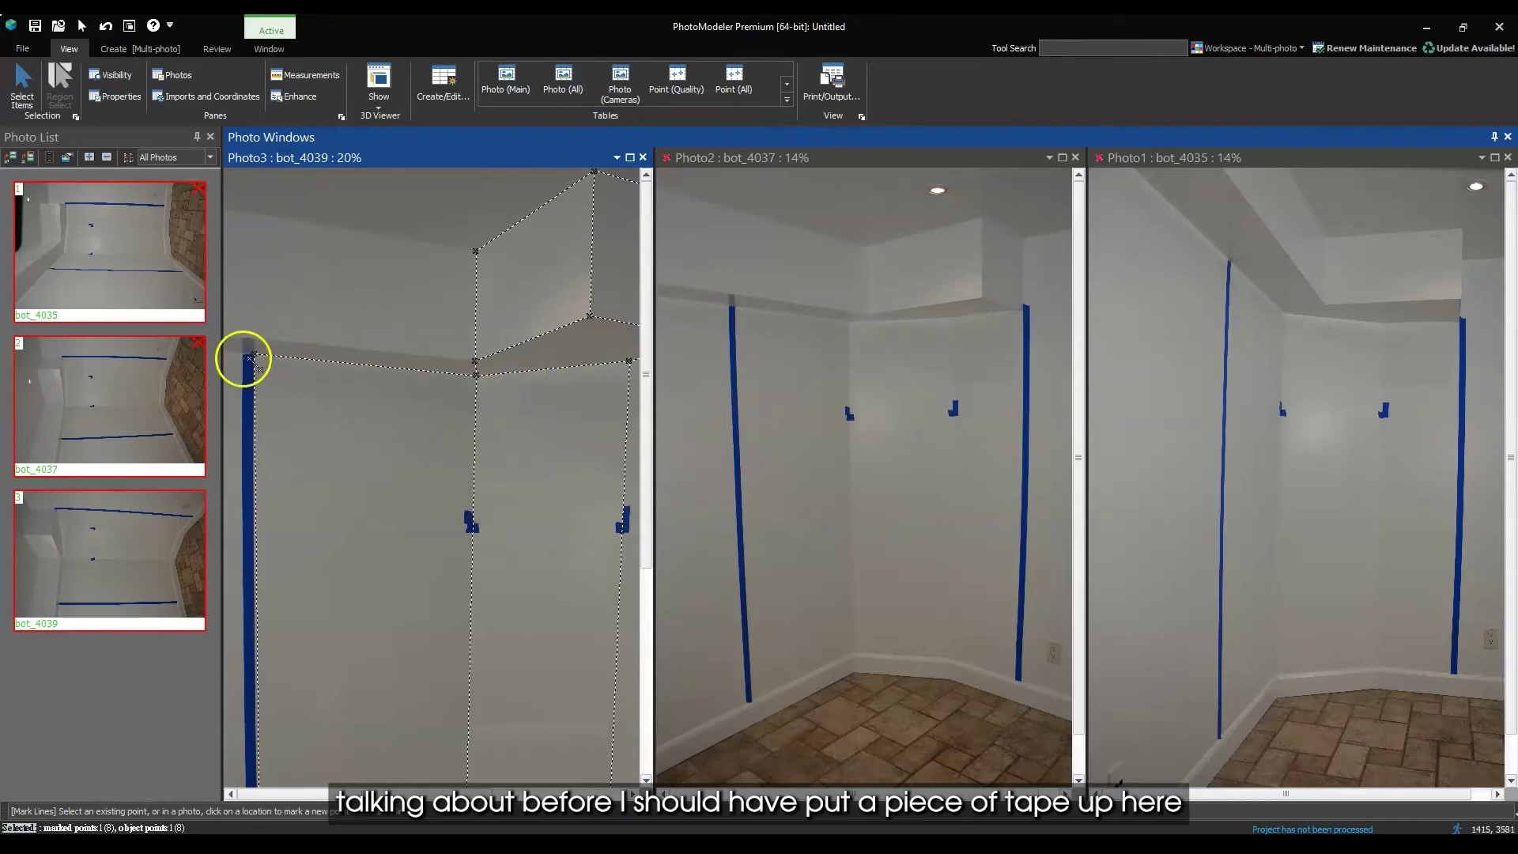
pyautogui.scroll(-2, 363, 346)
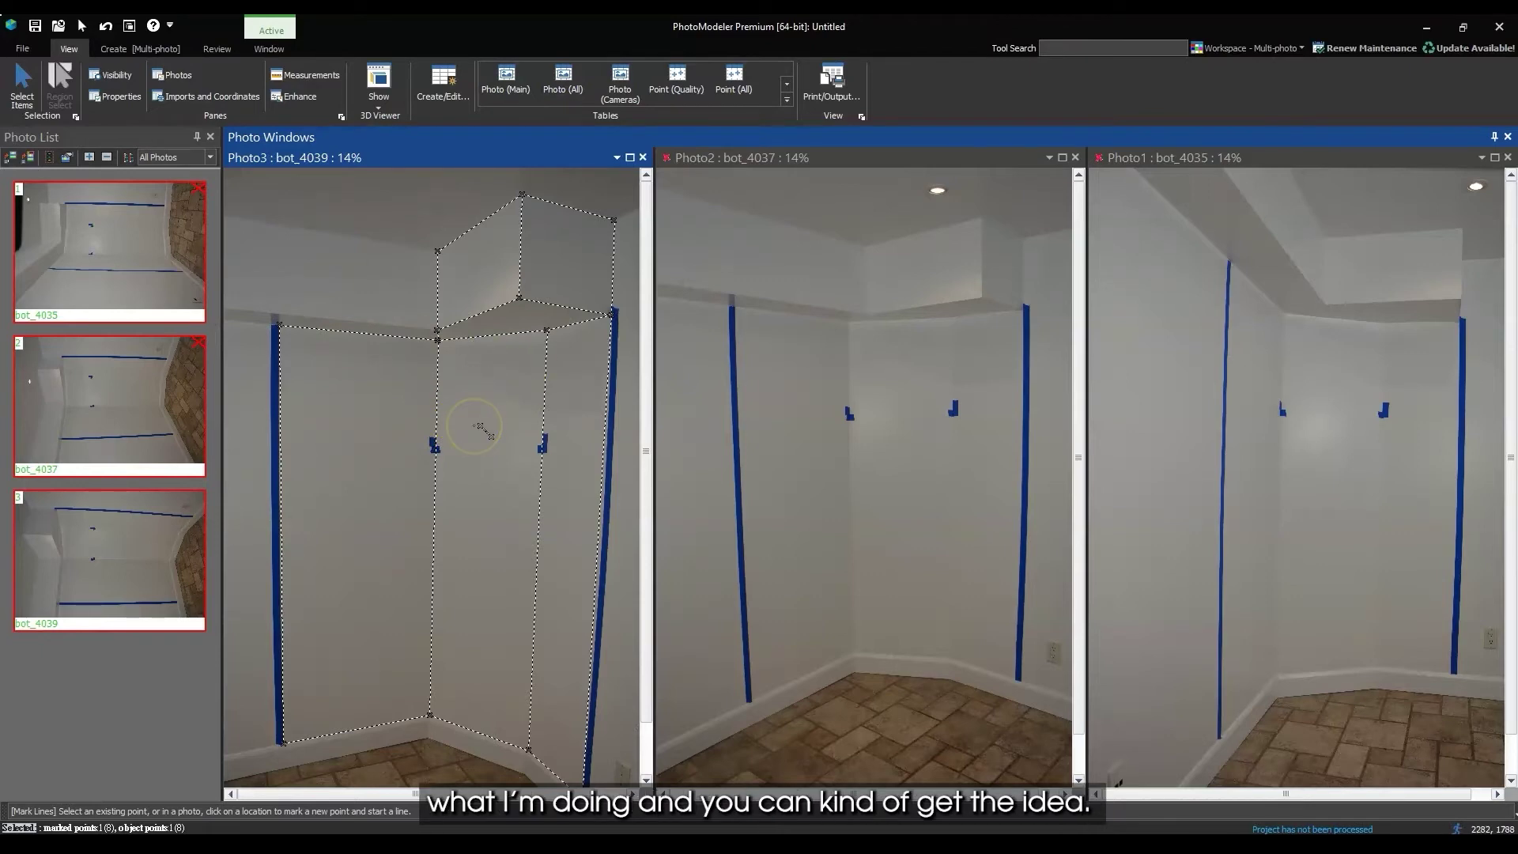
pyautogui.scroll(-1, 485, 409)
# Step: Zoom in on the baseboard and mark points along the baseboard-floor edge and wall corner
pyautogui.scroll(1, 292, 637)
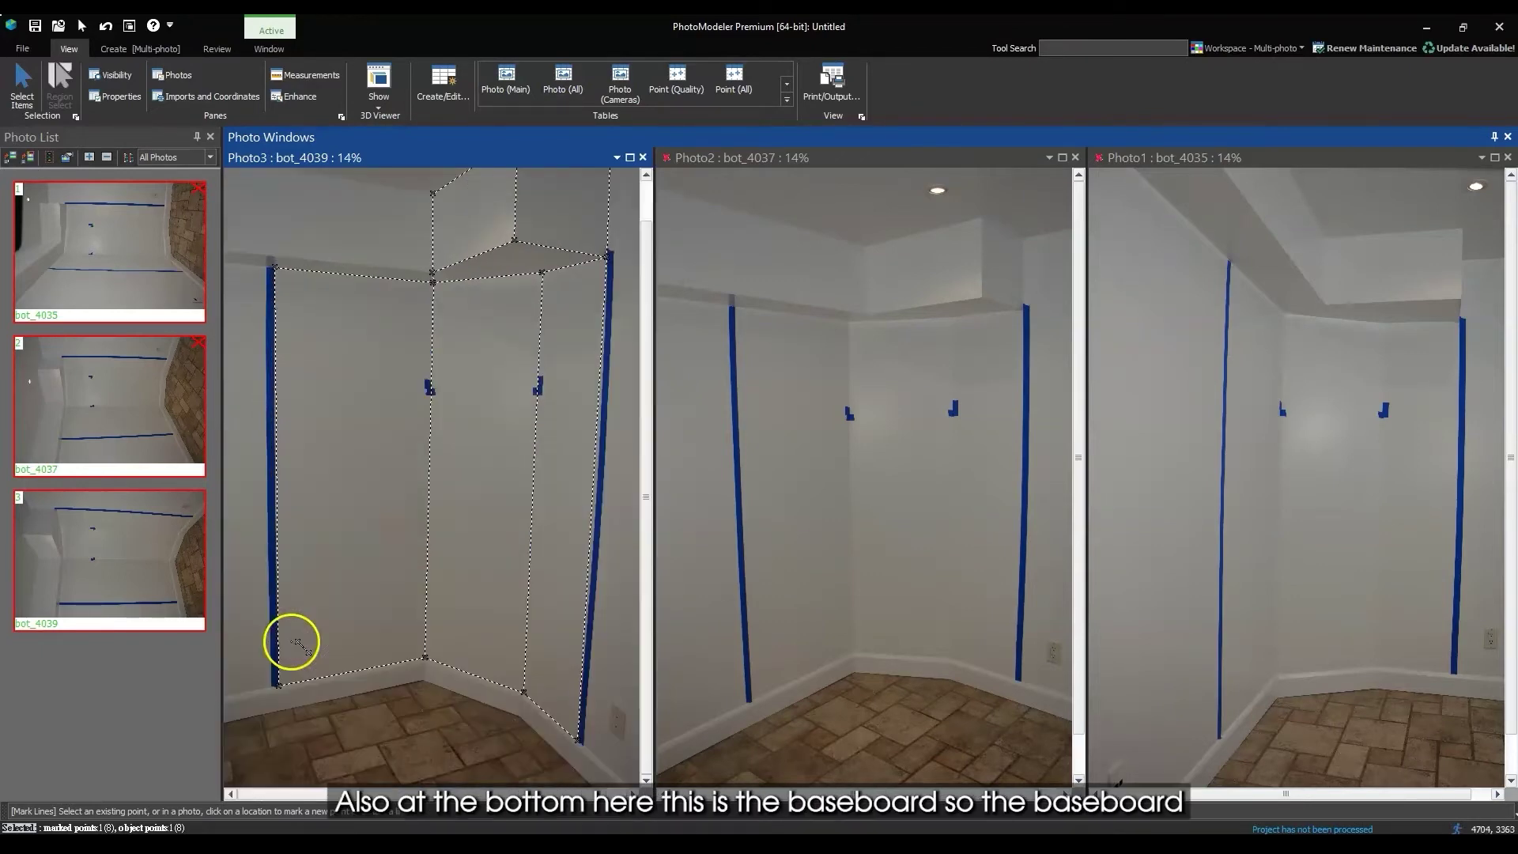
pyautogui.scroll(3, 267, 757)
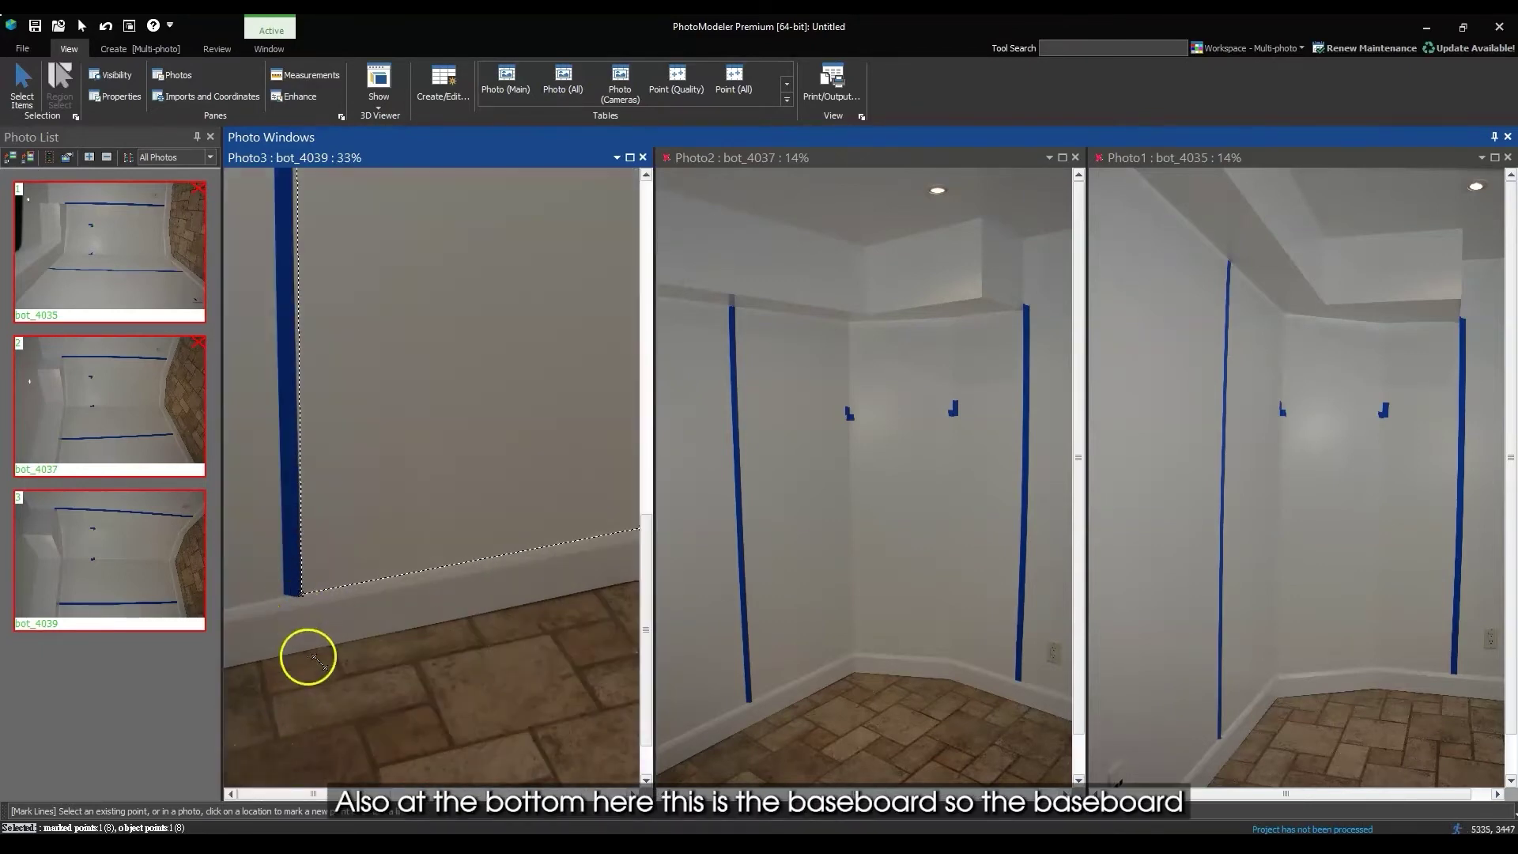
pyautogui.scroll(1, 305, 657)
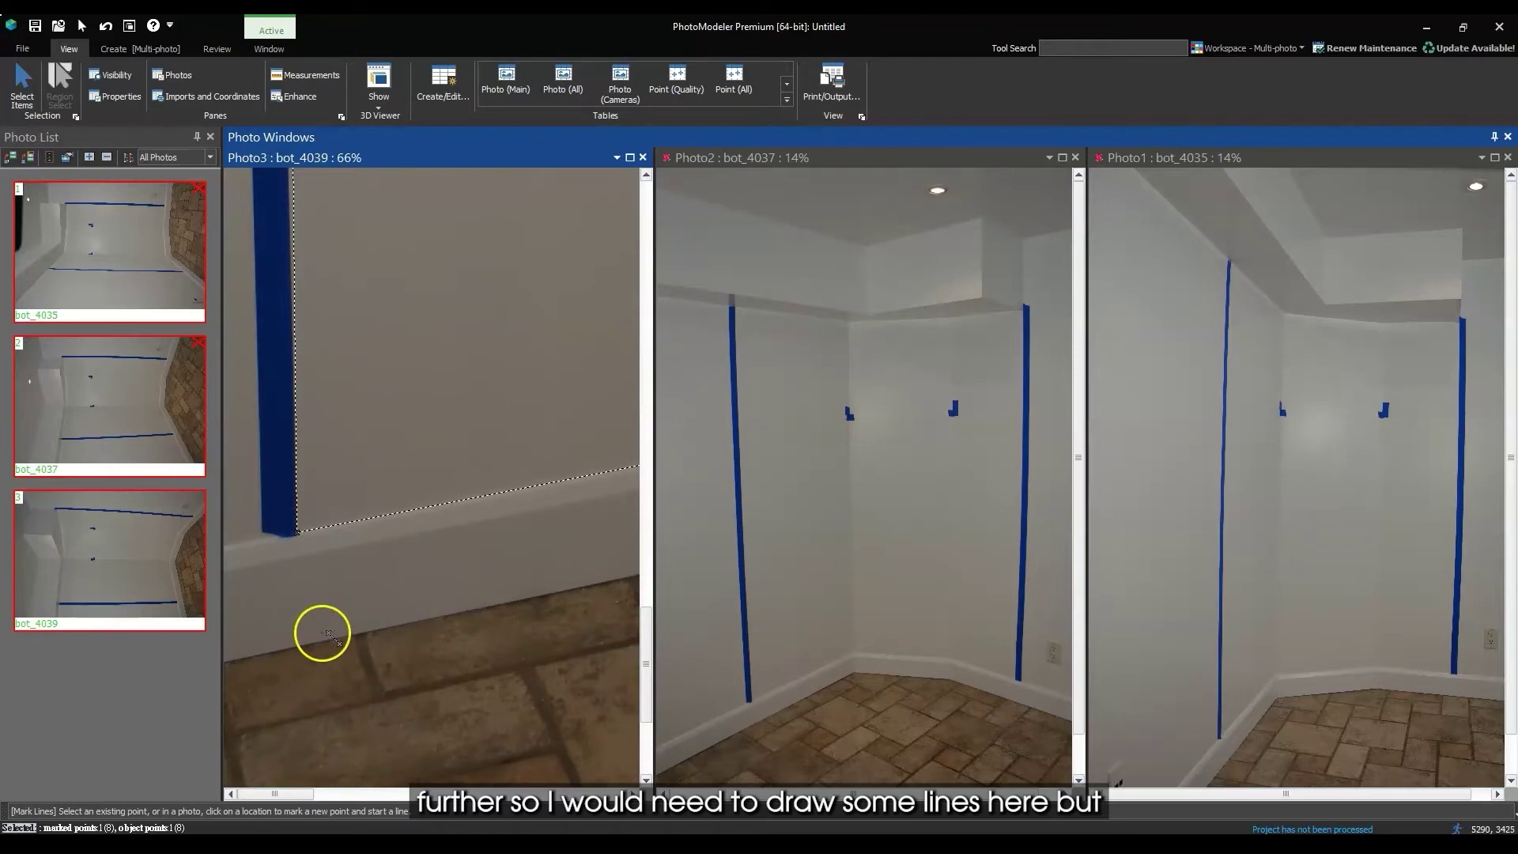
pyautogui.scroll(-2, 321, 634)
pyautogui.scroll(2, 299, 644)
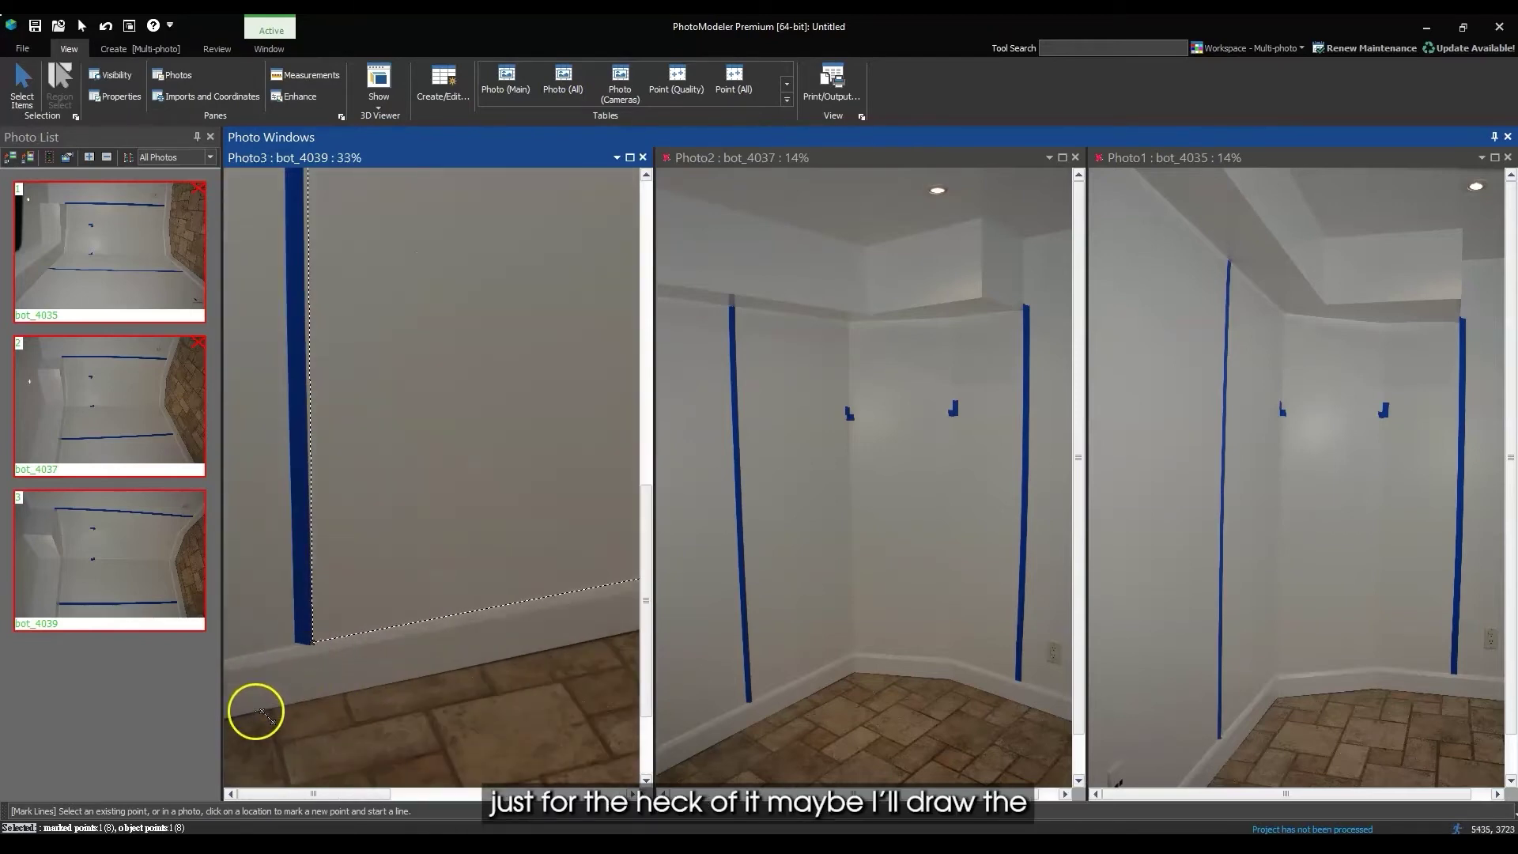
pyautogui.scroll(3, 254, 716)
pyautogui.scroll(-3, 365, 663)
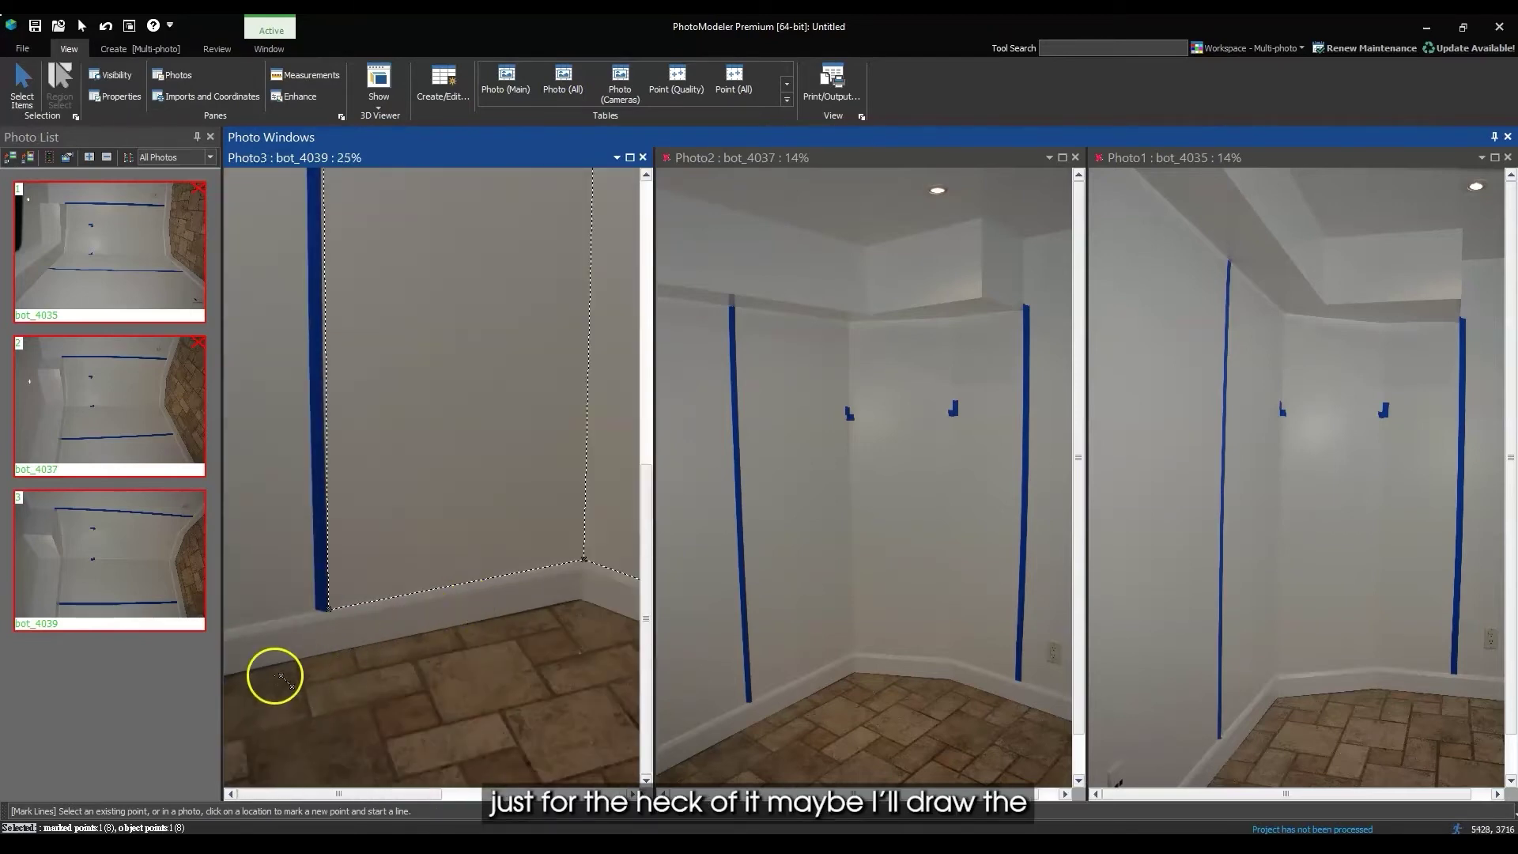
pyautogui.scroll(2, 318, 667)
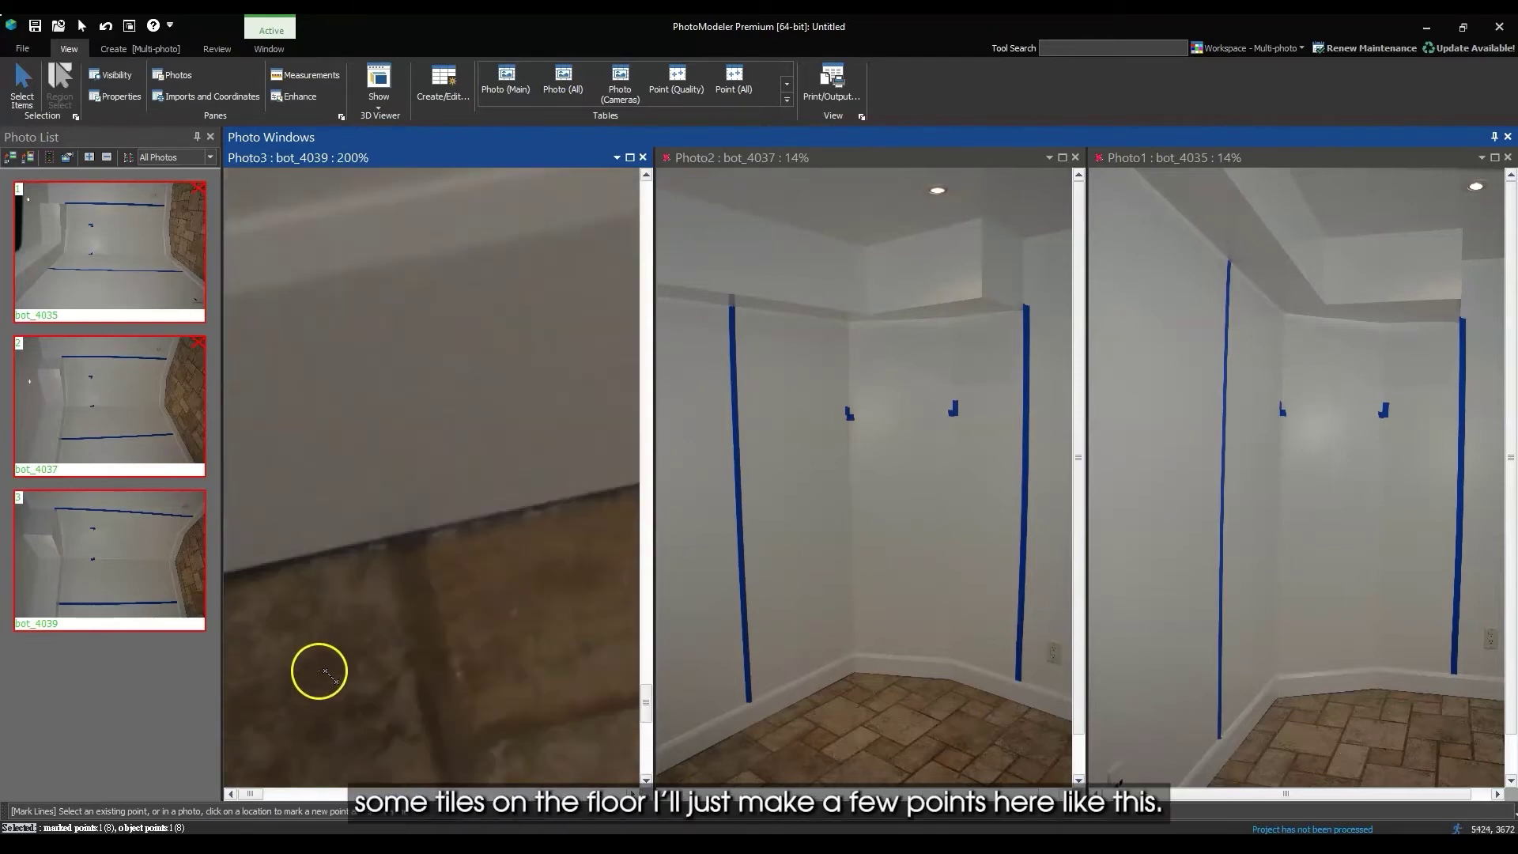
pyautogui.click(431, 539)
pyautogui.scroll(-3, 376, 560)
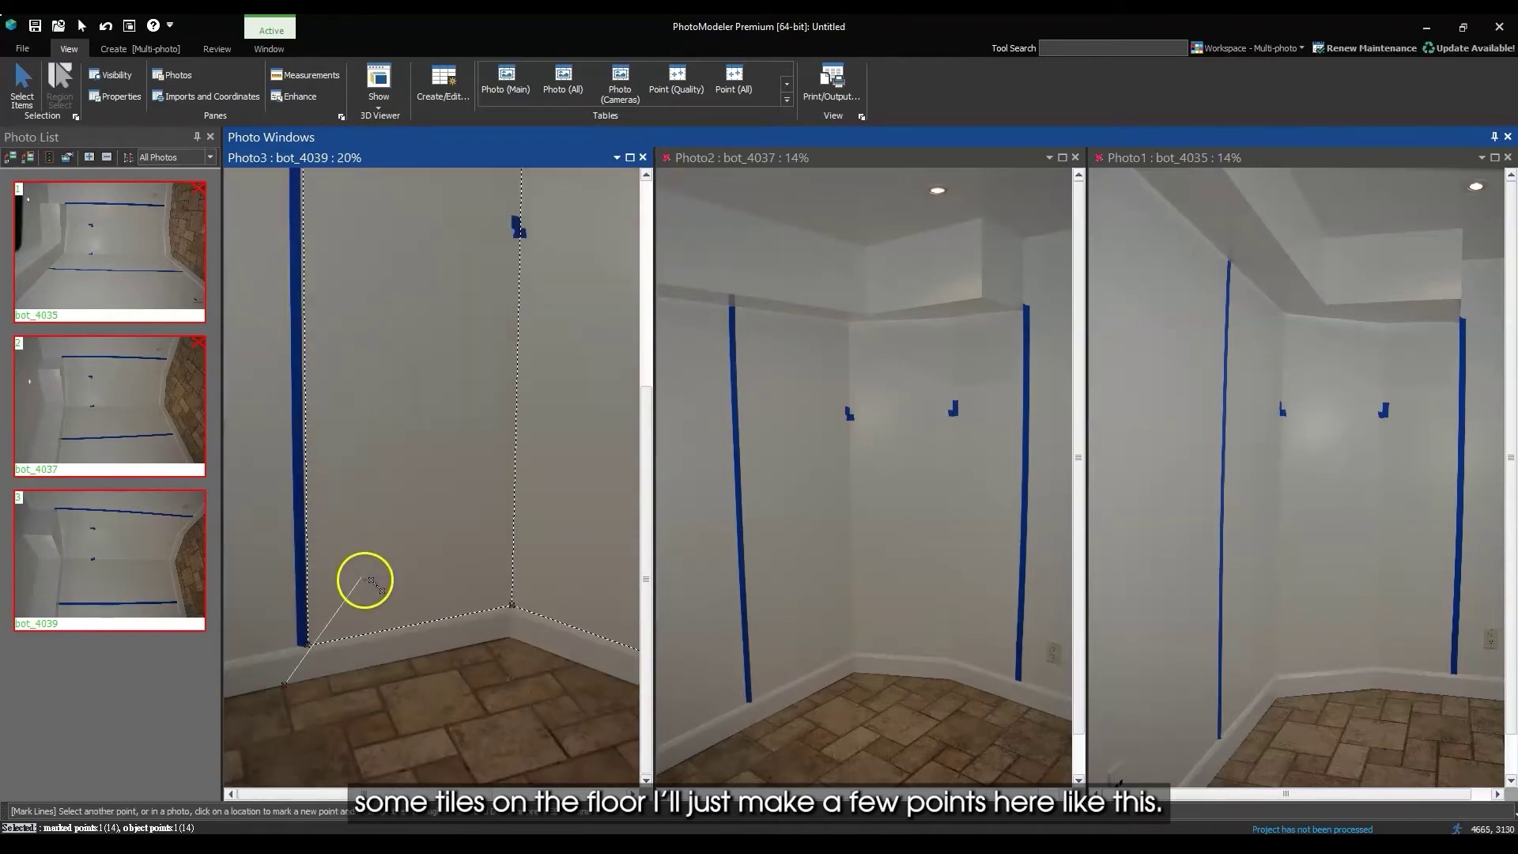
pyautogui.scroll(-3, 518, 648)
pyautogui.click(501, 495)
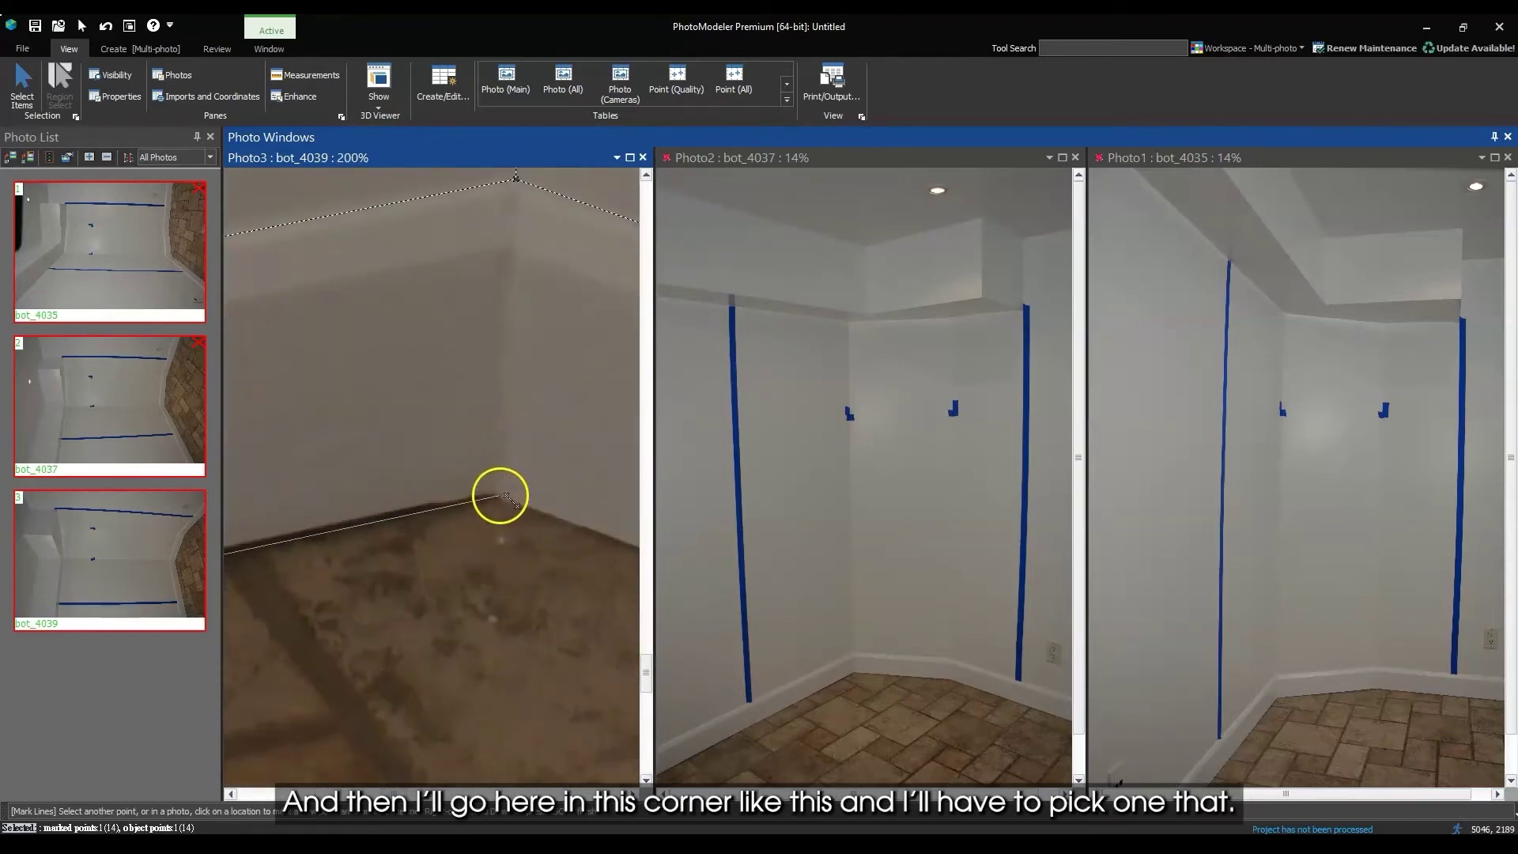
pyautogui.scroll(4, 455, 637)
pyautogui.click(522, 565)
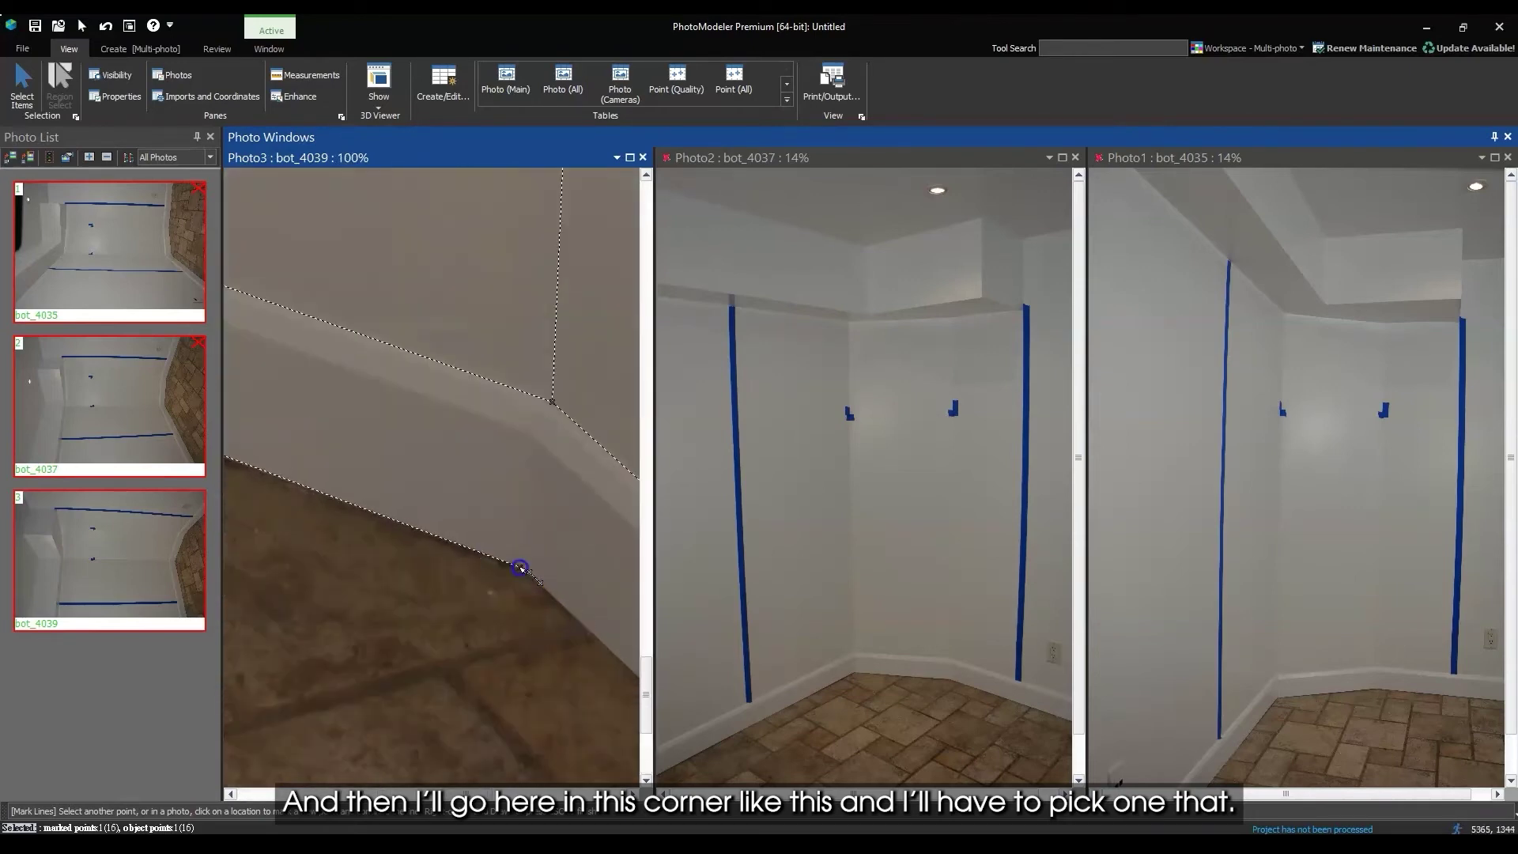
# Step: Mark the baseboard corner point to complete the floor triangle and end the line chain
pyautogui.scroll(-5, 519, 568)
pyautogui.scroll(7, 522, 716)
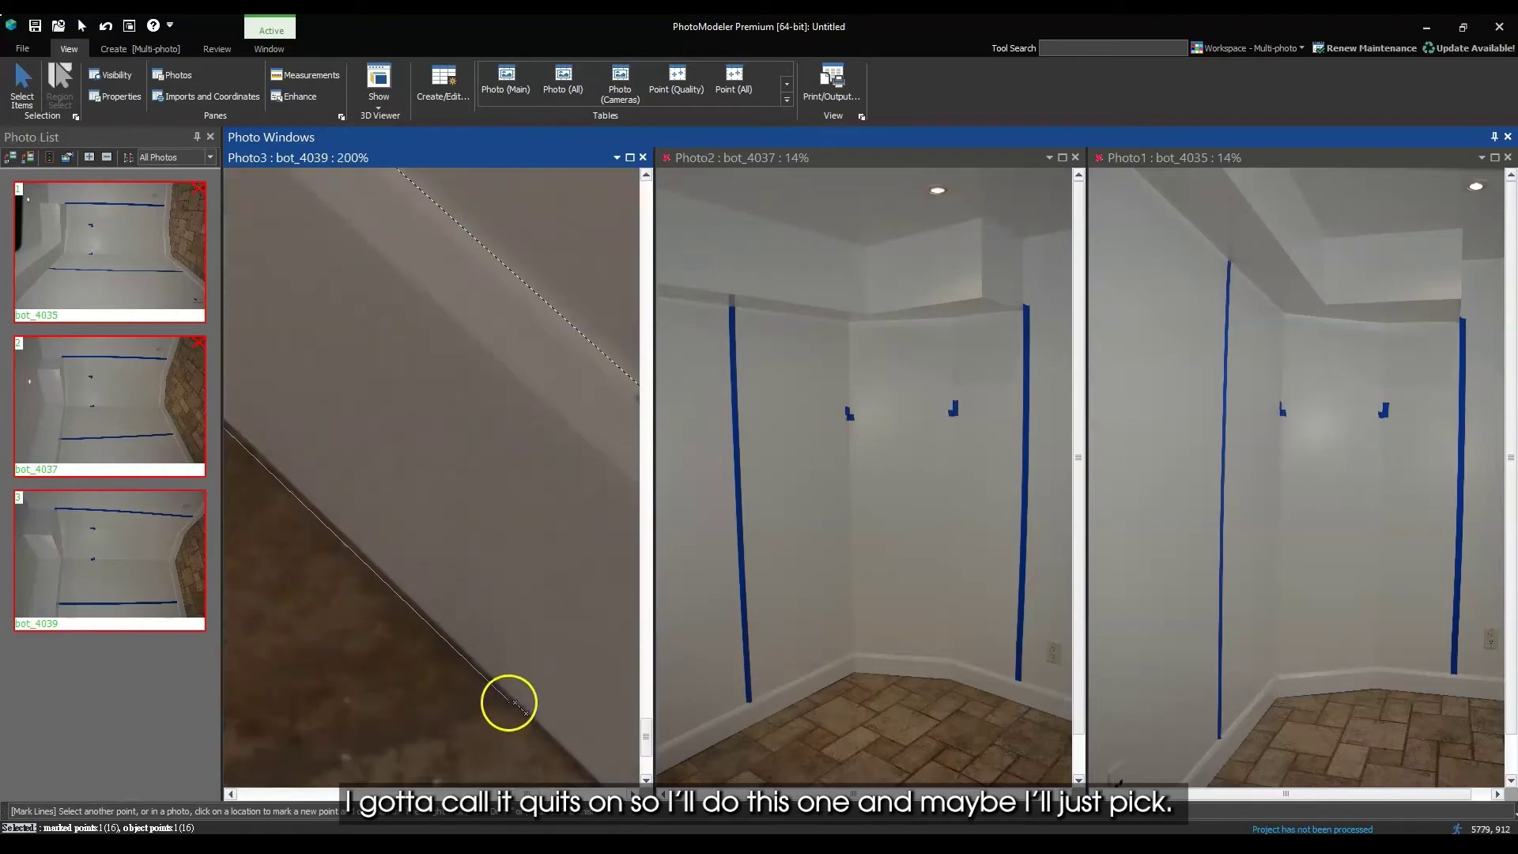
pyautogui.click(510, 705)
pyautogui.scroll(-6, 554, 676)
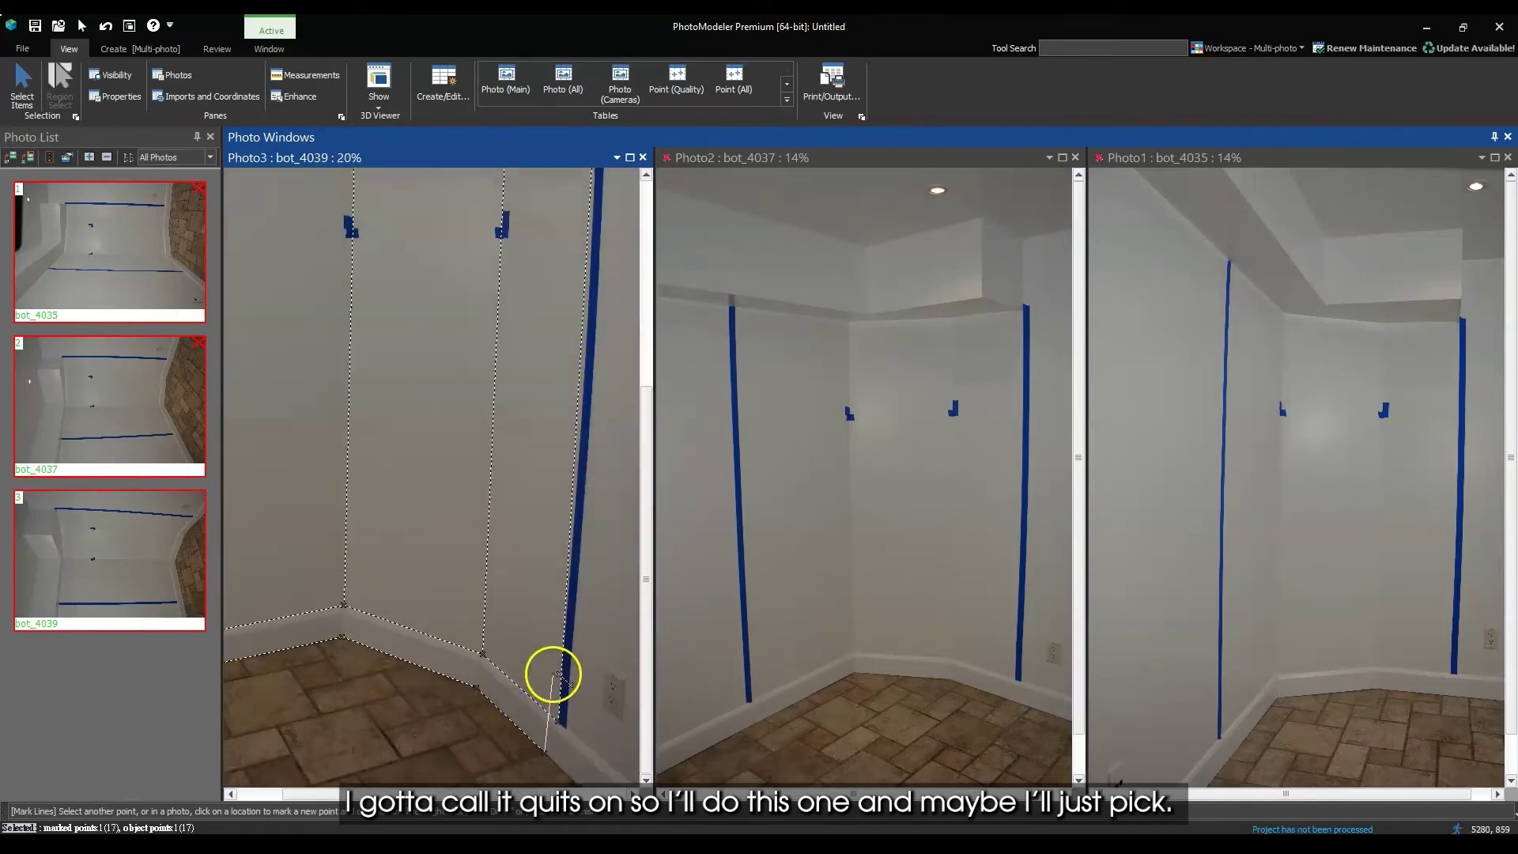
pyautogui.scroll(3, 474, 763)
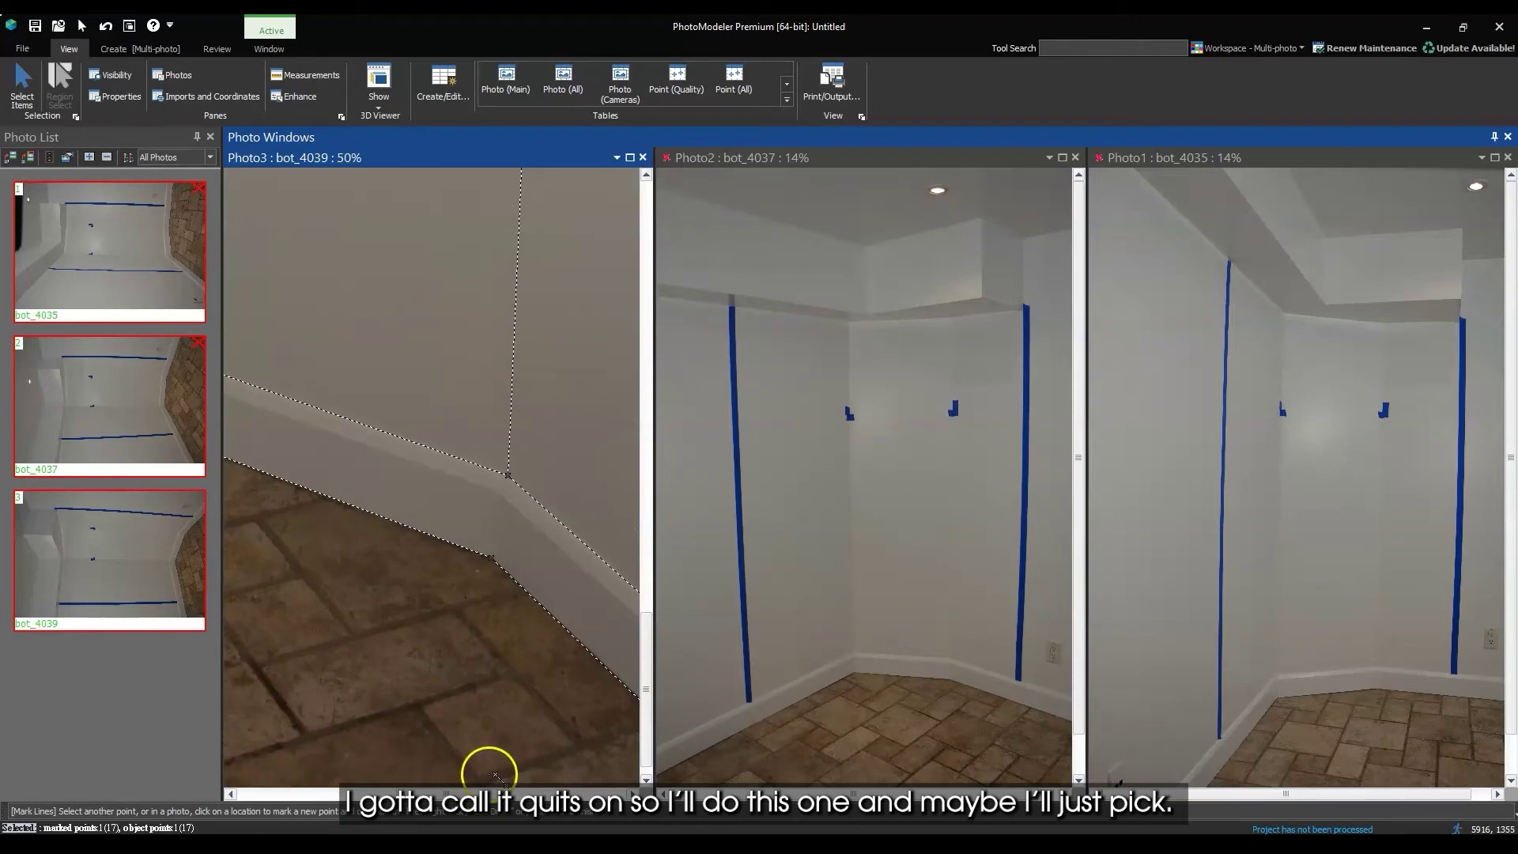
pyautogui.scroll(-3, 489, 775)
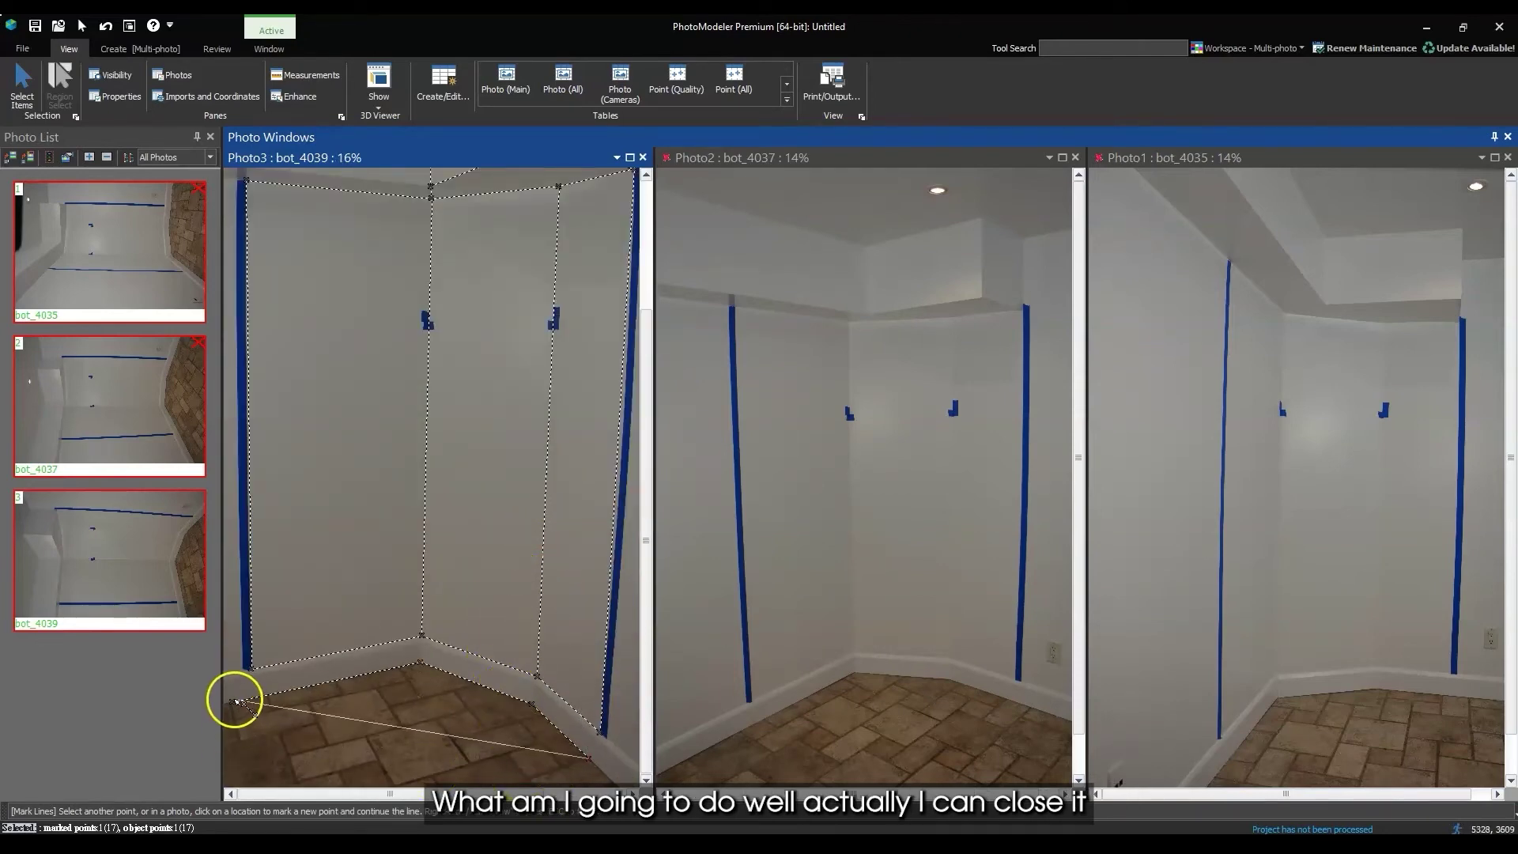
pyautogui.rightClick(277, 726)
pyautogui.click(312, 745)
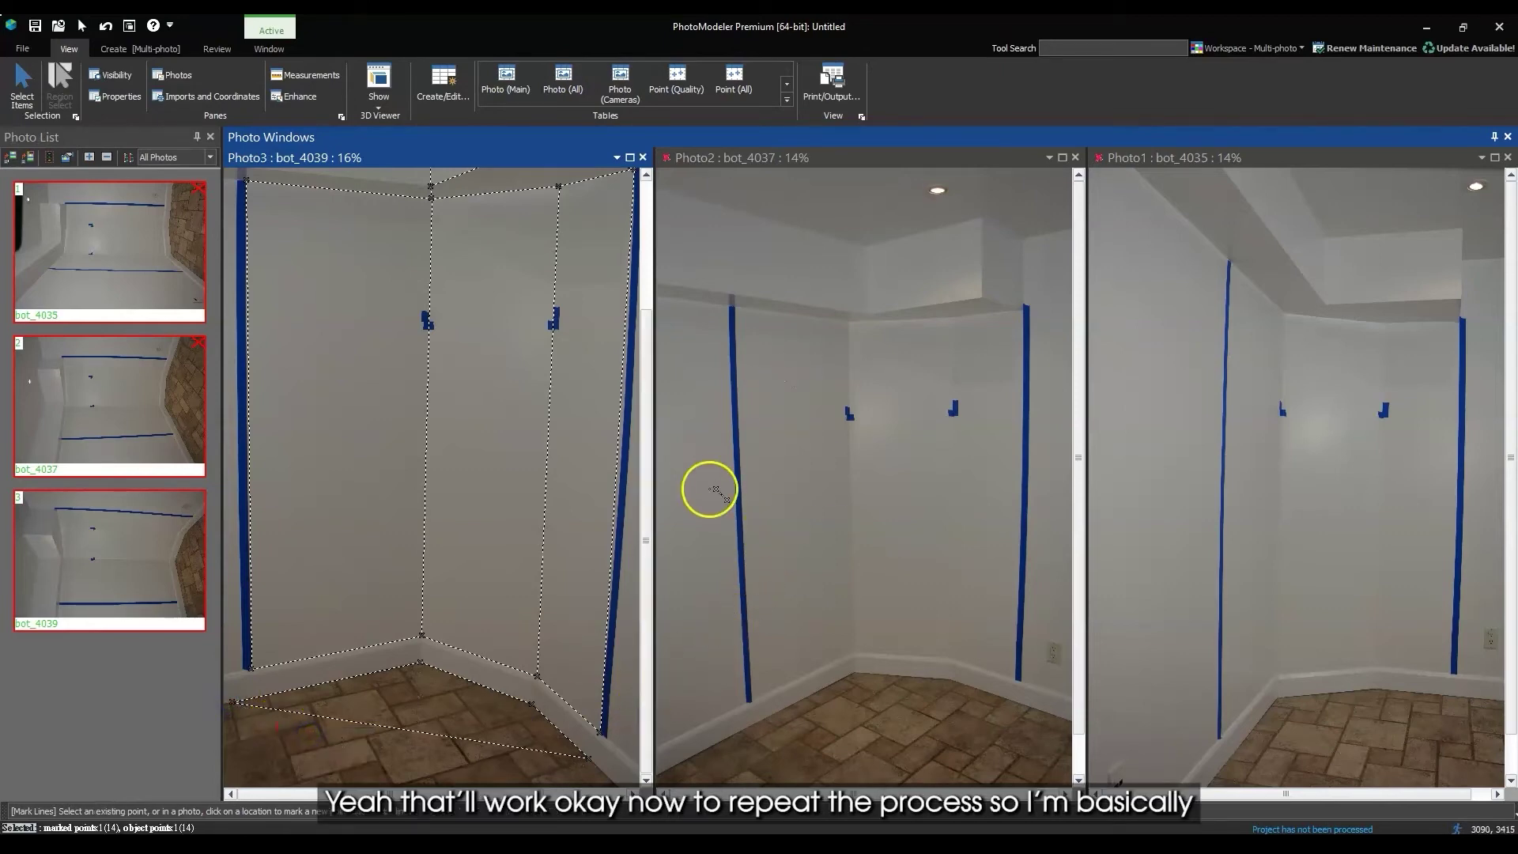
# Step: Zoom the photo view out and back in to inspect the marked outlines
pyautogui.scroll(-2, 761, 427)
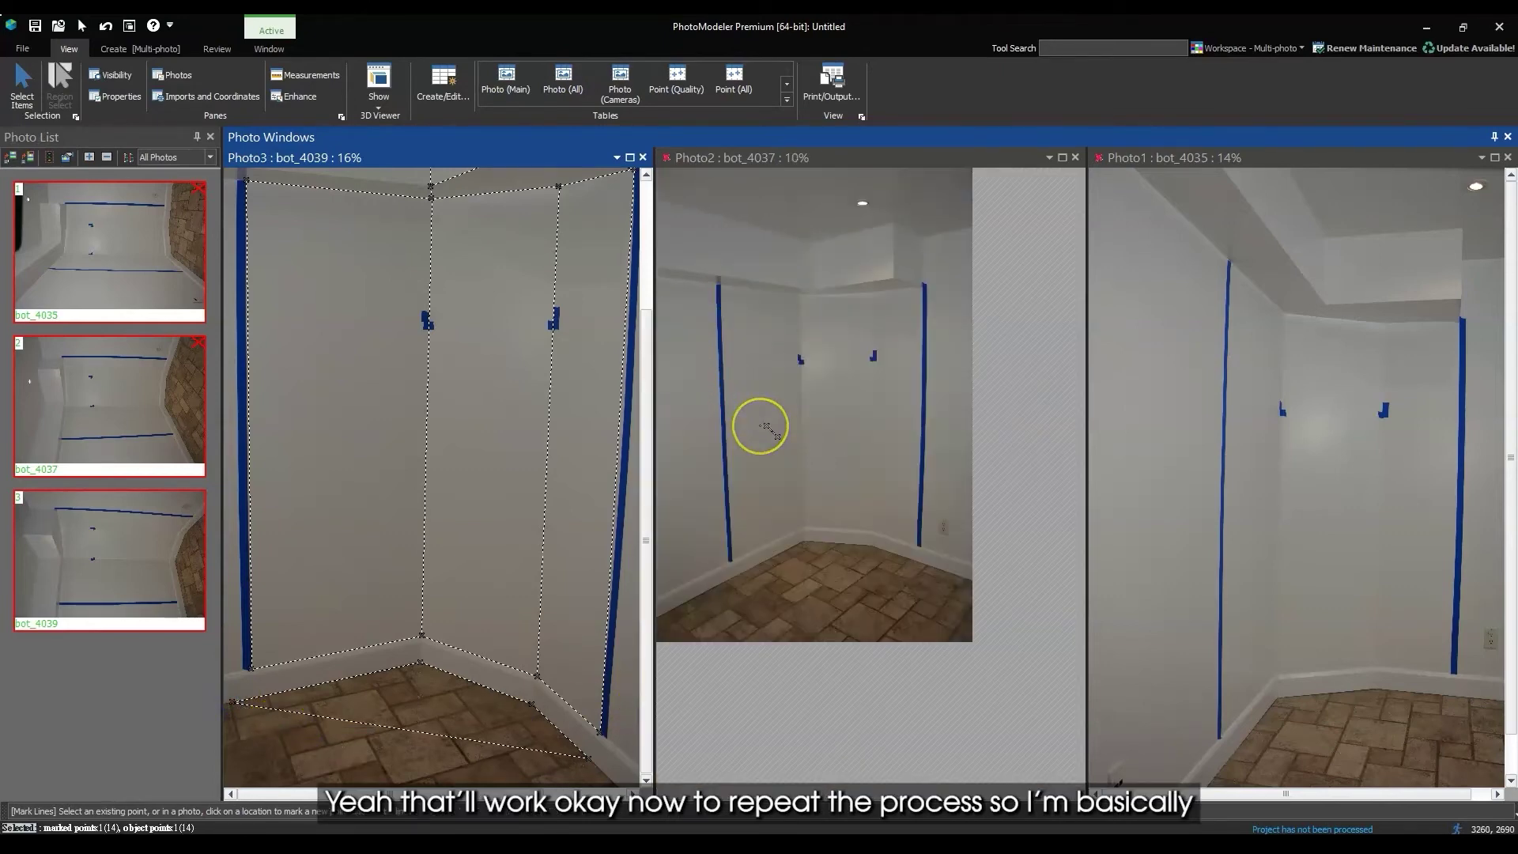
pyautogui.scroll(2, 767, 428)
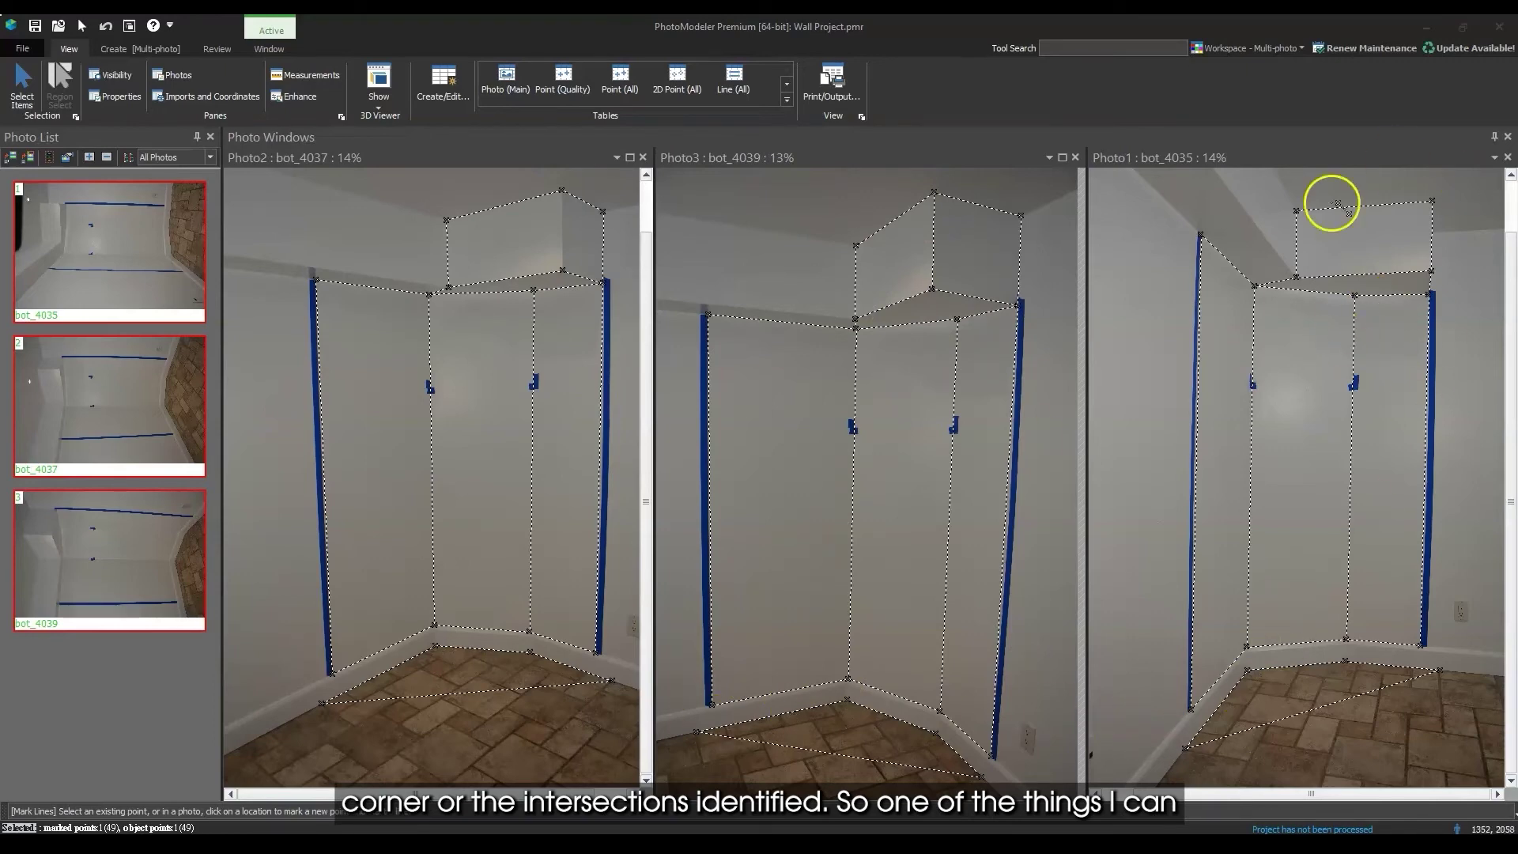
pyautogui.click(118, 75)
pyautogui.click(16, 216)
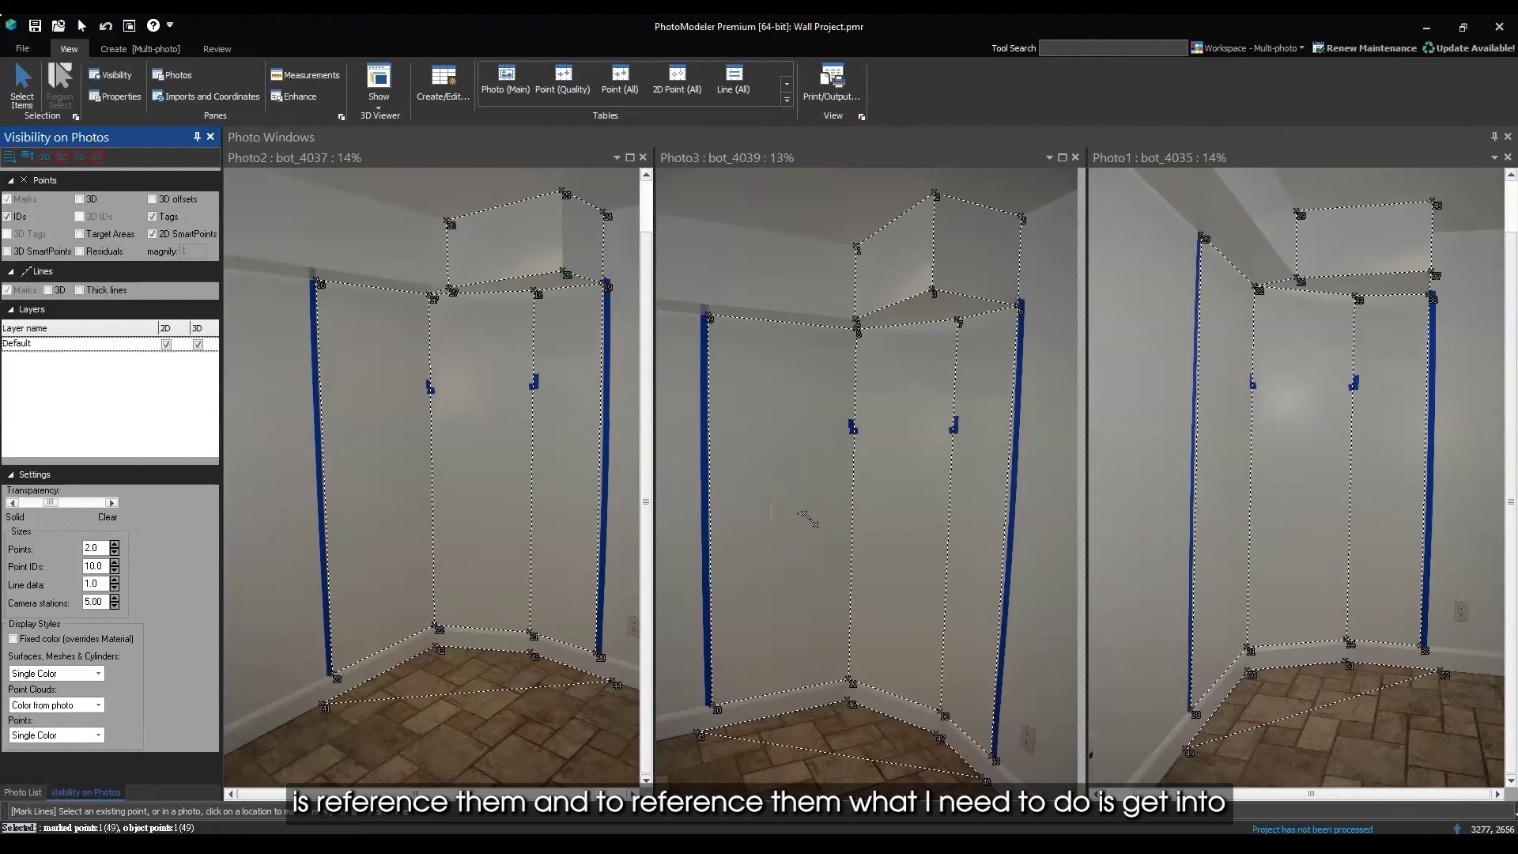
# Step: In Referencing mode, match Photo2 points 16 and 23 to their corners in Photo3 and Photo1
pyautogui.press('r')
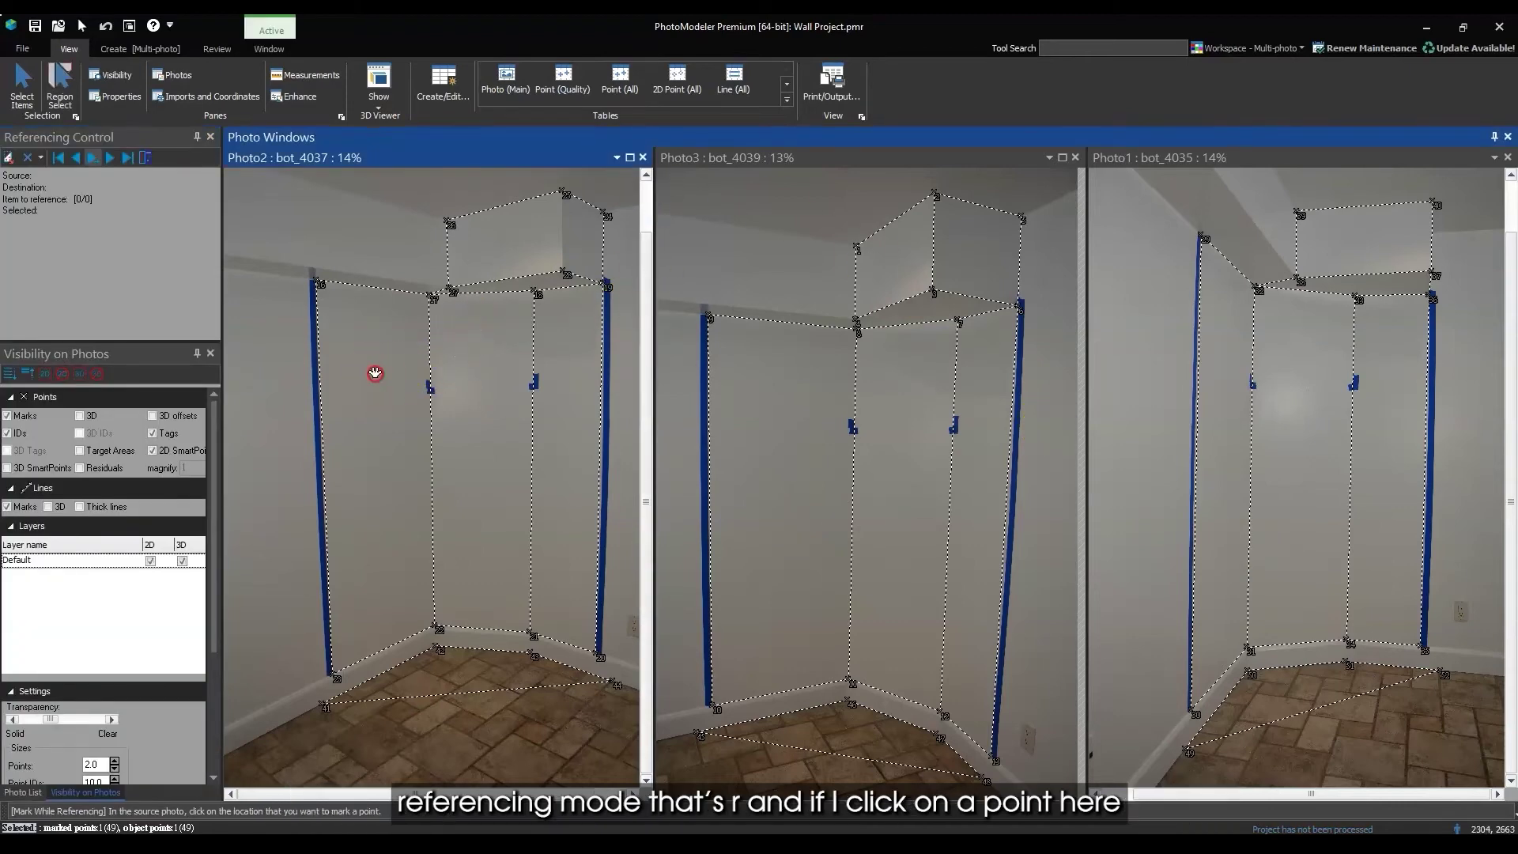
pyautogui.click(321, 283)
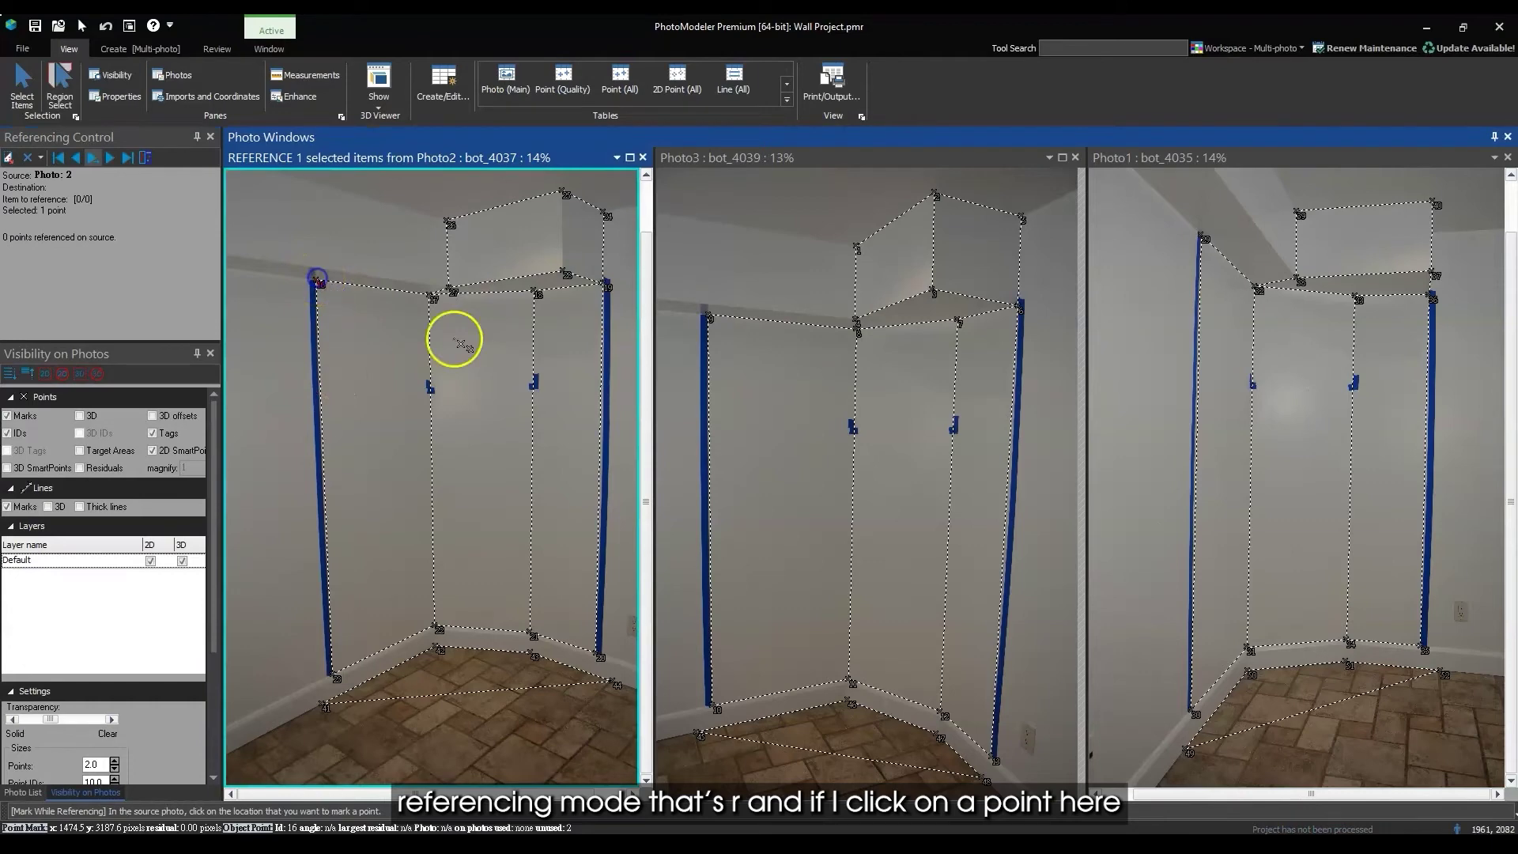
pyautogui.click(706, 317)
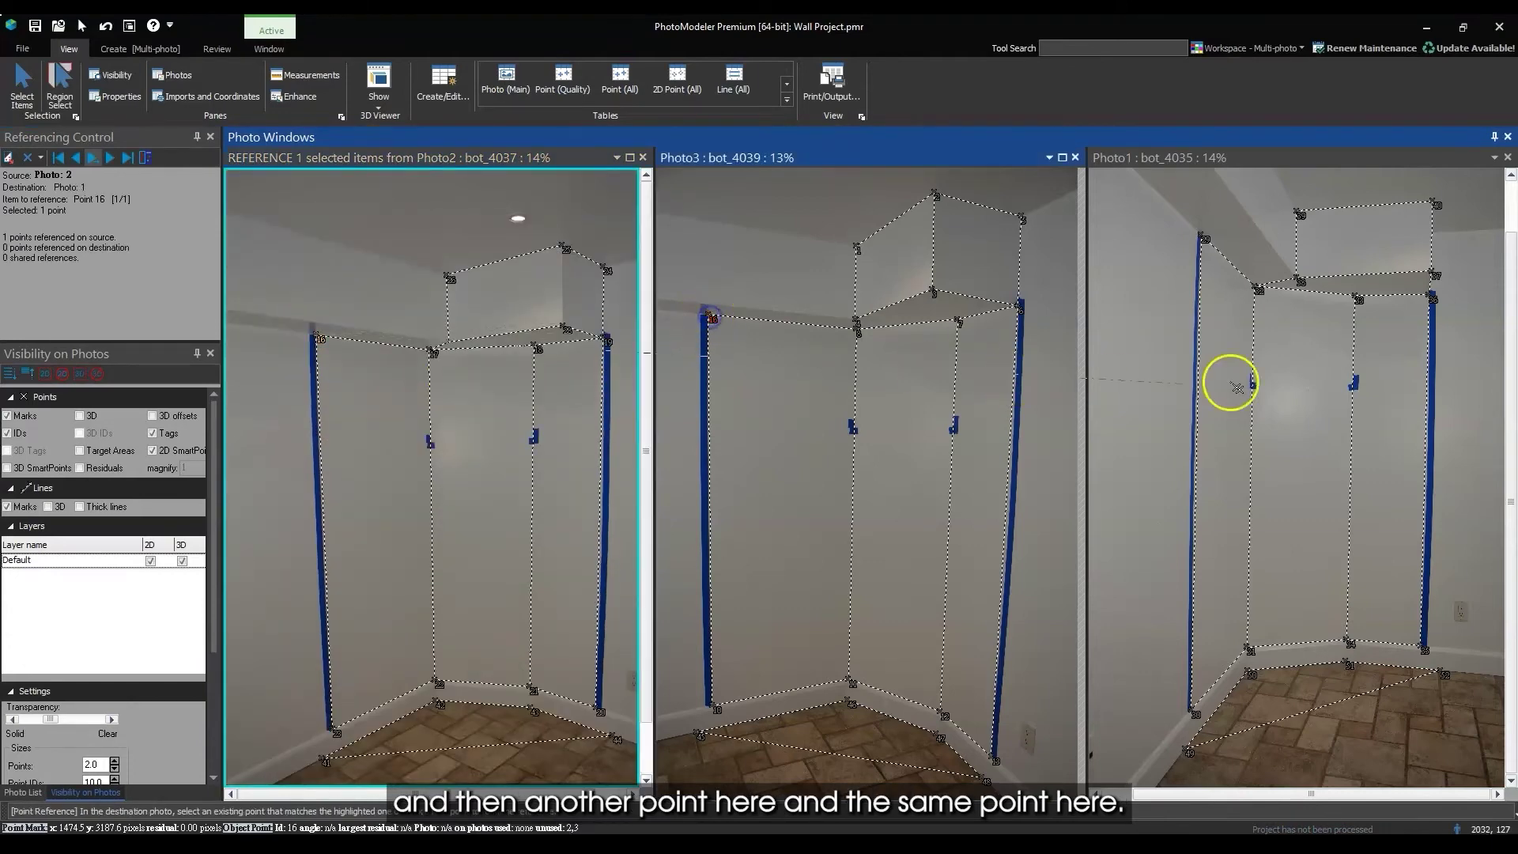
pyautogui.click(1203, 237)
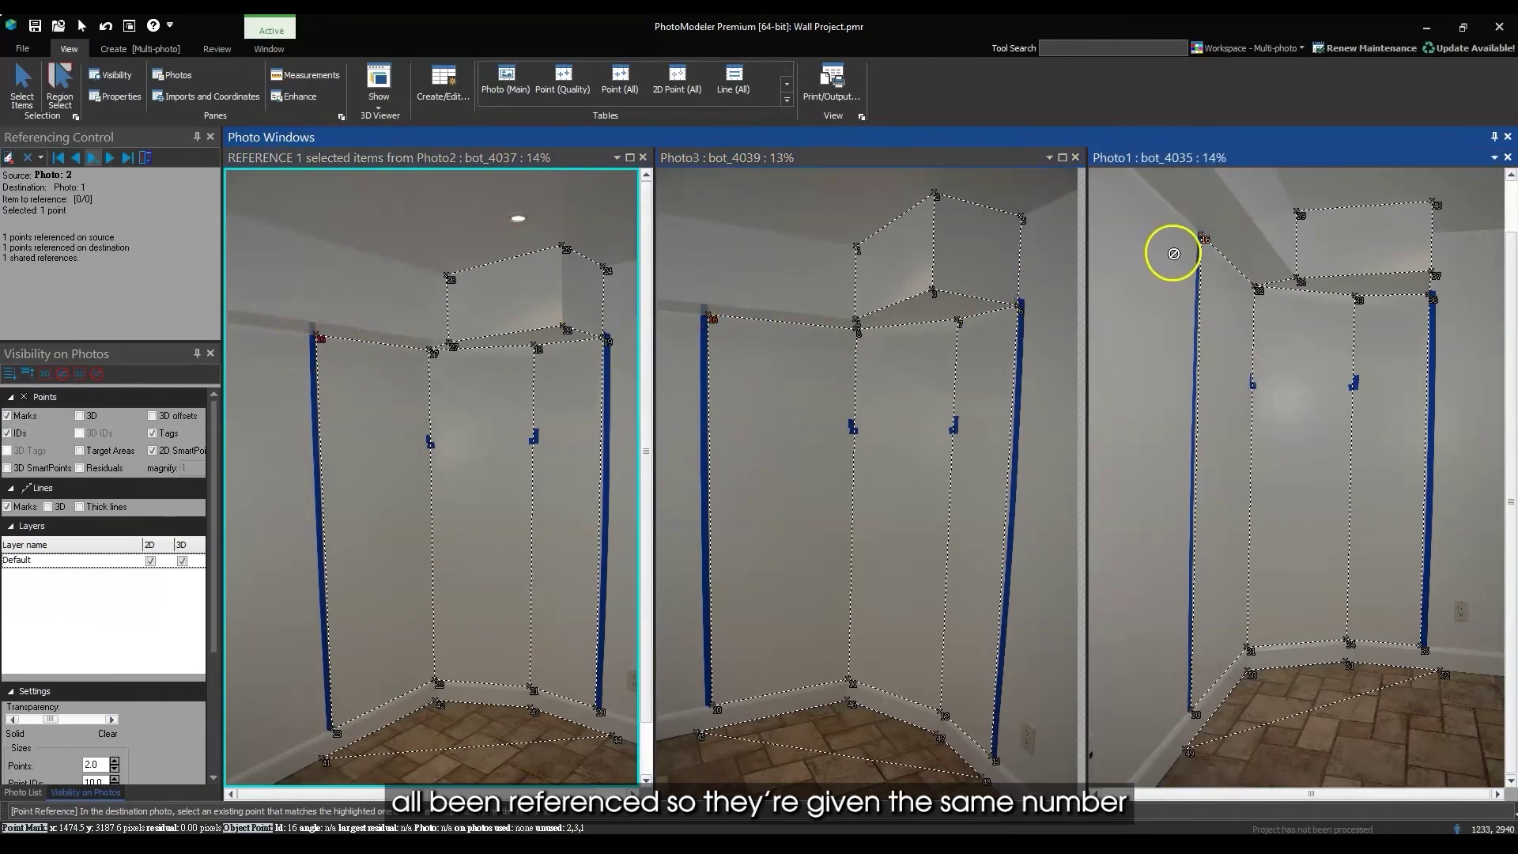
pyautogui.click(332, 729)
pyautogui.click(714, 706)
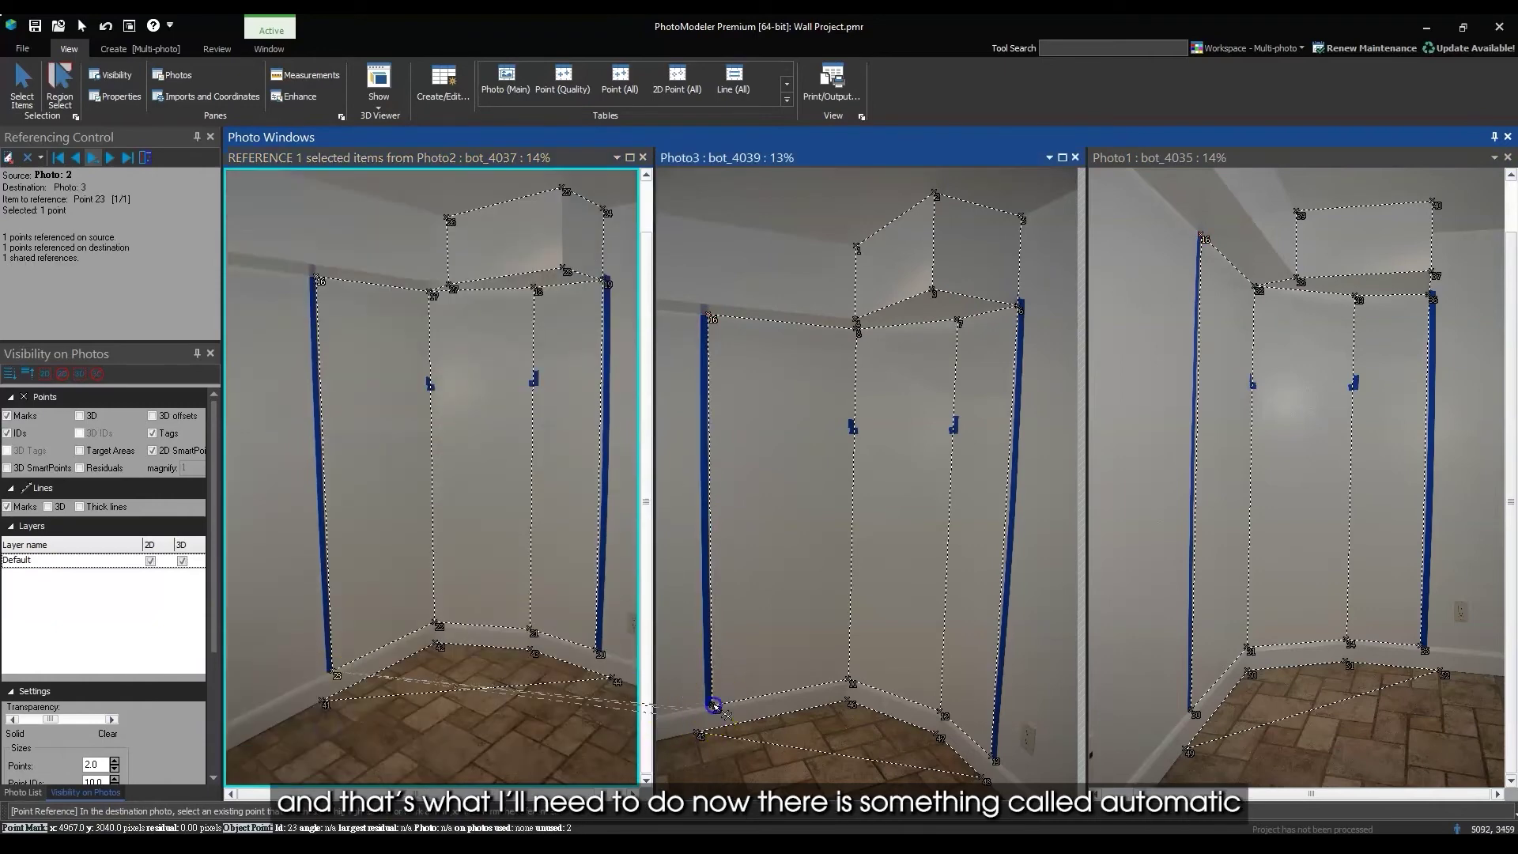
pyautogui.click(1187, 707)
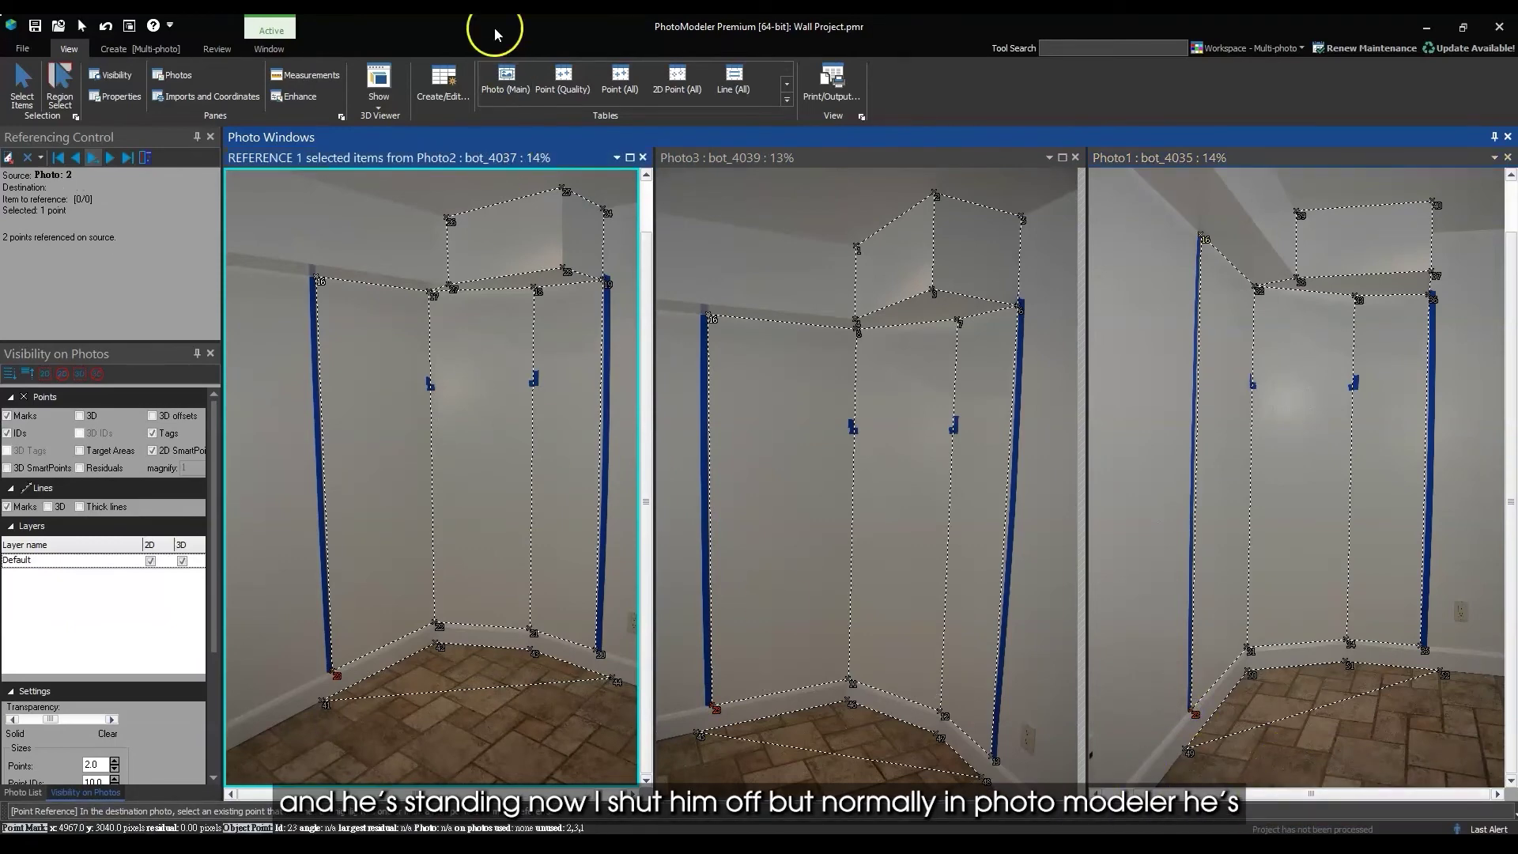
# Step: Reference points 17 and 18 from Photo2 at their matching corners in Photo3 and Photo1
pyautogui.click(428, 294)
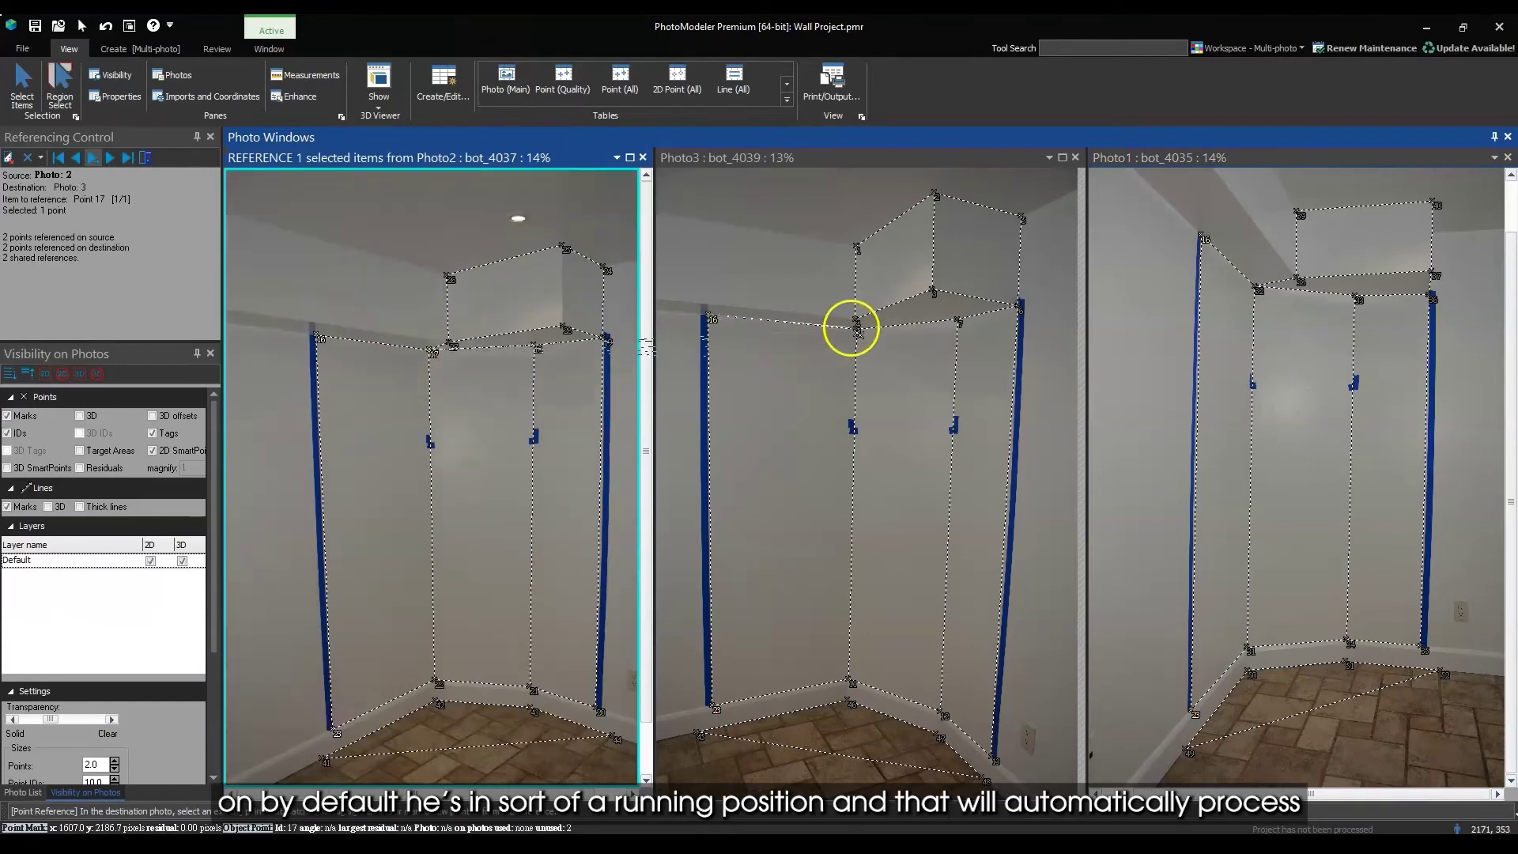
pyautogui.scroll(2, 866, 338)
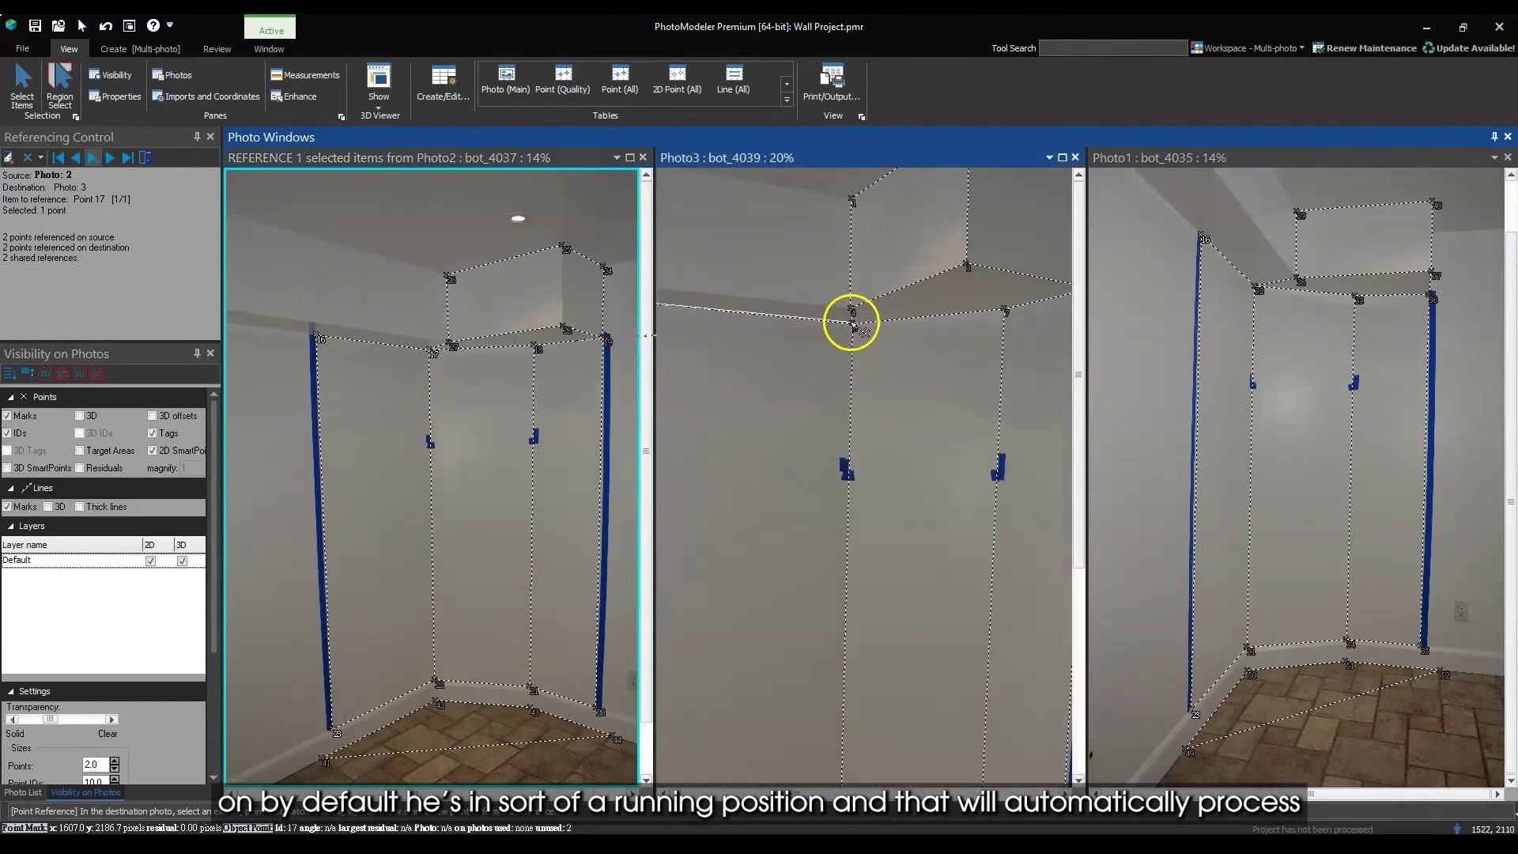
pyautogui.click(852, 323)
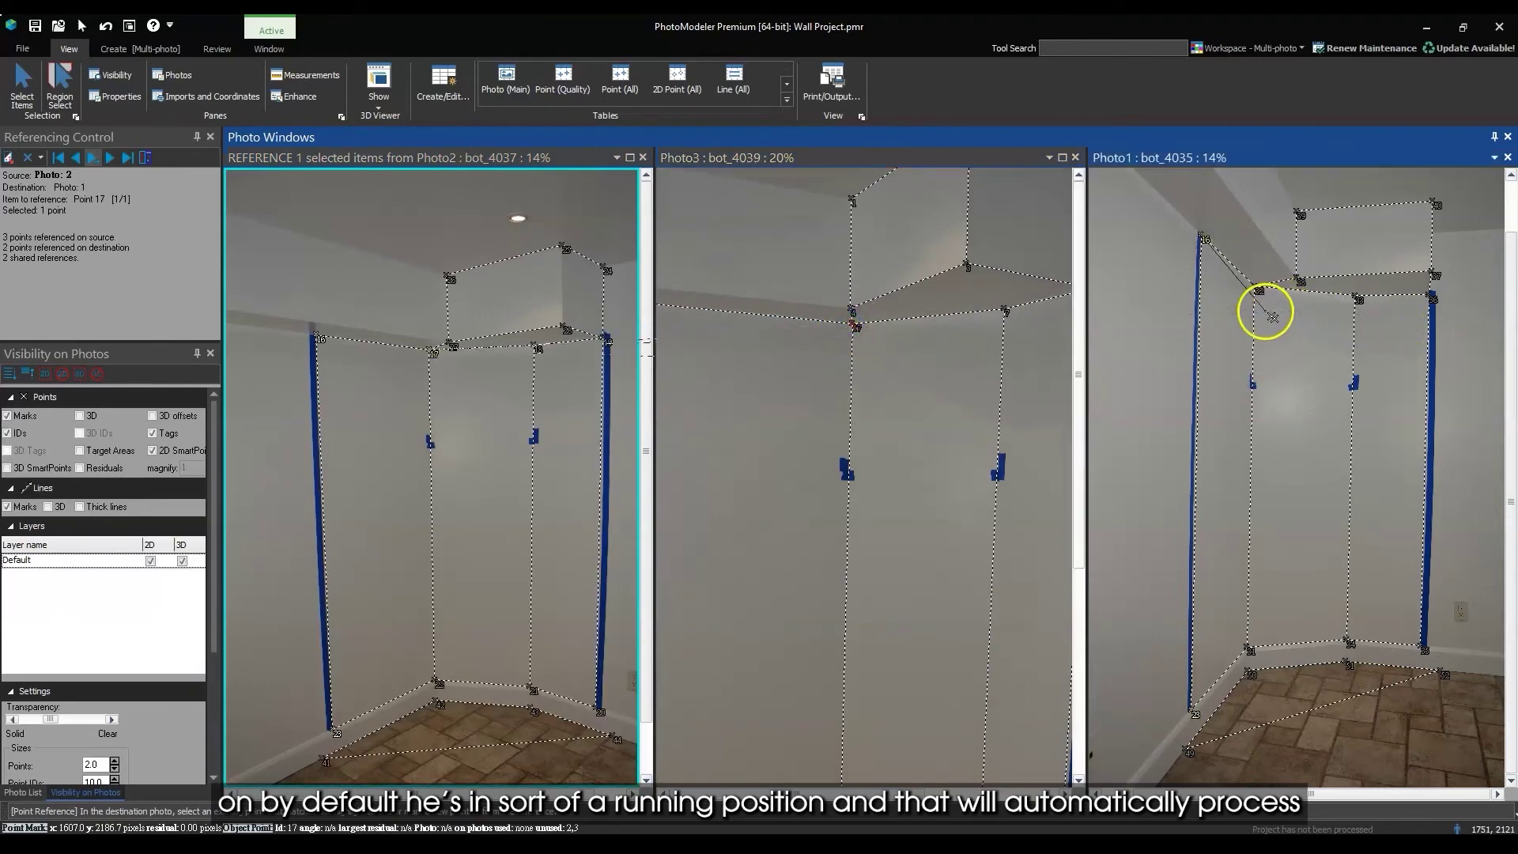
pyautogui.scroll(1, 1265, 310)
pyautogui.scroll(2, 1266, 306)
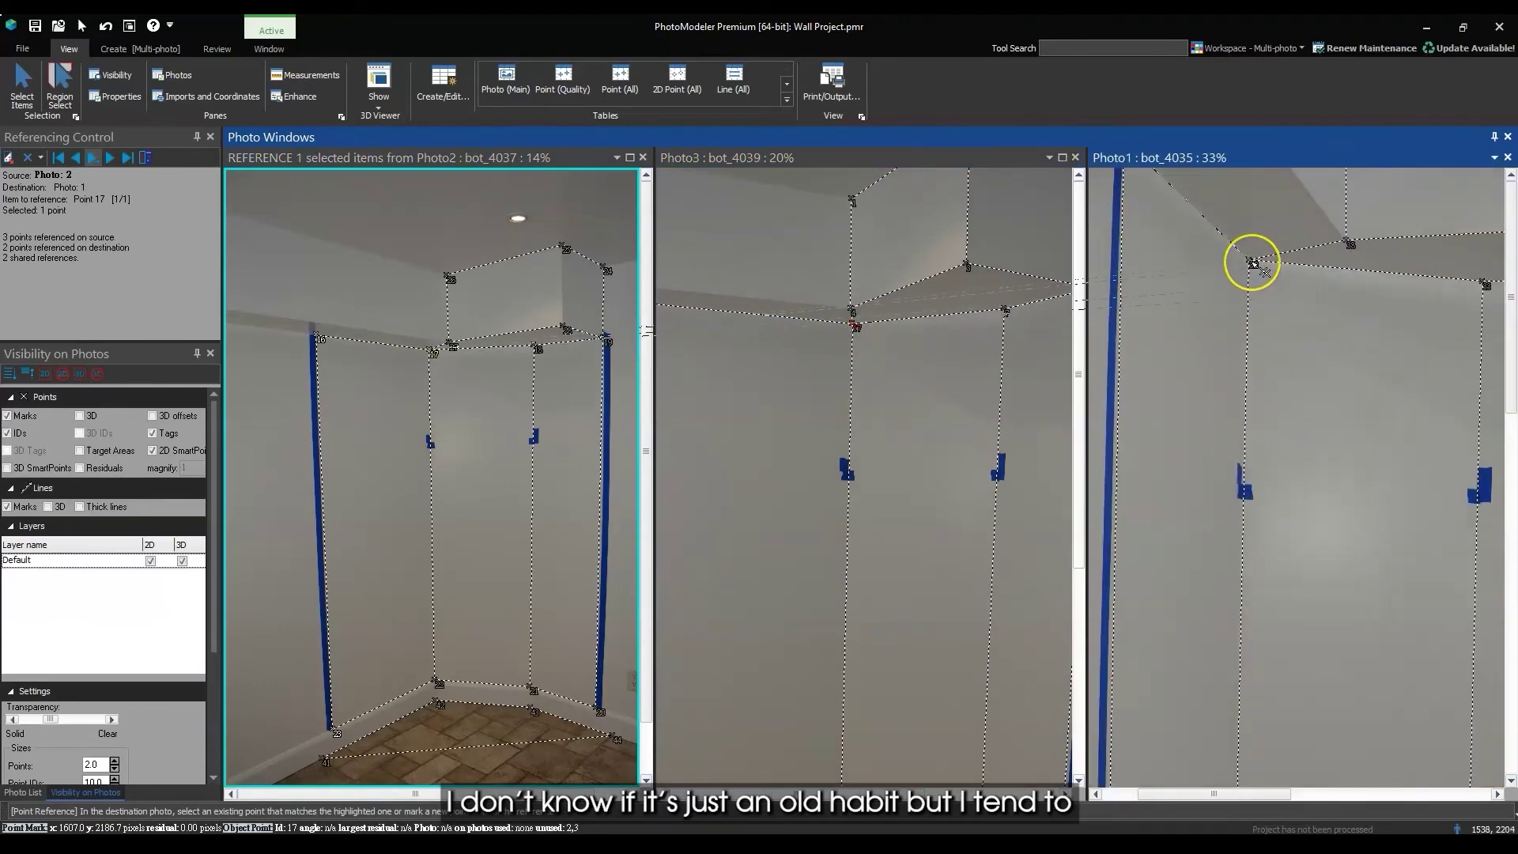
pyautogui.click(1249, 261)
pyautogui.scroll(-2, 1238, 341)
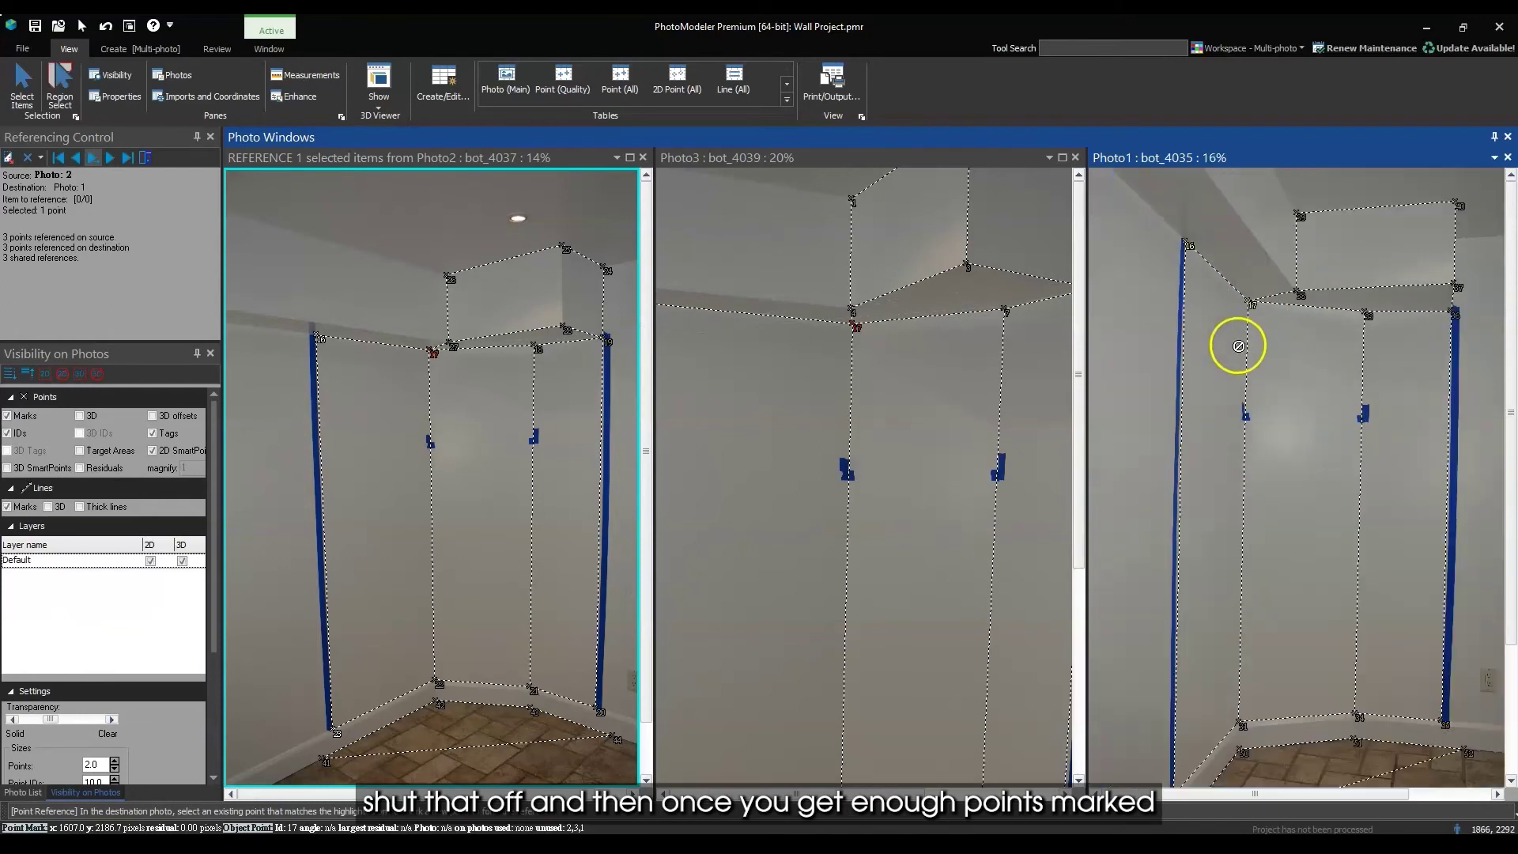
pyautogui.click(535, 348)
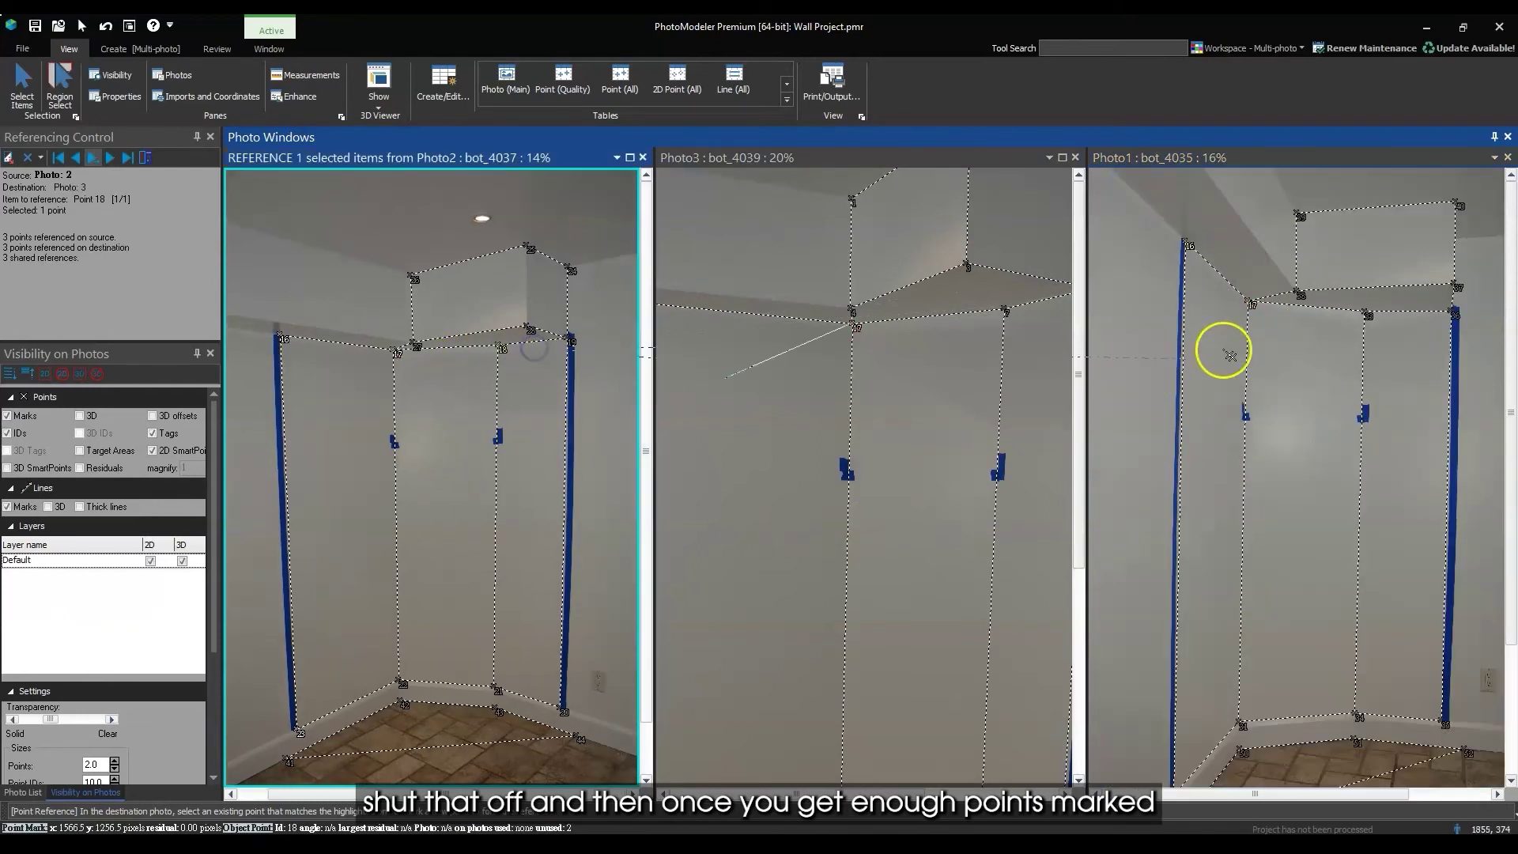
pyautogui.click(1004, 310)
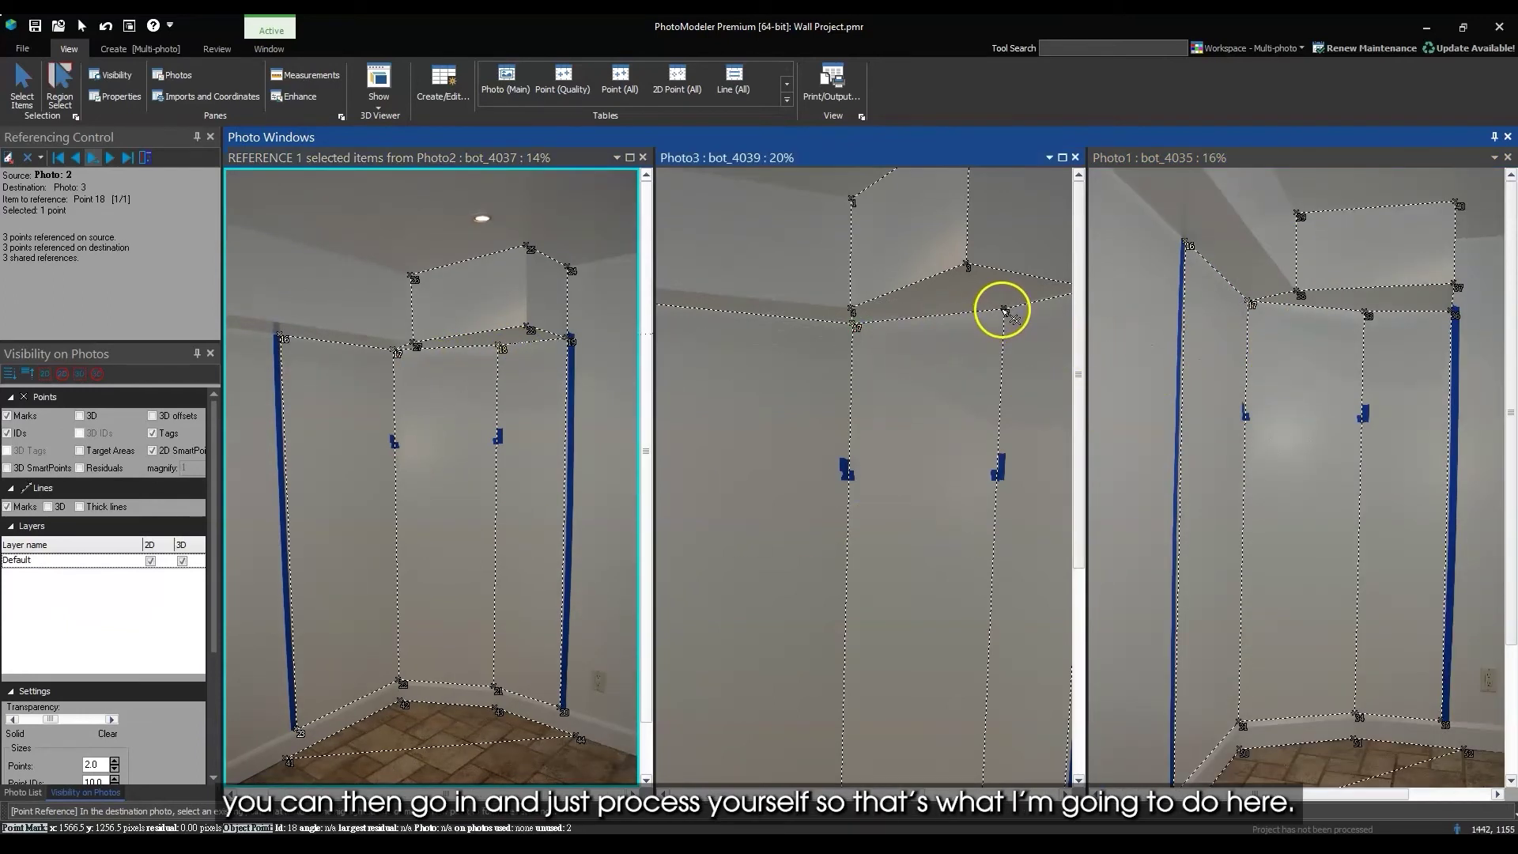
pyautogui.click(1368, 315)
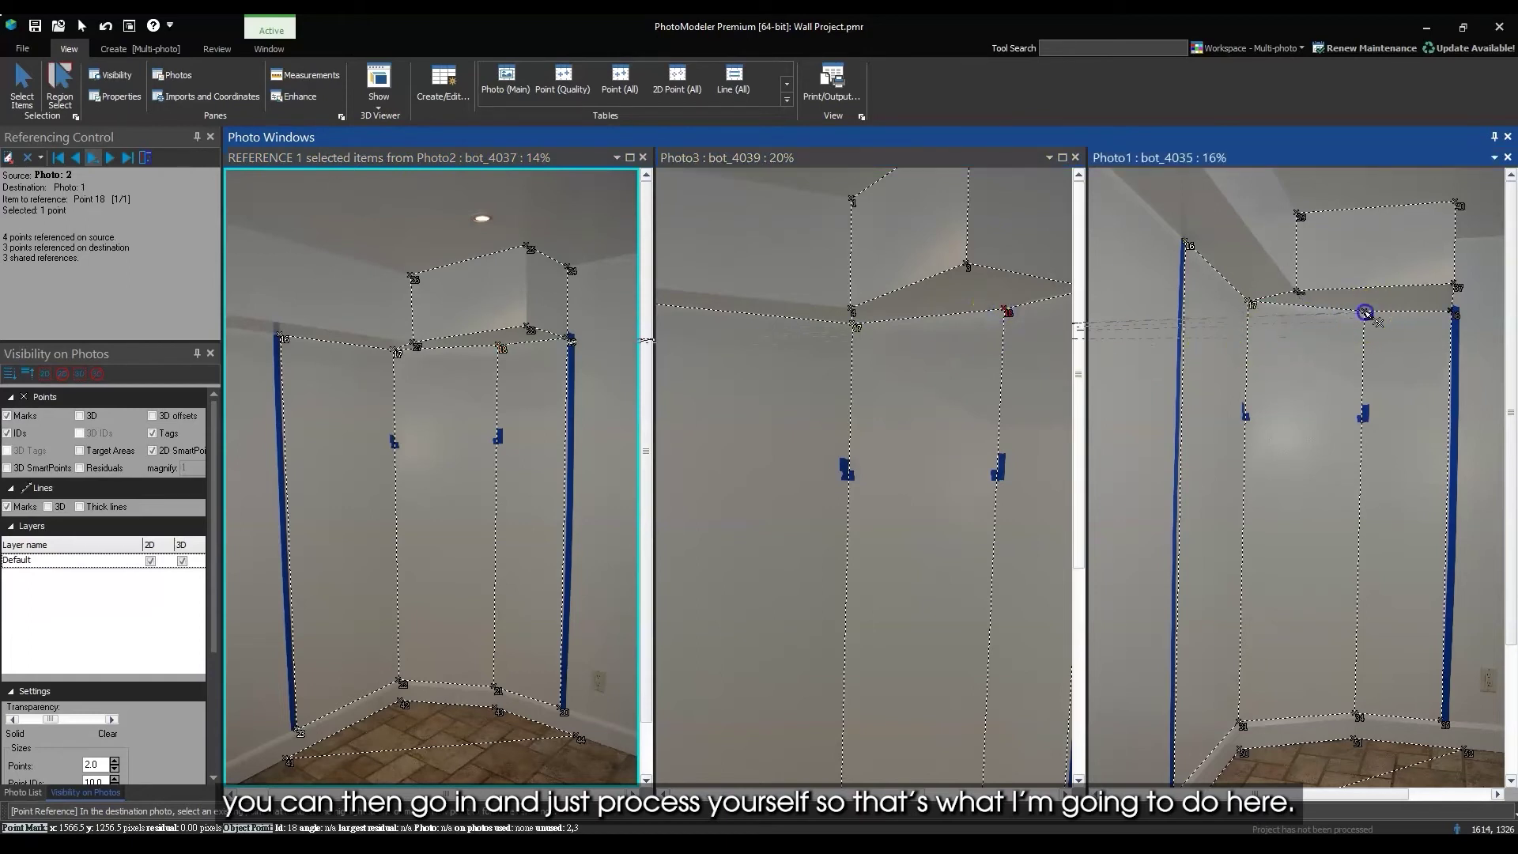
# Step: Reference point 19 from Photo2 at its matching spots in Photo1 and Photo3
pyautogui.click(570, 341)
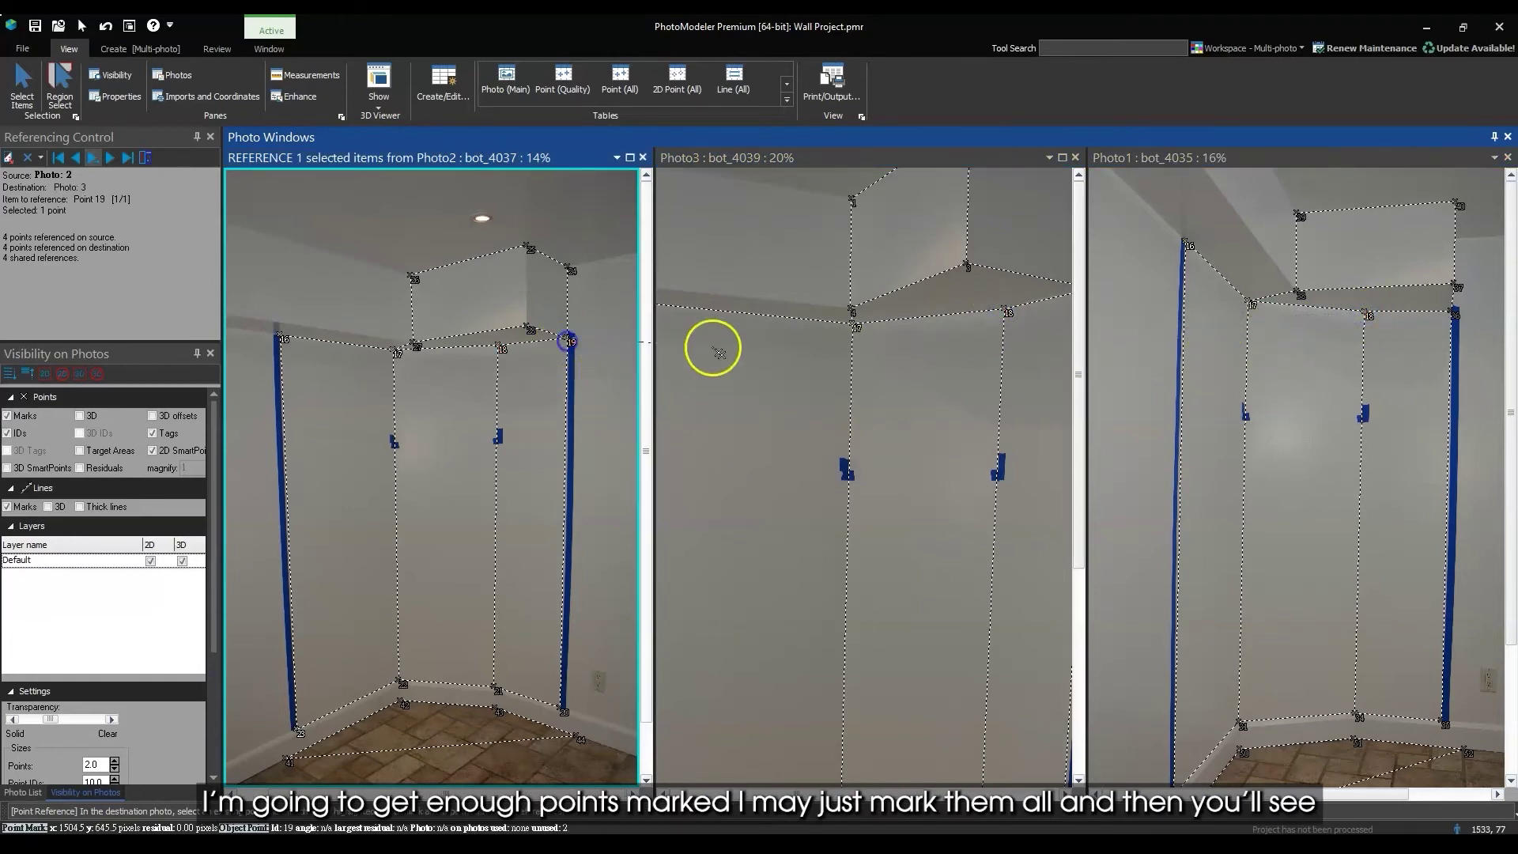
pyautogui.click(1454, 314)
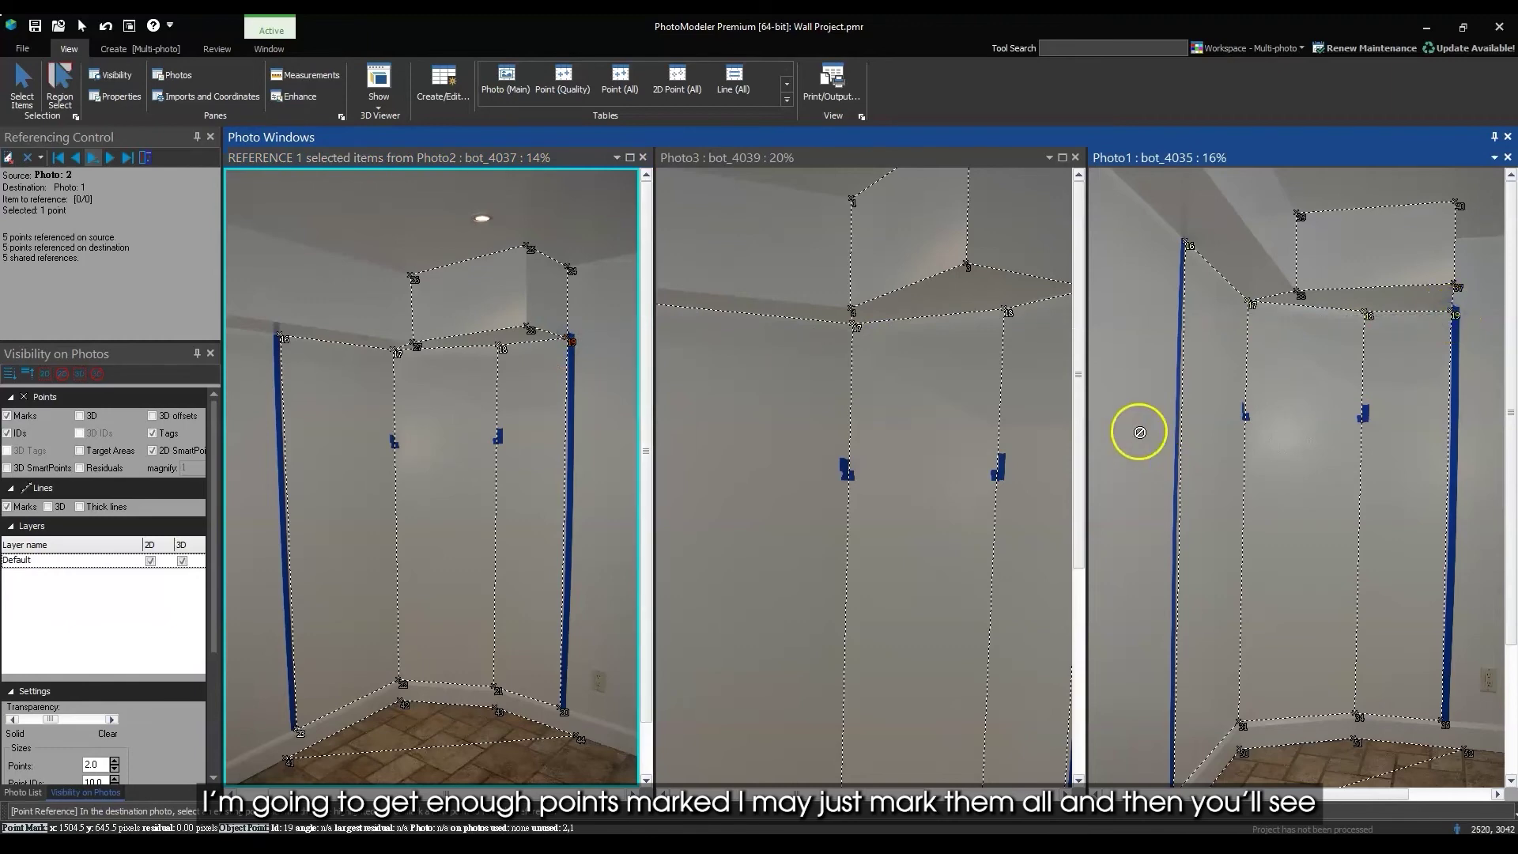
pyautogui.scroll(-3, 383, 440)
pyautogui.scroll(-2, 949, 398)
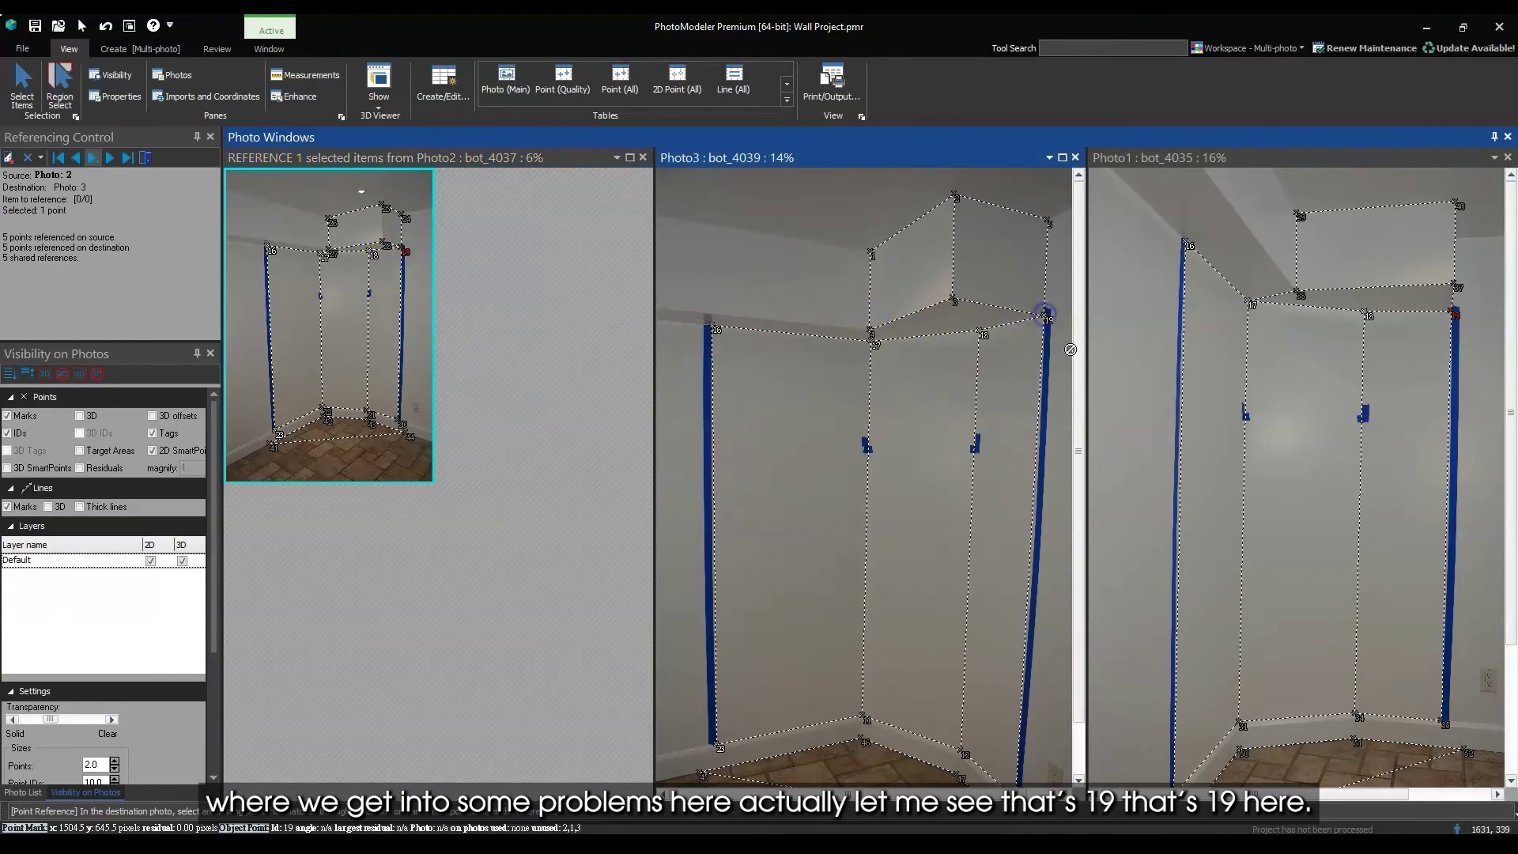
pyautogui.click(1046, 316)
# Step: Reference points 26 and 25 at their matching spots in Photo3 and Photo1
pyautogui.scroll(3, 332, 190)
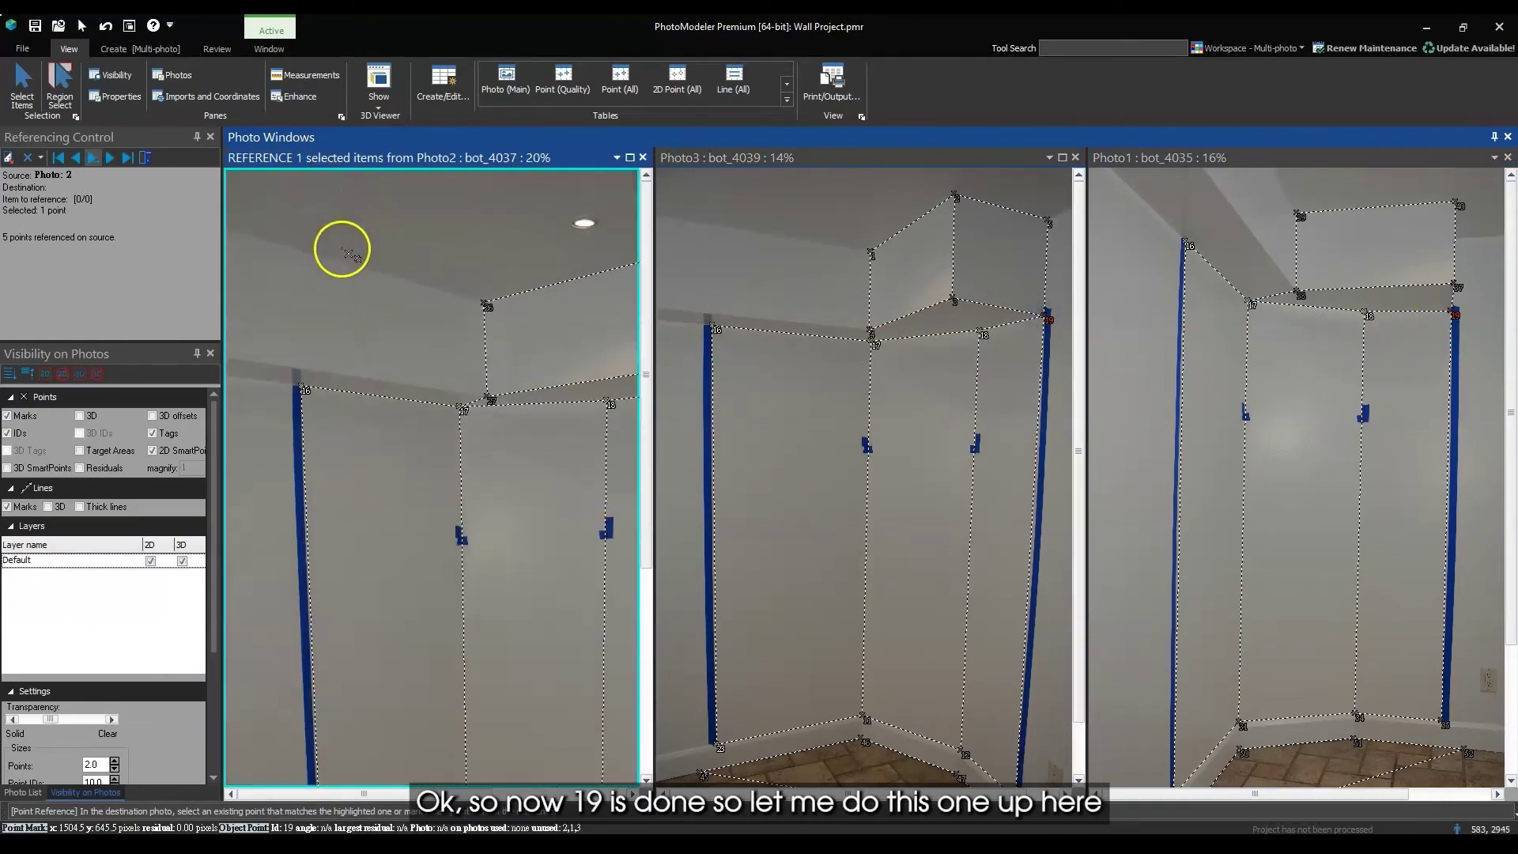
pyautogui.scroll(5, 508, 292)
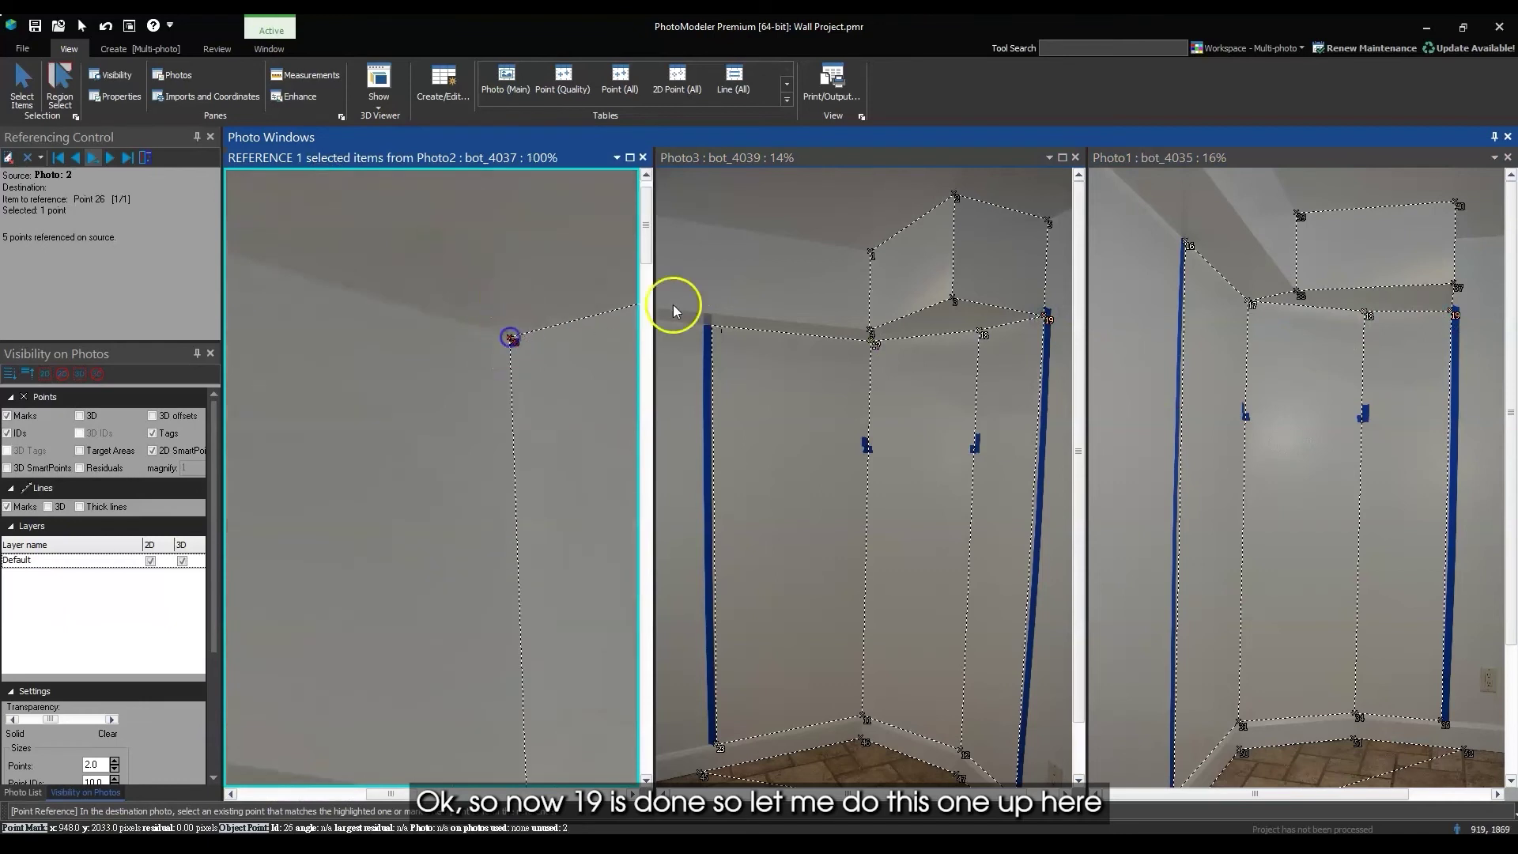
pyautogui.click(872, 253)
pyautogui.click(1298, 214)
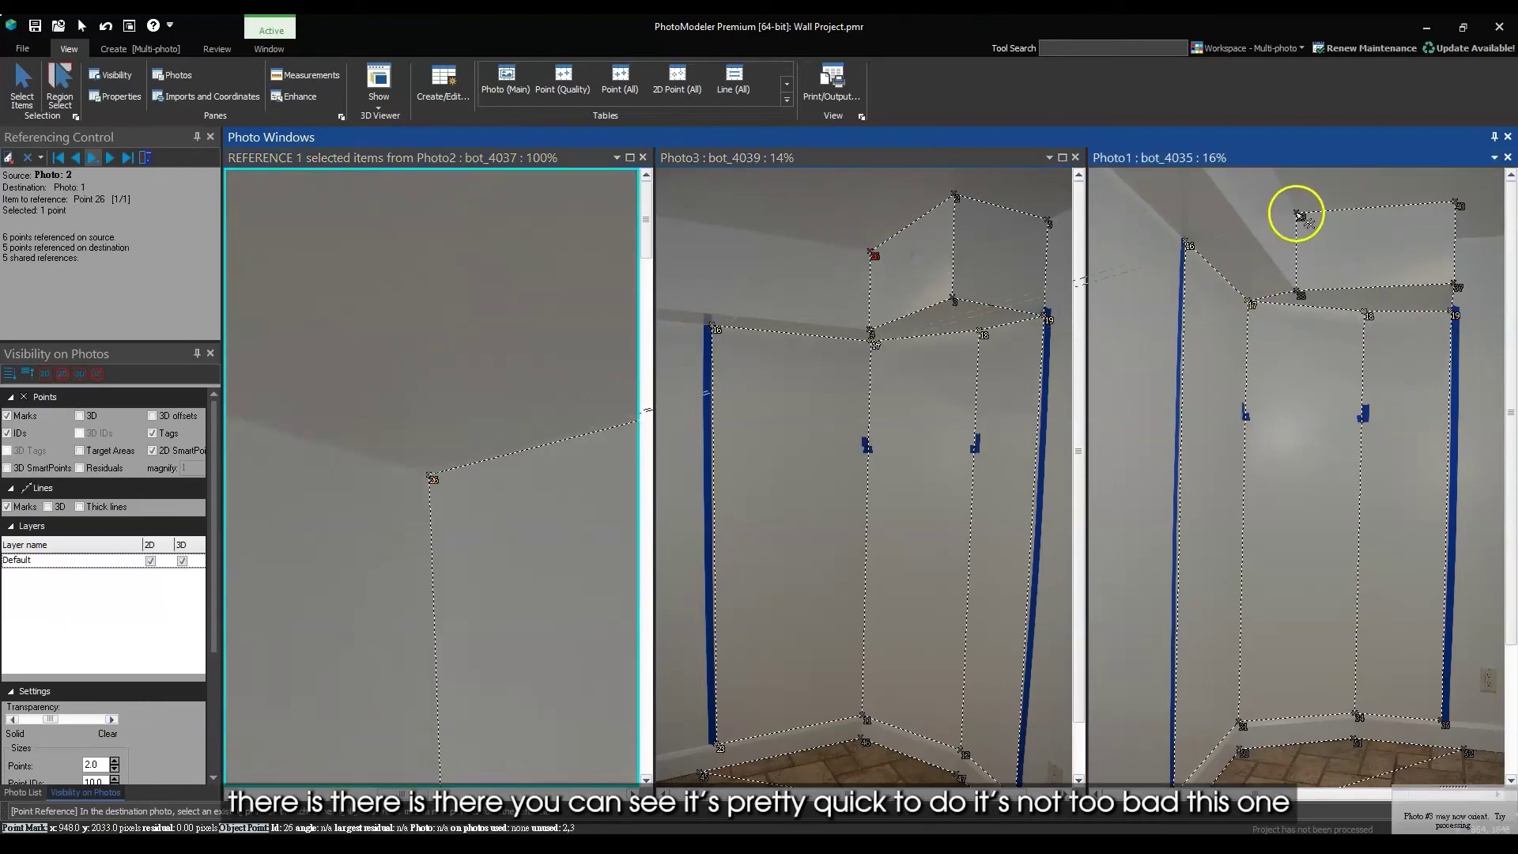
pyautogui.scroll(-5, 412, 419)
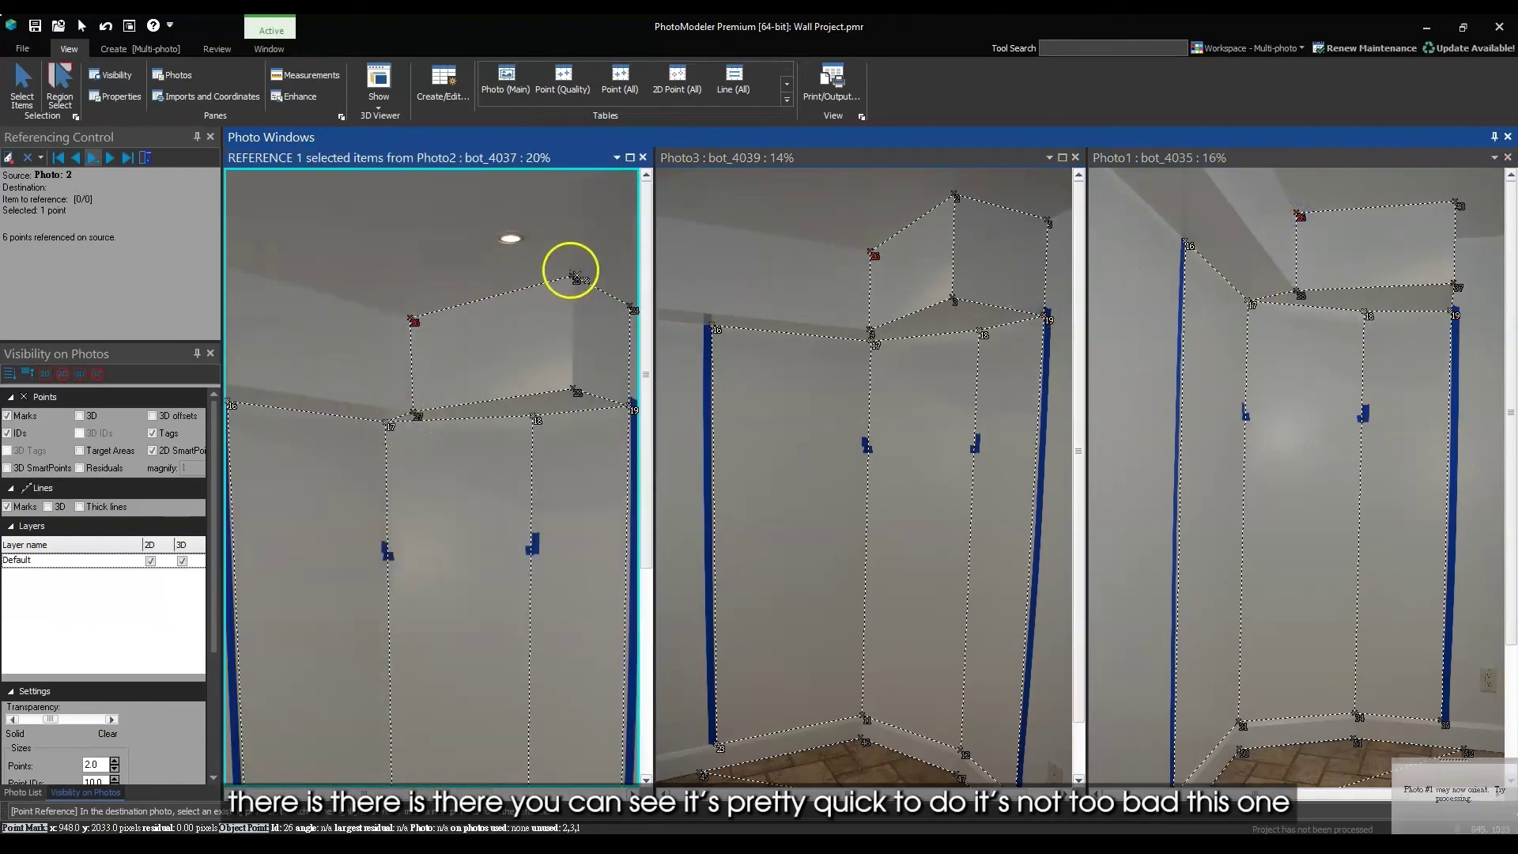
pyautogui.click(573, 277)
pyautogui.click(957, 196)
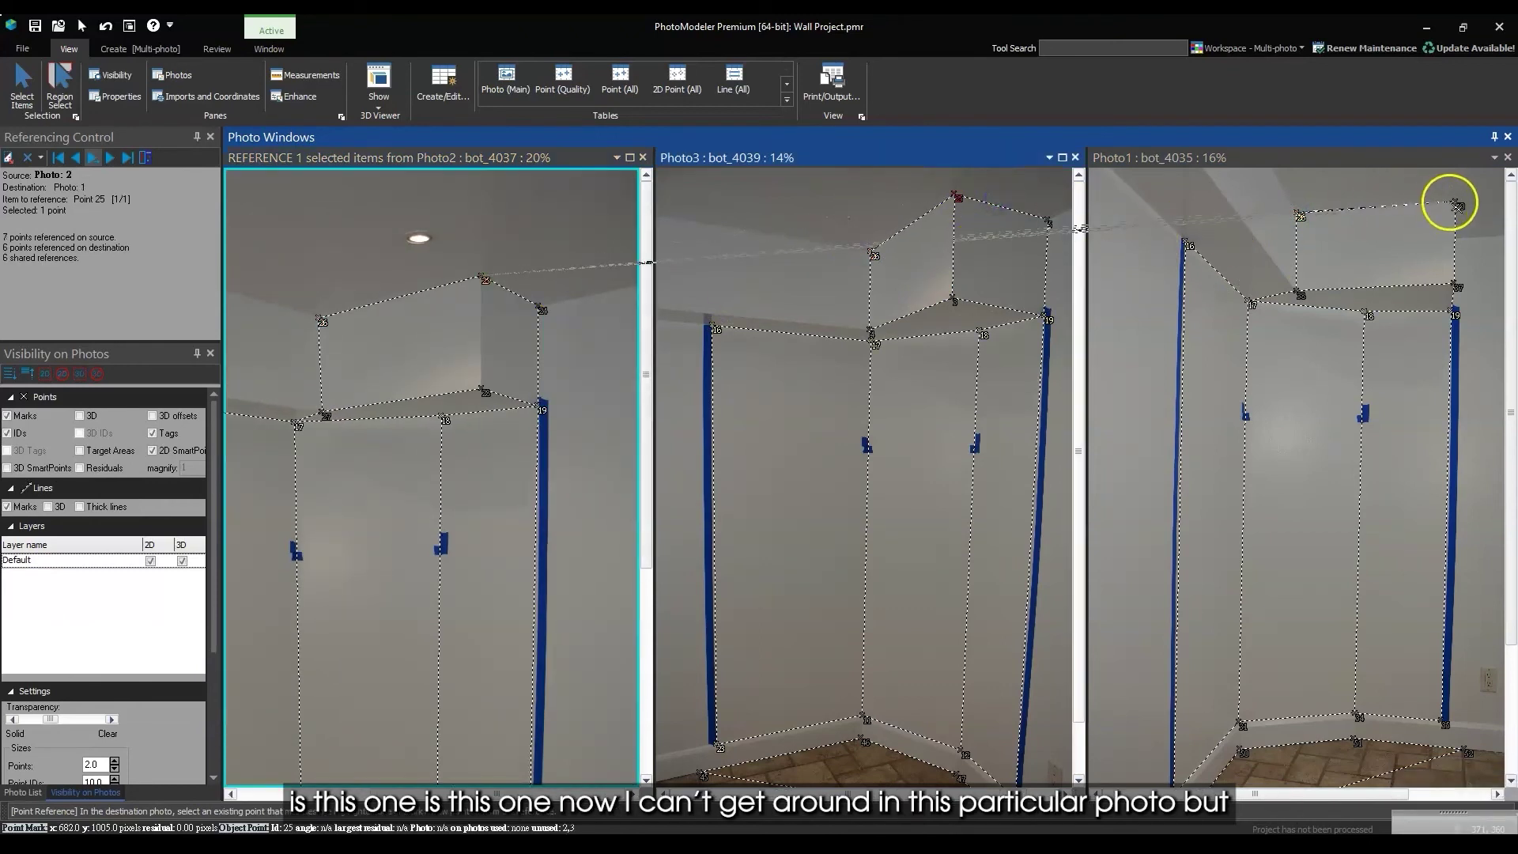
pyautogui.click(1466, 255)
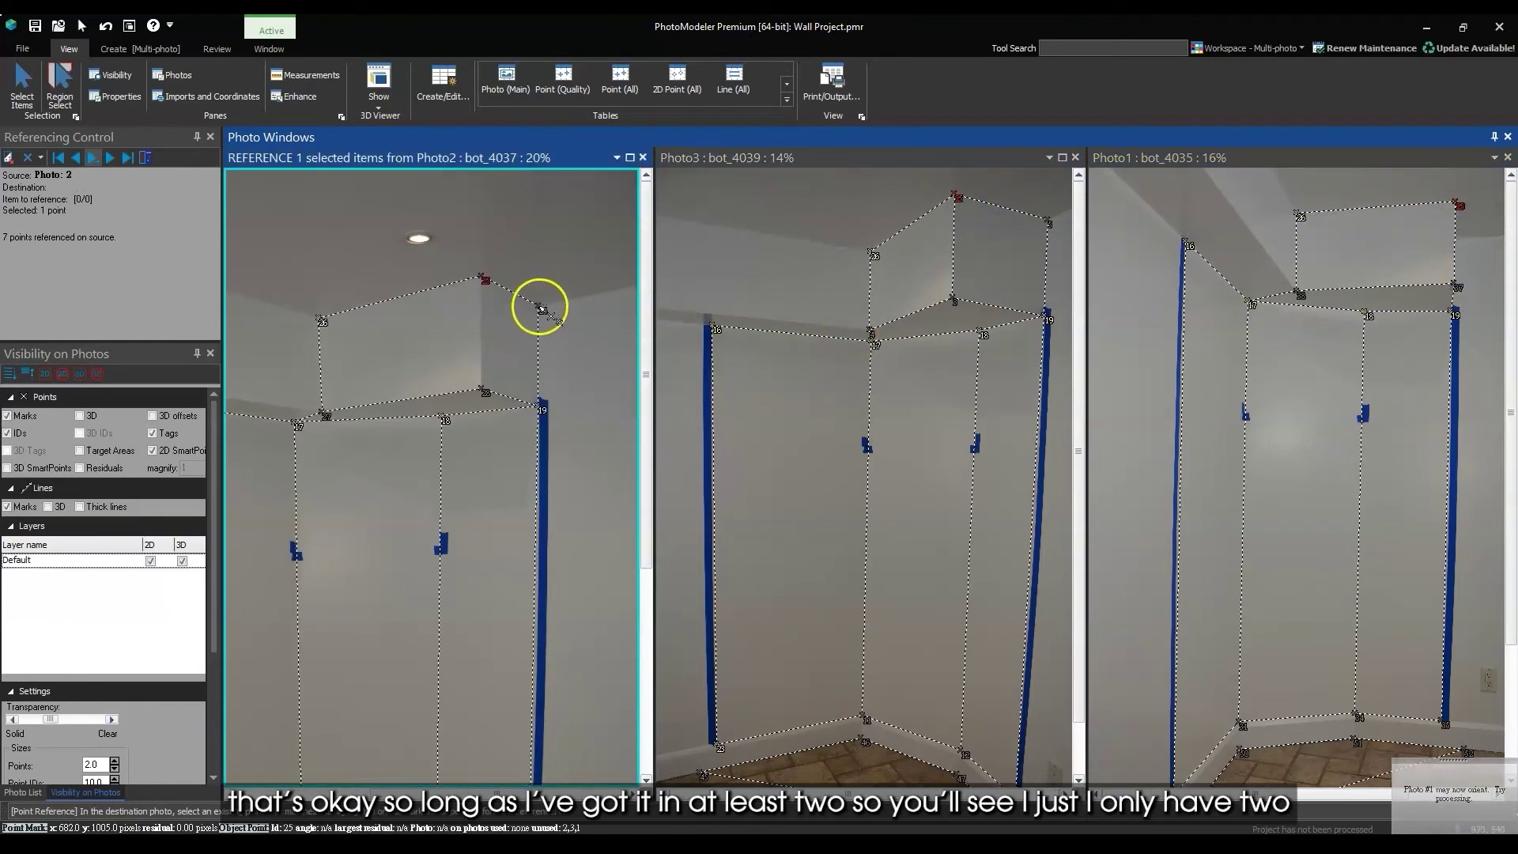
# Step: Pick point 24 in Photo2 and match it in Photo3
pyautogui.moveTo(909, 239); pyautogui.dragTo(1047, 223)
pyautogui.click(542, 407)
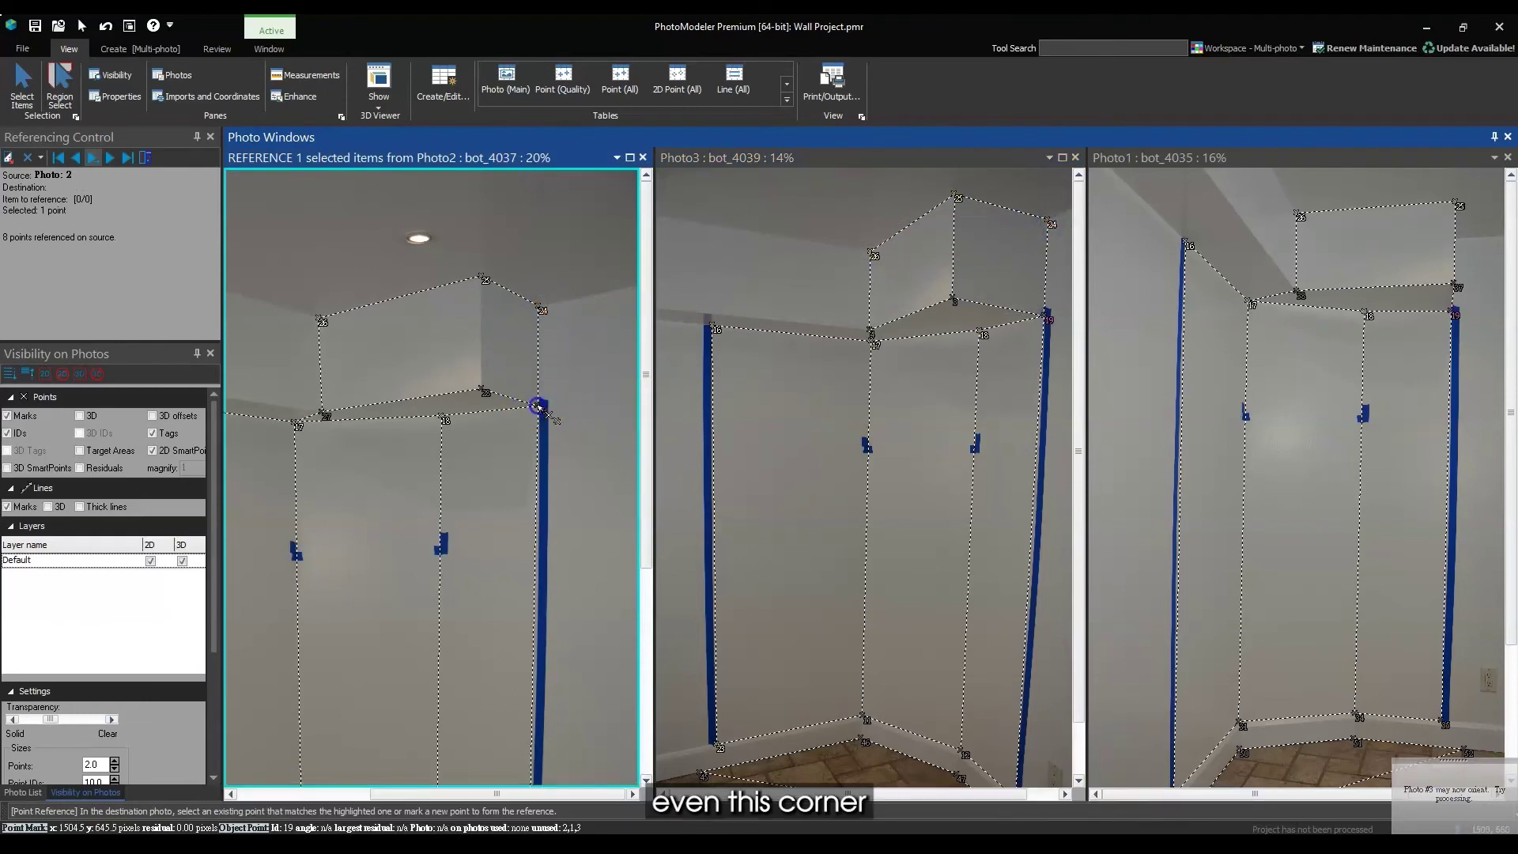
pyautogui.moveTo(537, 407); pyautogui.dragTo(934, 351)
pyautogui.moveTo(1038, 320); pyautogui.dragTo(251, 494)
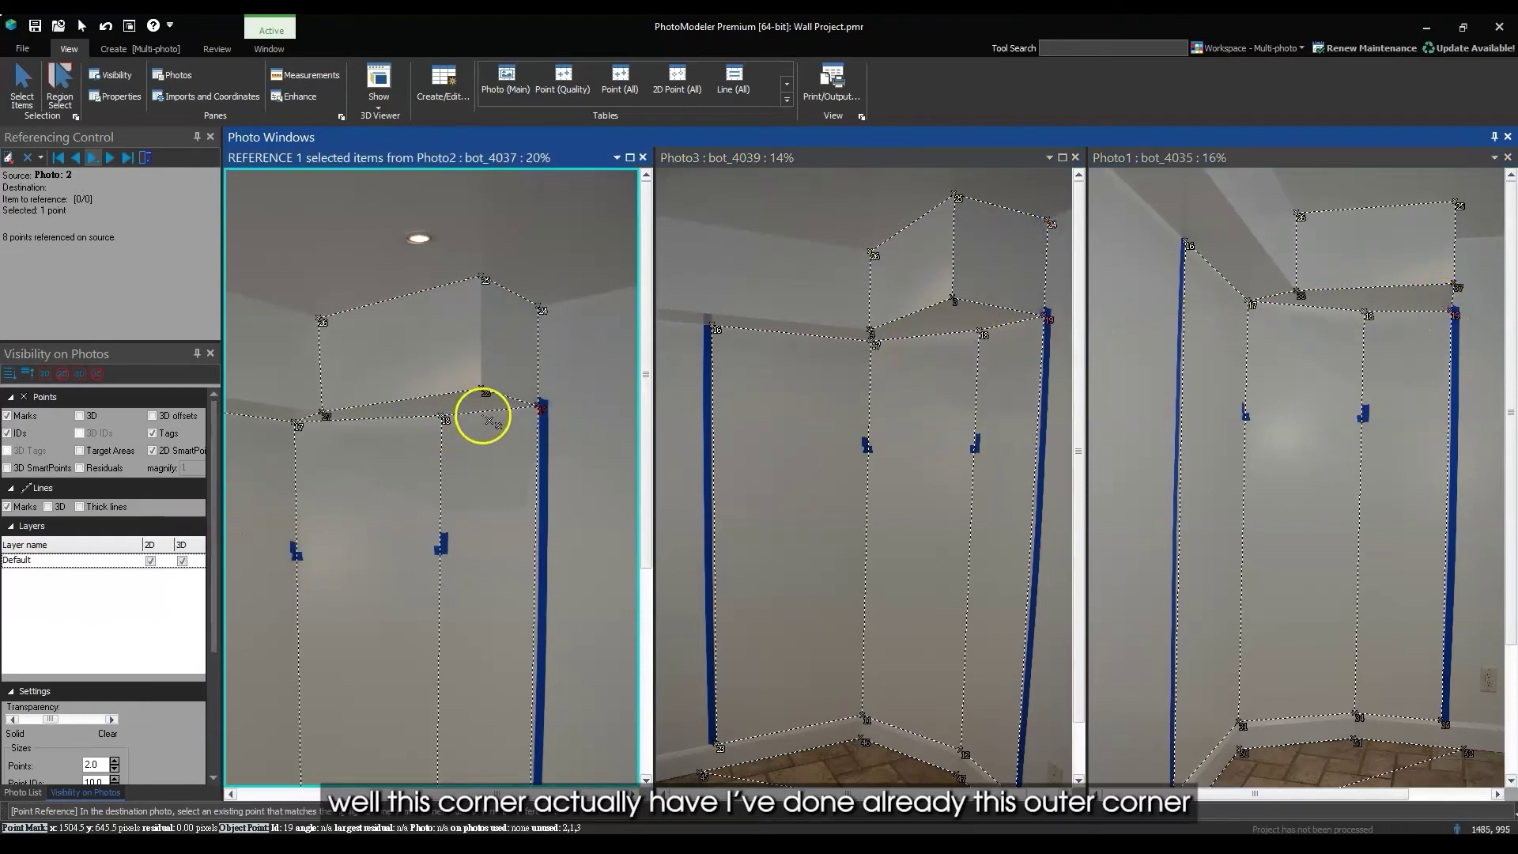
pyautogui.moveTo(488, 419); pyautogui.dragTo(483, 394)
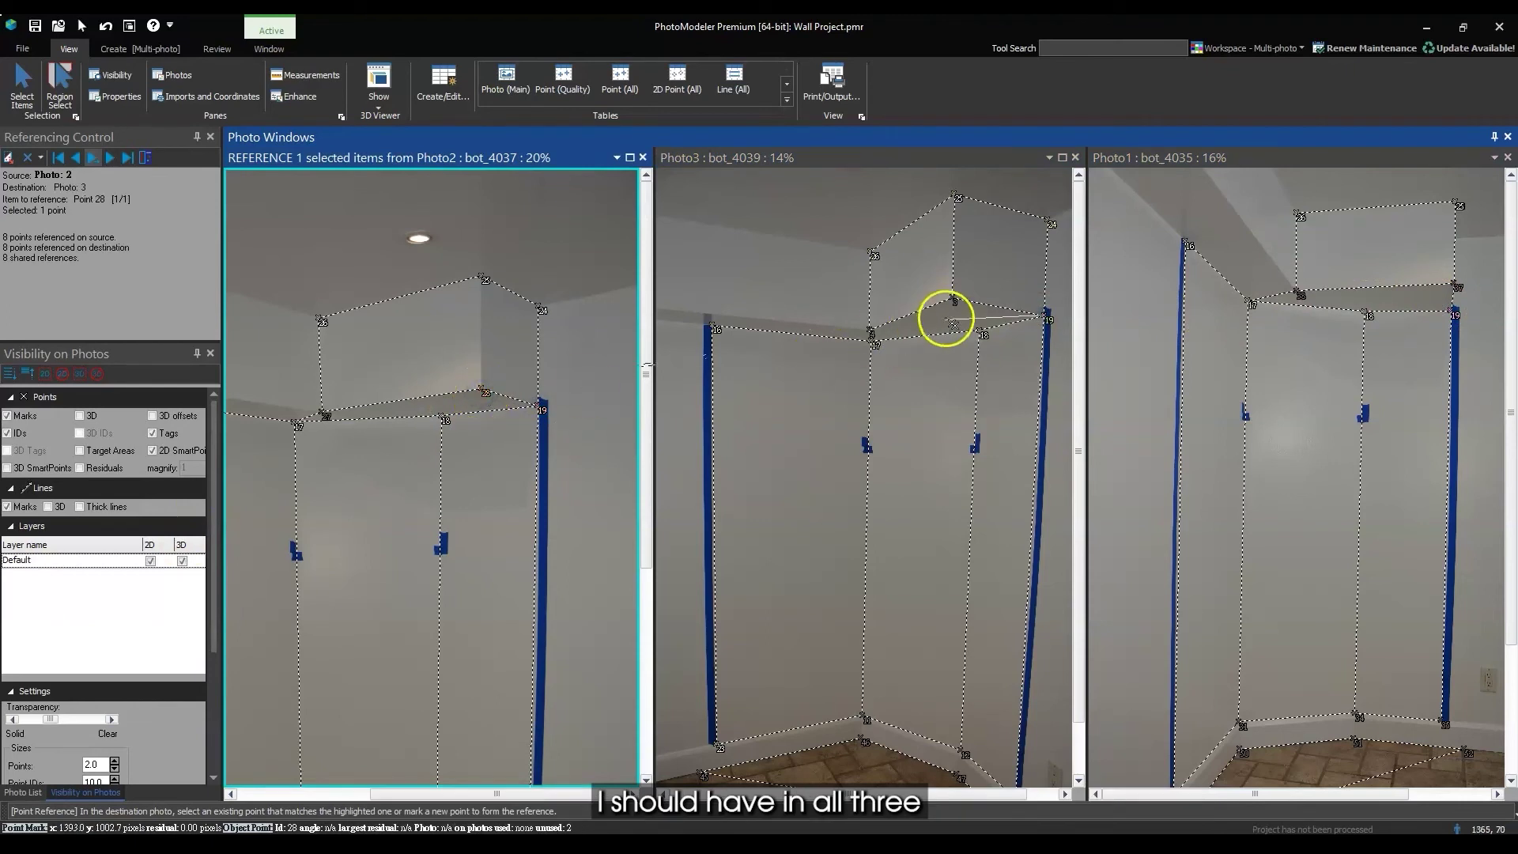
# Step: Match point 28 in Photo3 and Photo1, then reference ceiling corner point 27 in Photo3
pyautogui.click(952, 297)
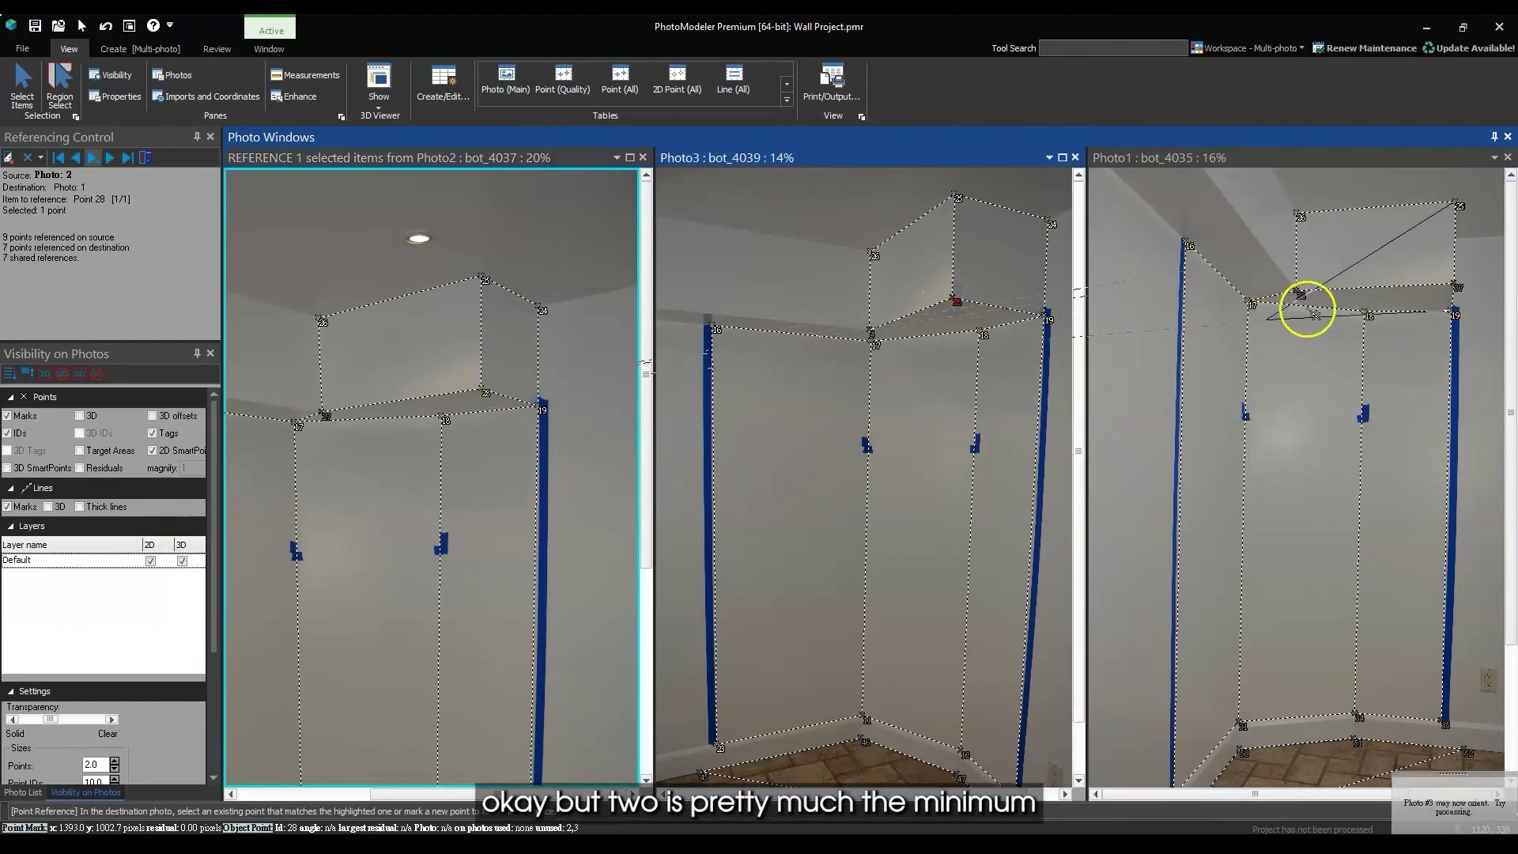
pyautogui.click(1457, 282)
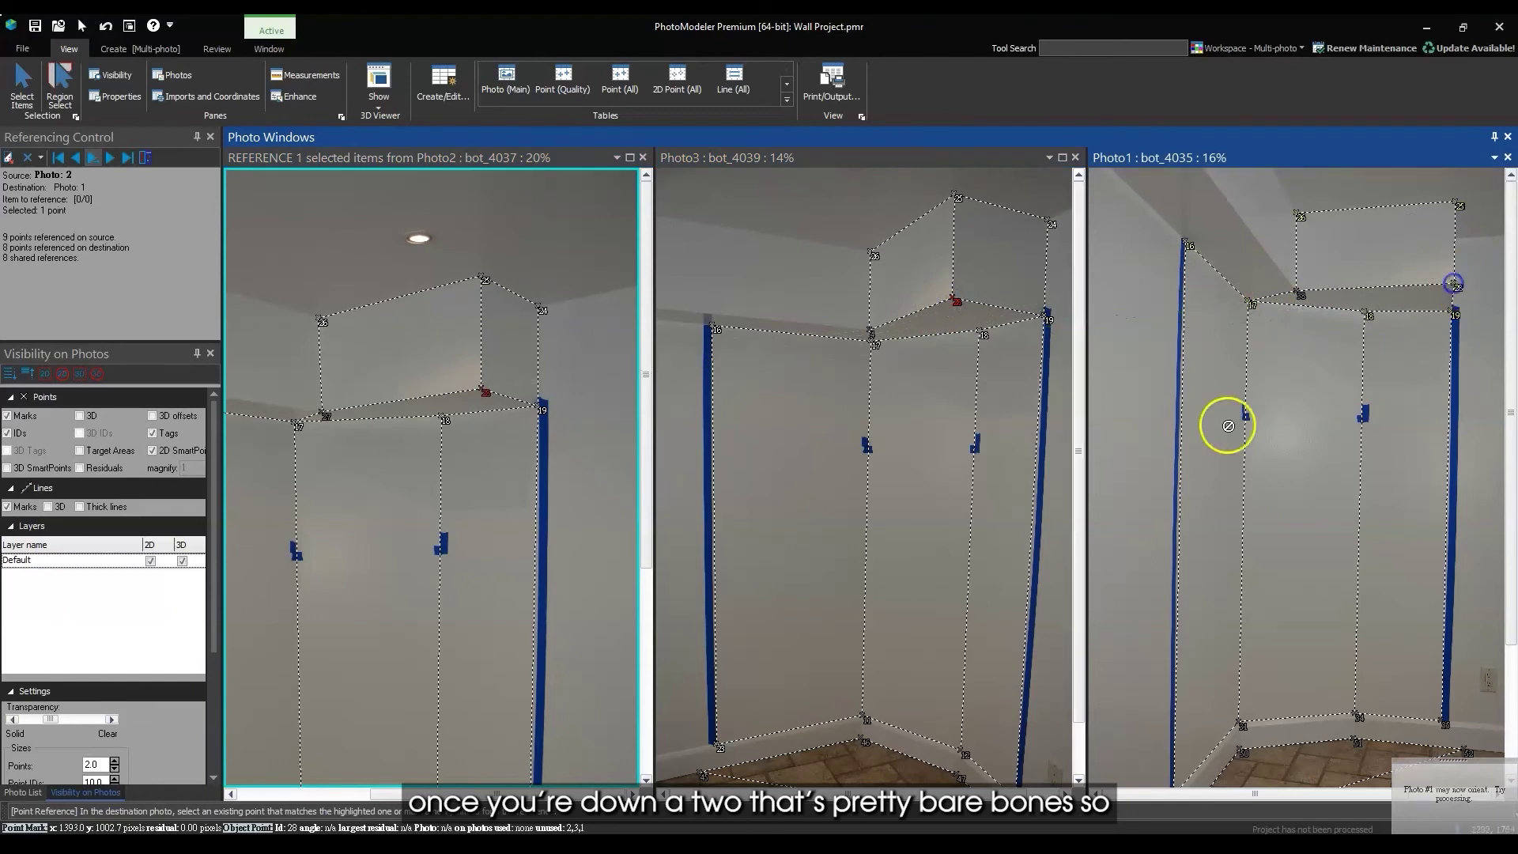
pyautogui.click(324, 413)
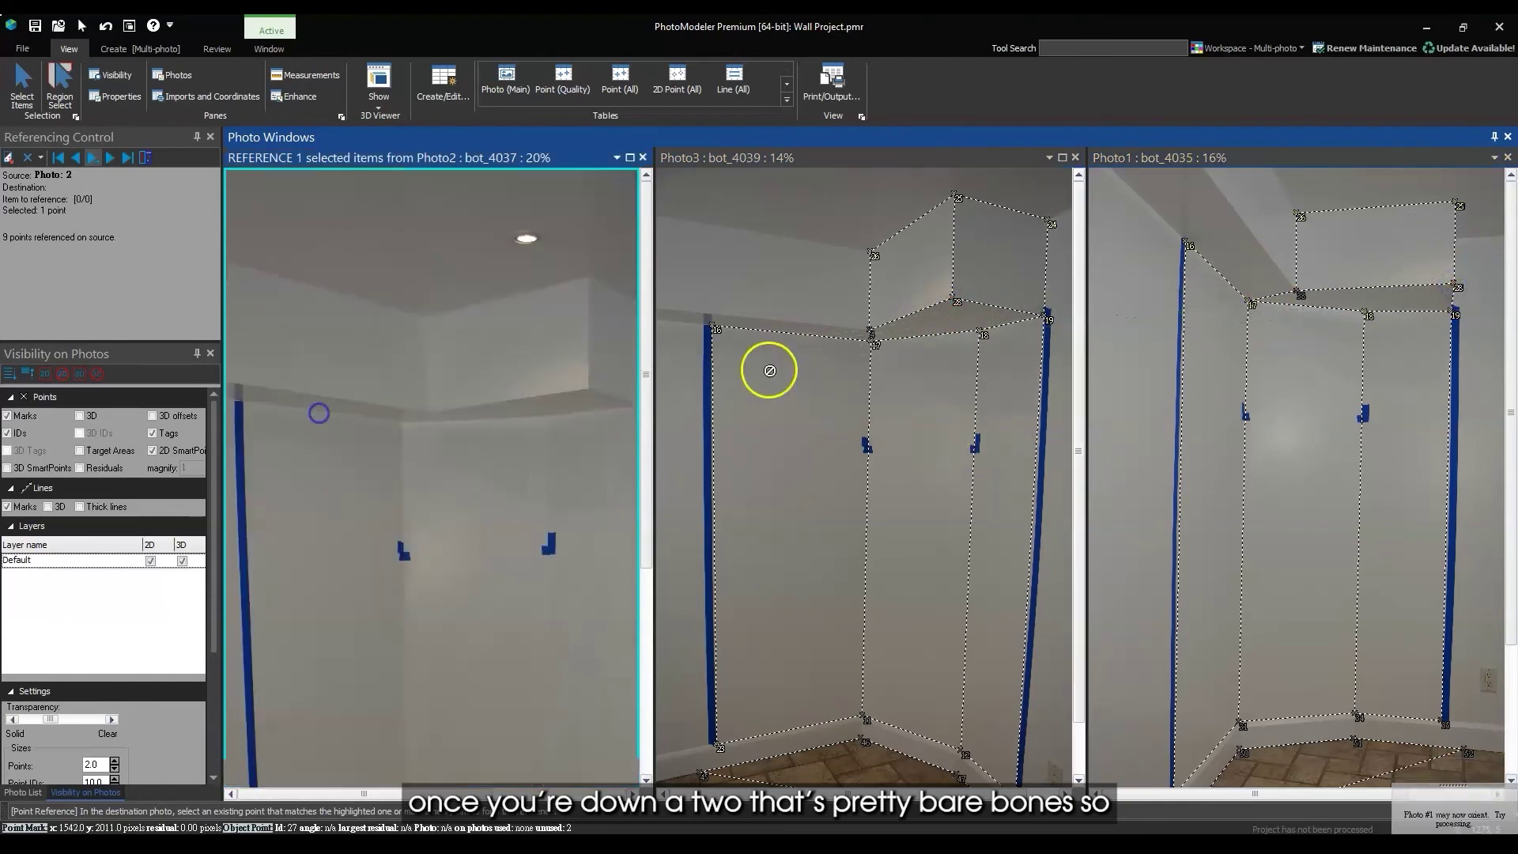
pyautogui.click(873, 330)
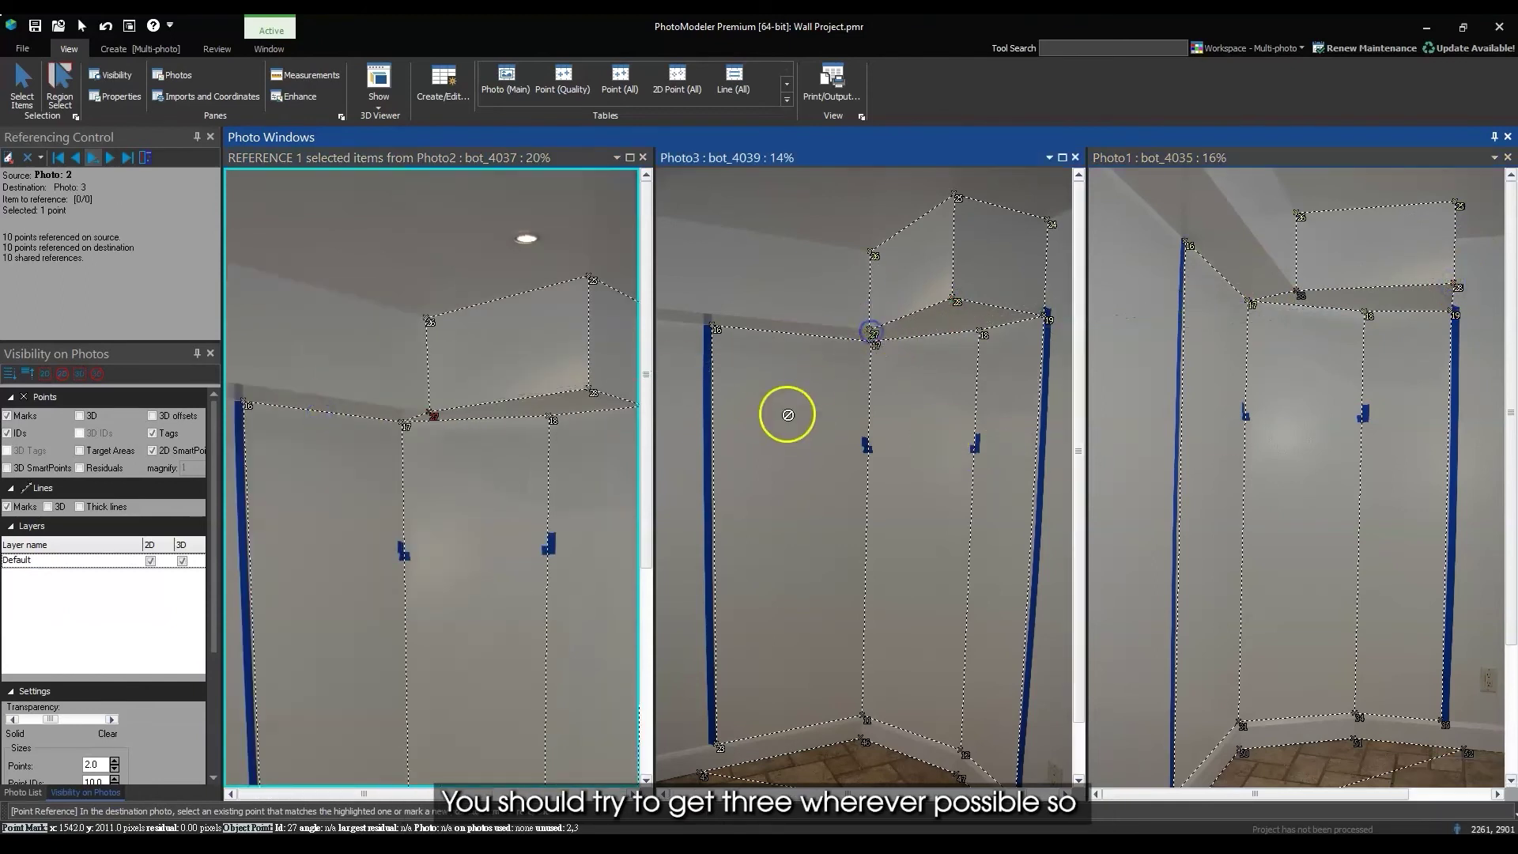
# Step: Reference baseboard point 22 at its matching spots in Photo3 and Photo1
pyautogui.scroll(-2, 948, 442)
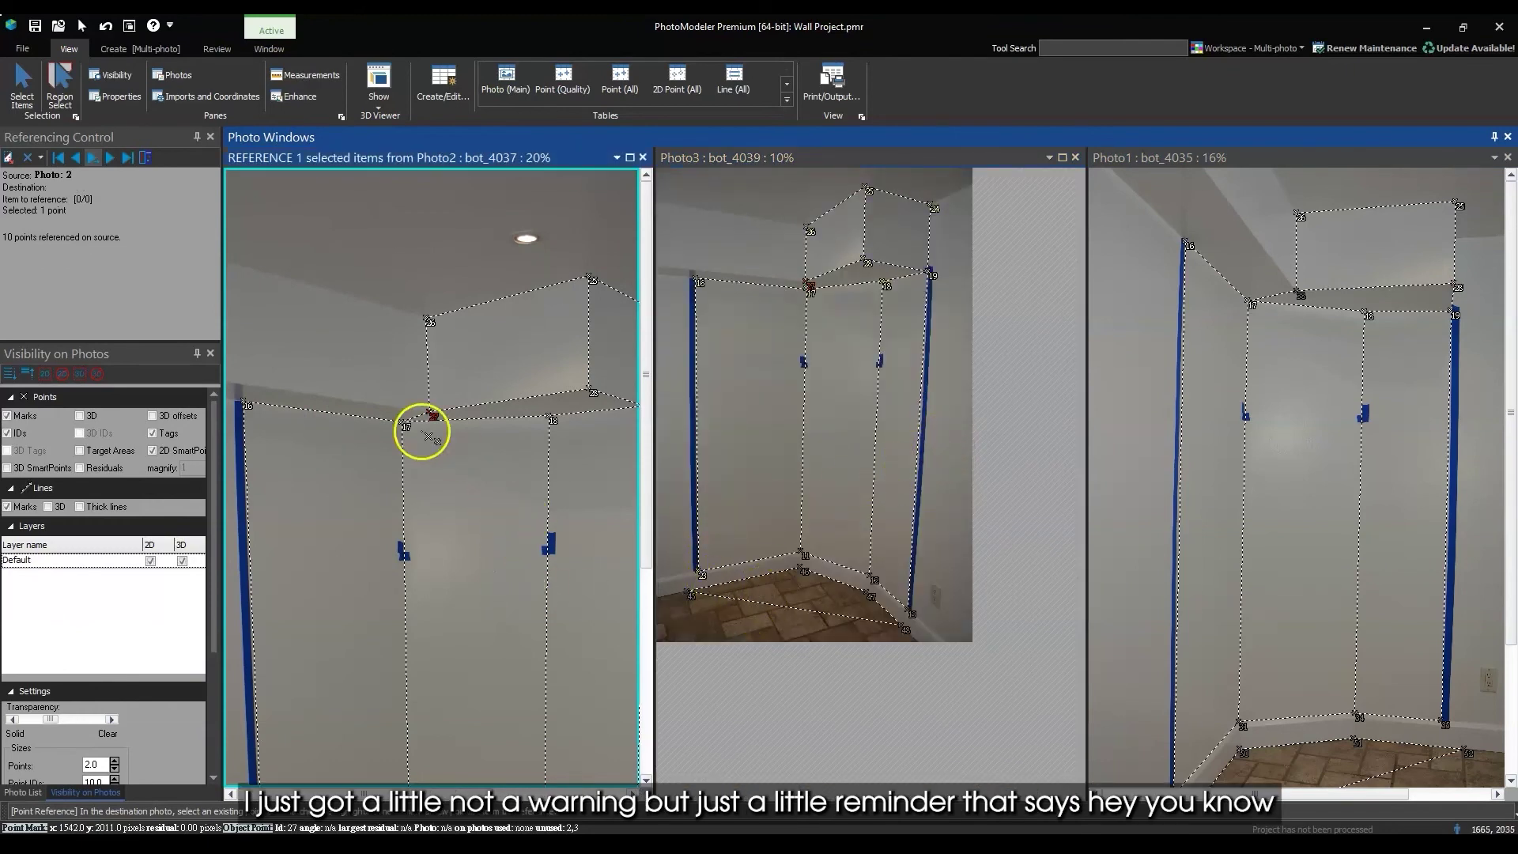
pyautogui.scroll(-1, 557, 426)
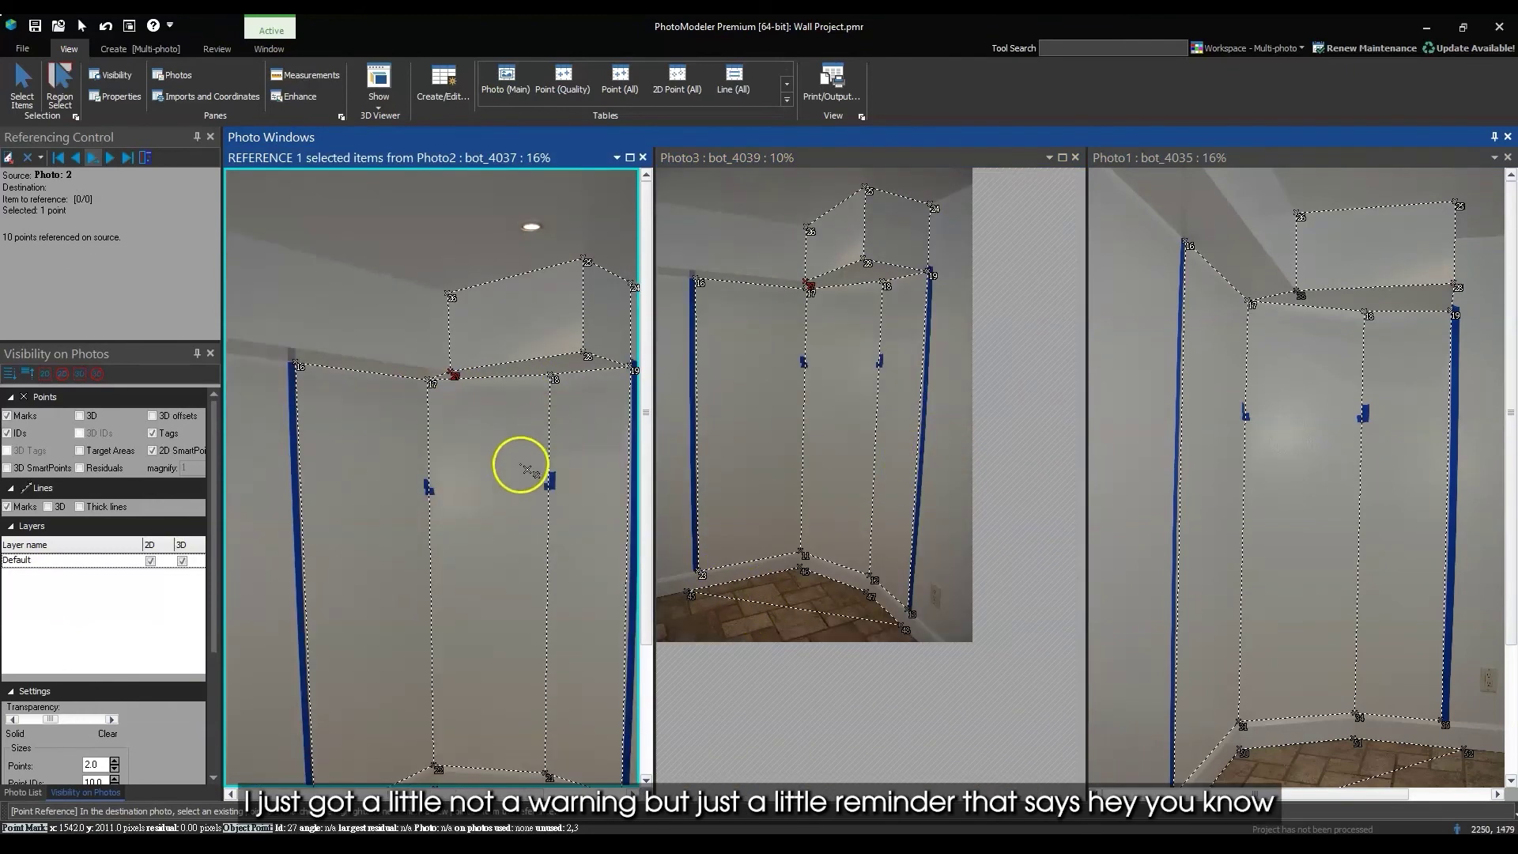
pyautogui.scroll(-1, 527, 471)
pyautogui.scroll(4, 462, 723)
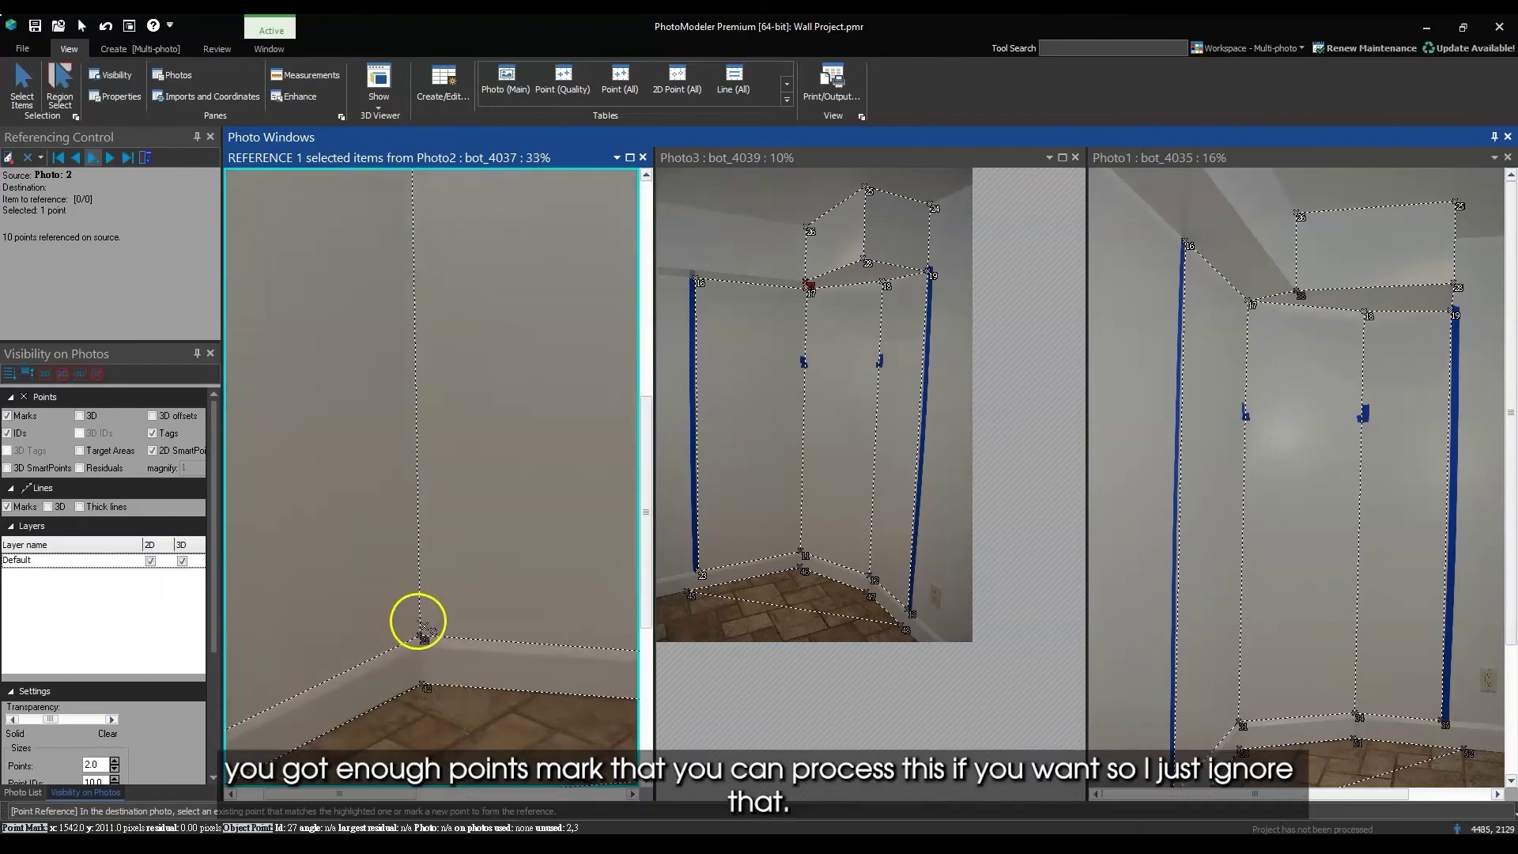
pyautogui.click(806, 555)
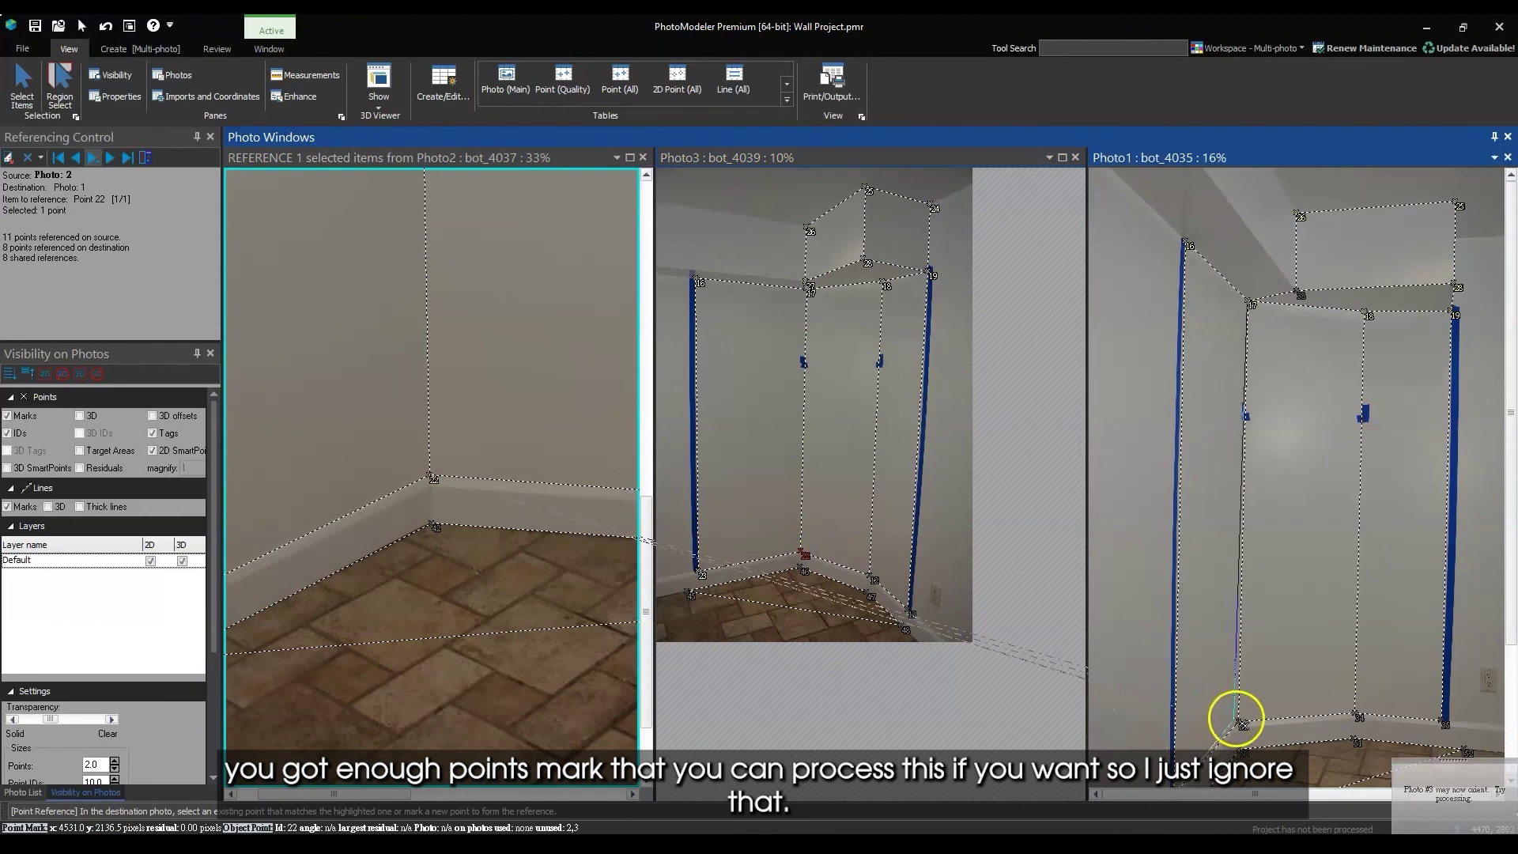
pyautogui.click(1242, 721)
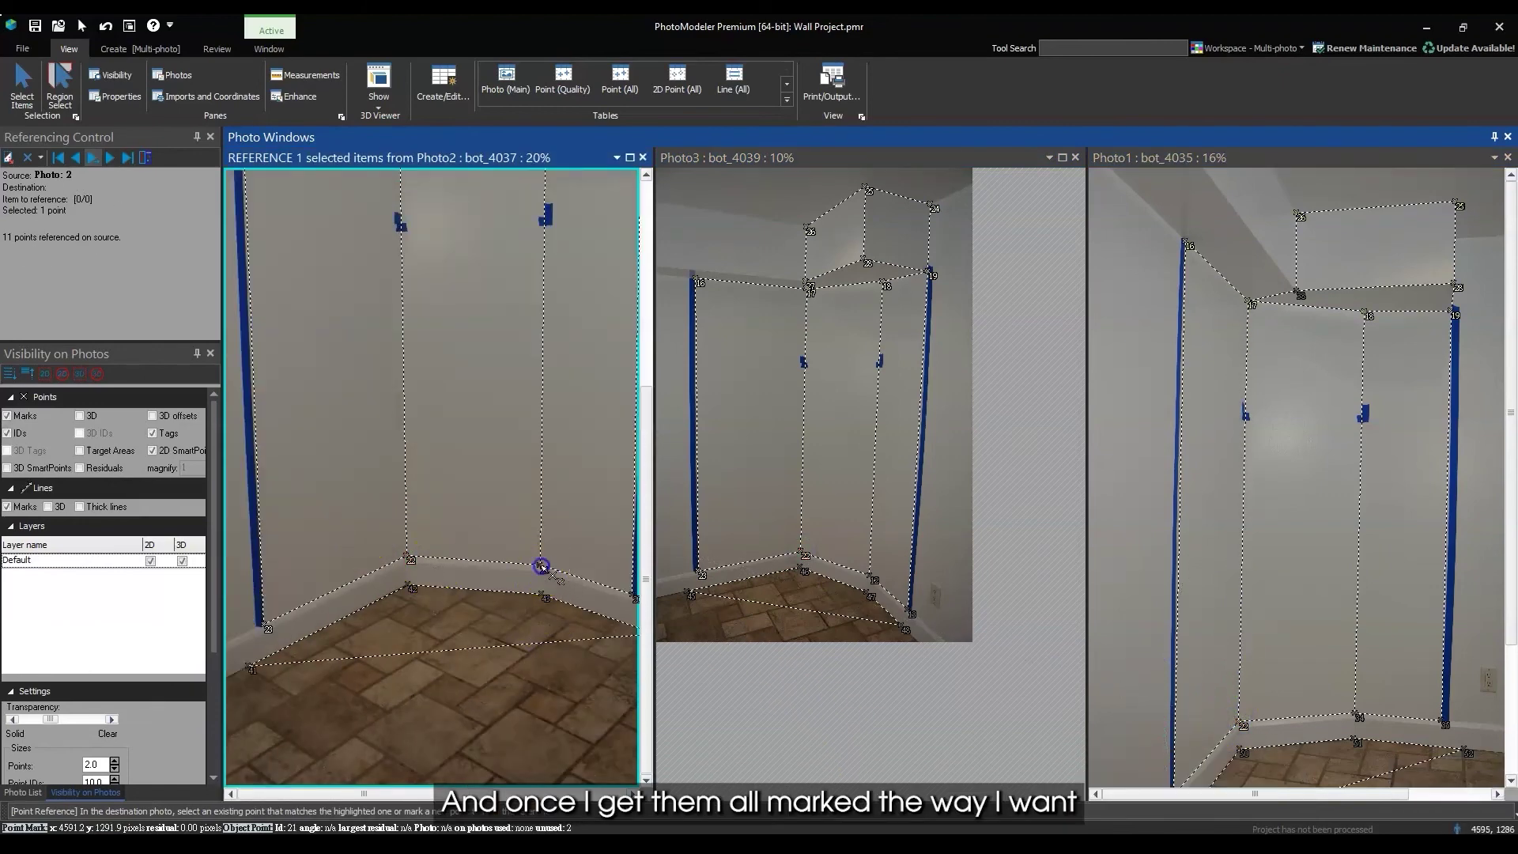
# Step: Reference baseboard points 21 and 20 from Photo2 in Photo3, and point 21 in Photo1
pyautogui.click(541, 566)
pyautogui.click(874, 580)
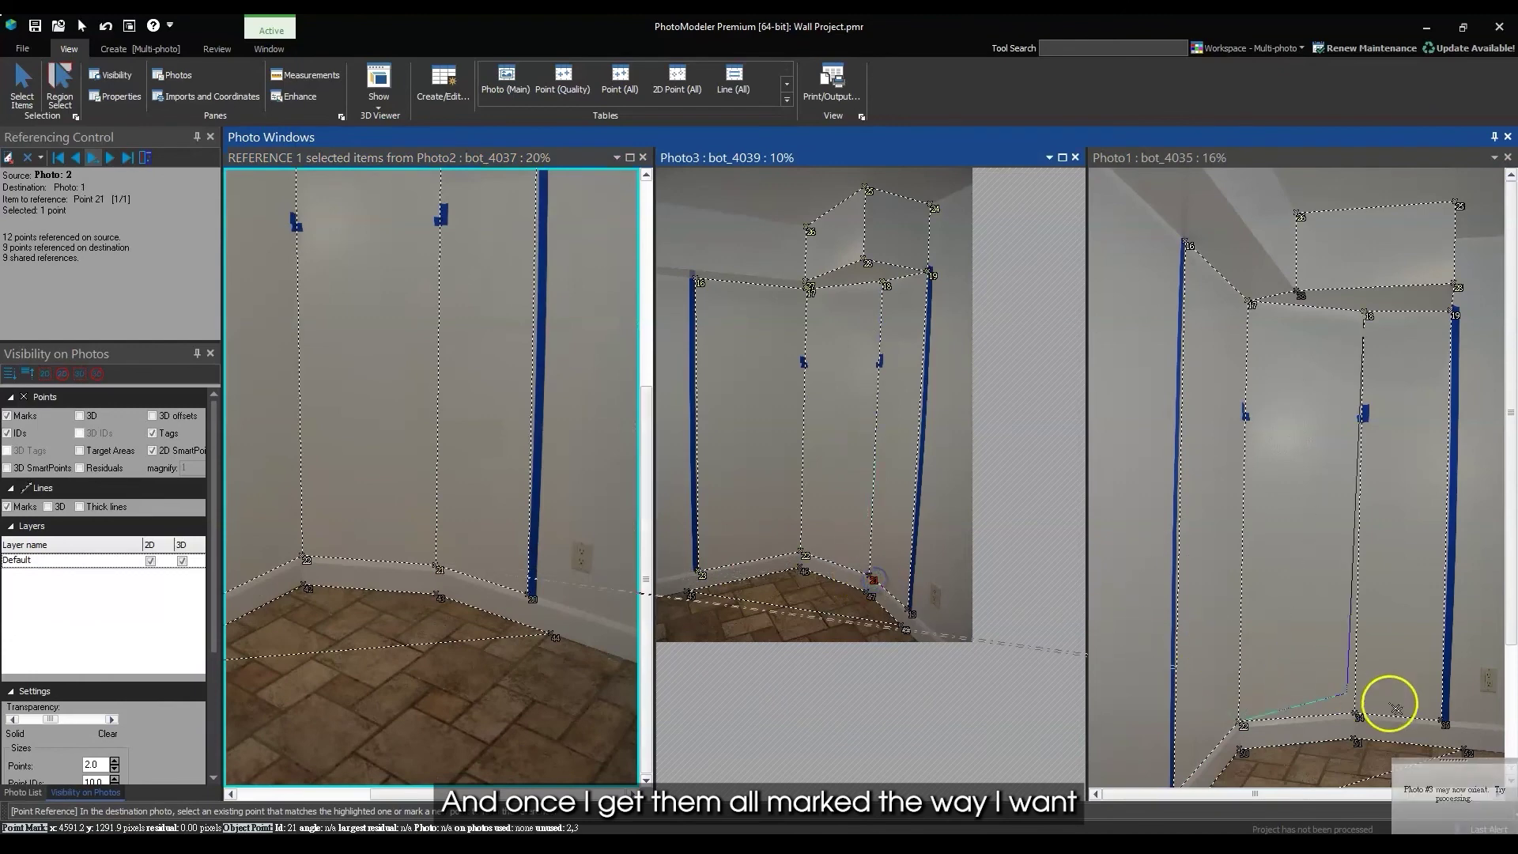
pyautogui.click(1354, 713)
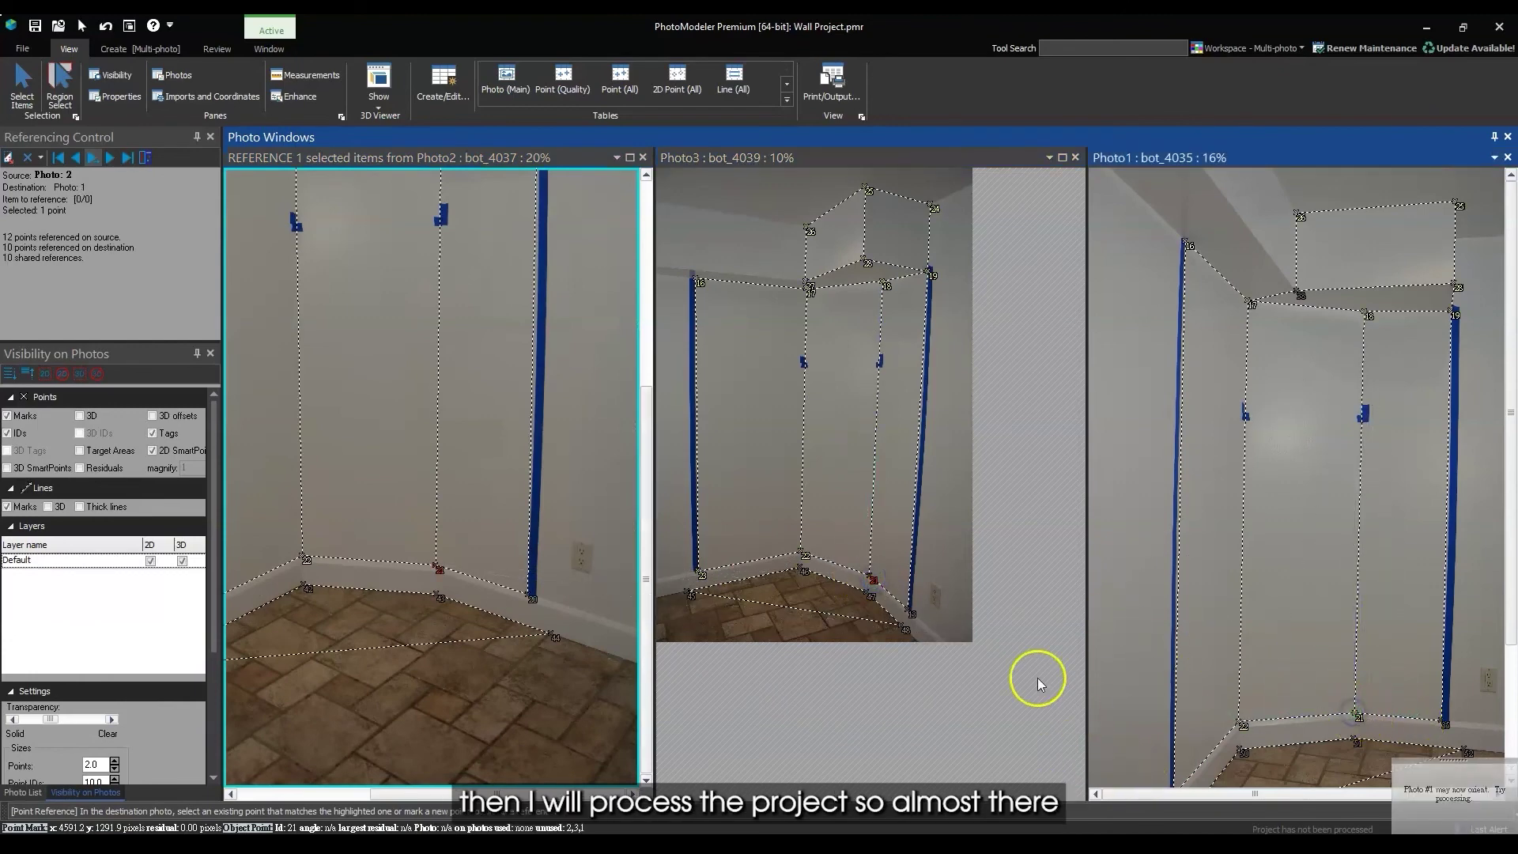
pyautogui.click(473, 567)
pyautogui.click(548, 631)
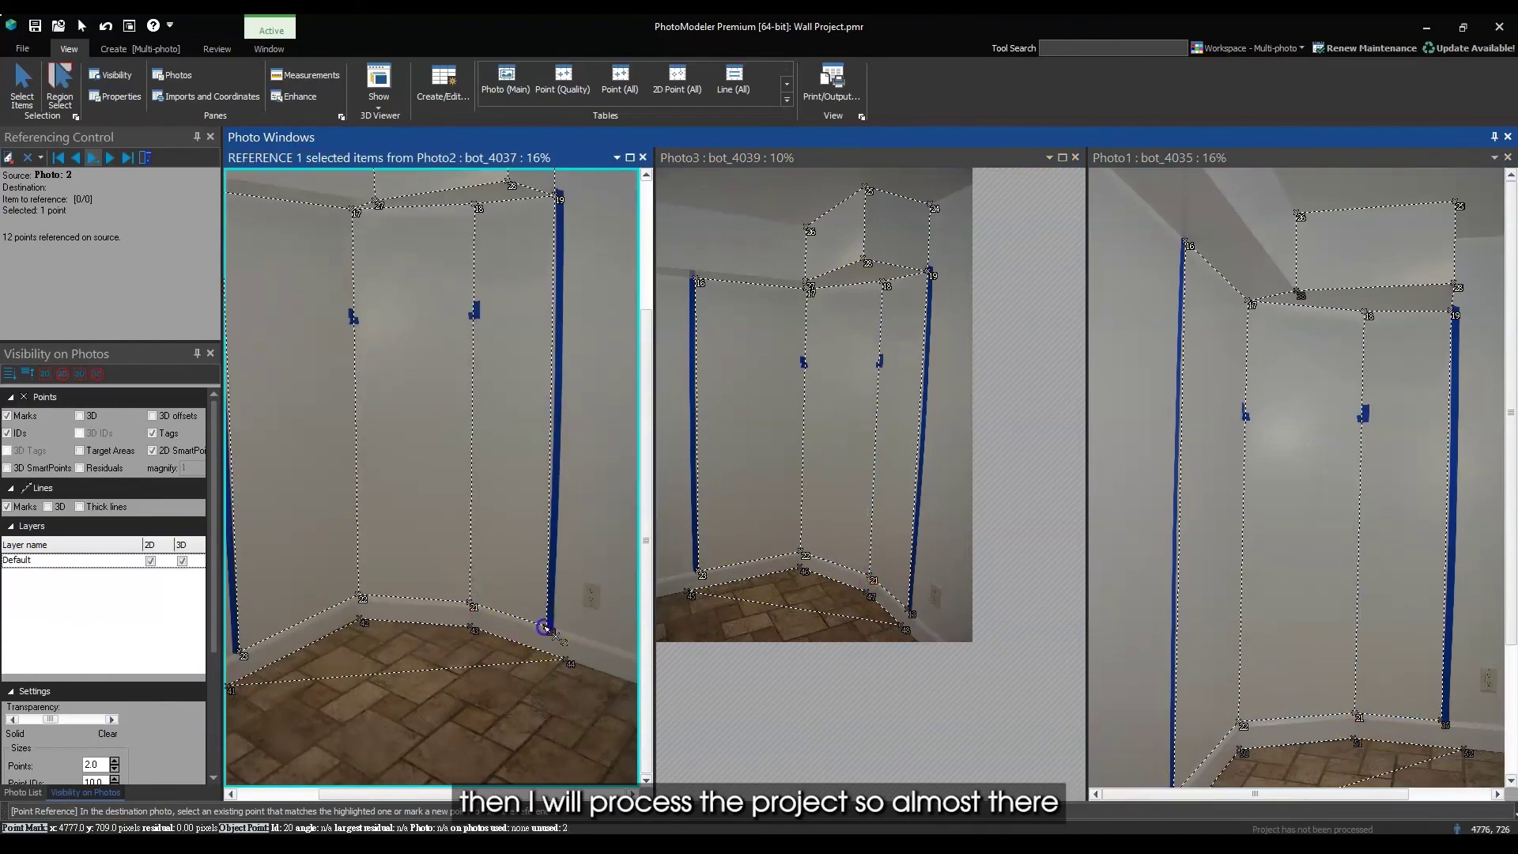
pyautogui.click(908, 610)
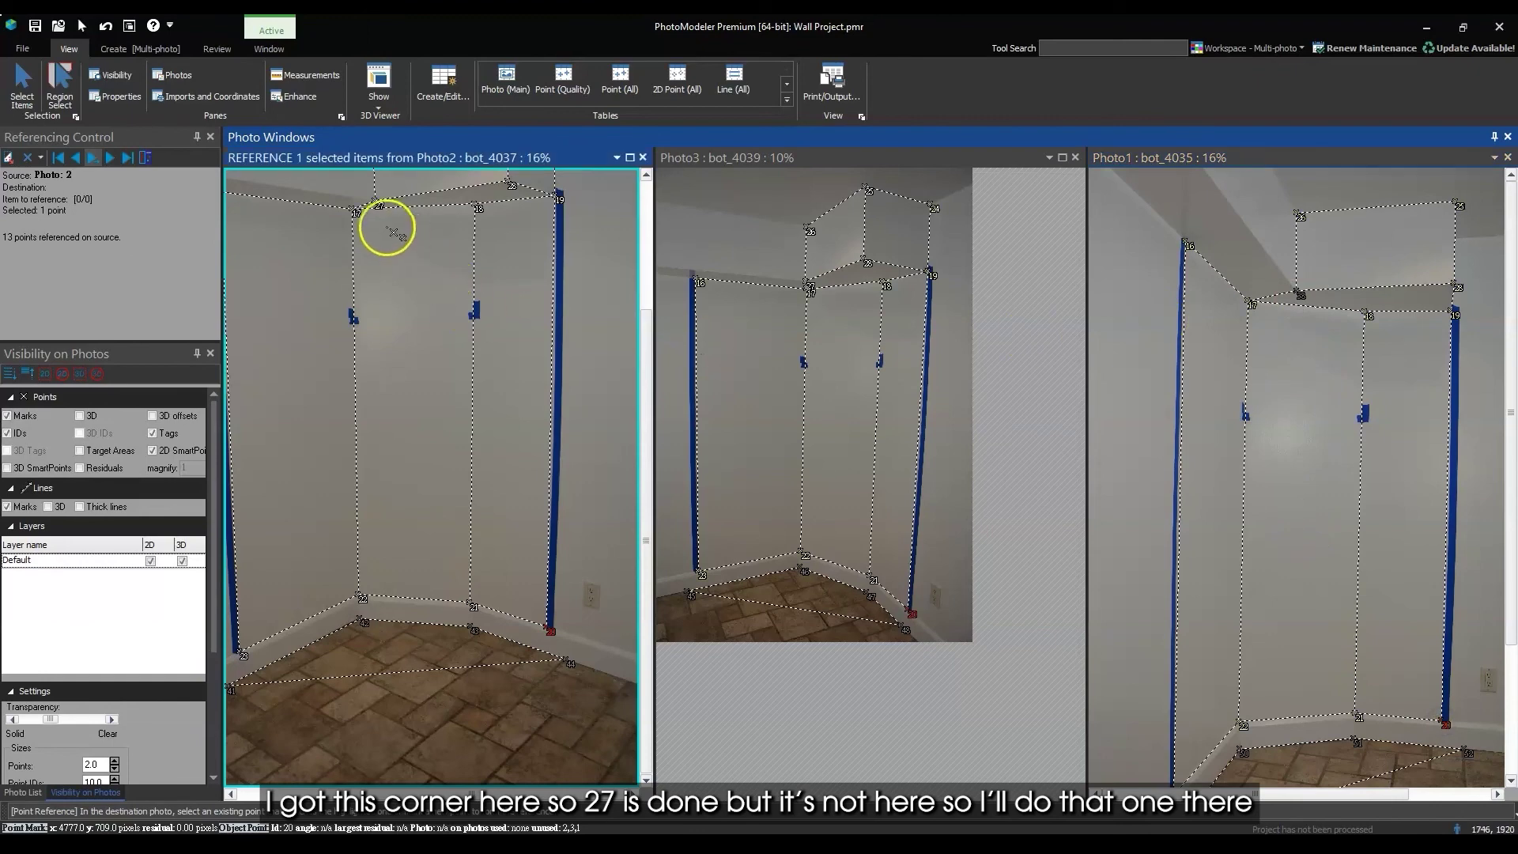
# Step: Match soffit corner point 27 from Photo2 to the soffit corner in Photo1
pyautogui.click(378, 204)
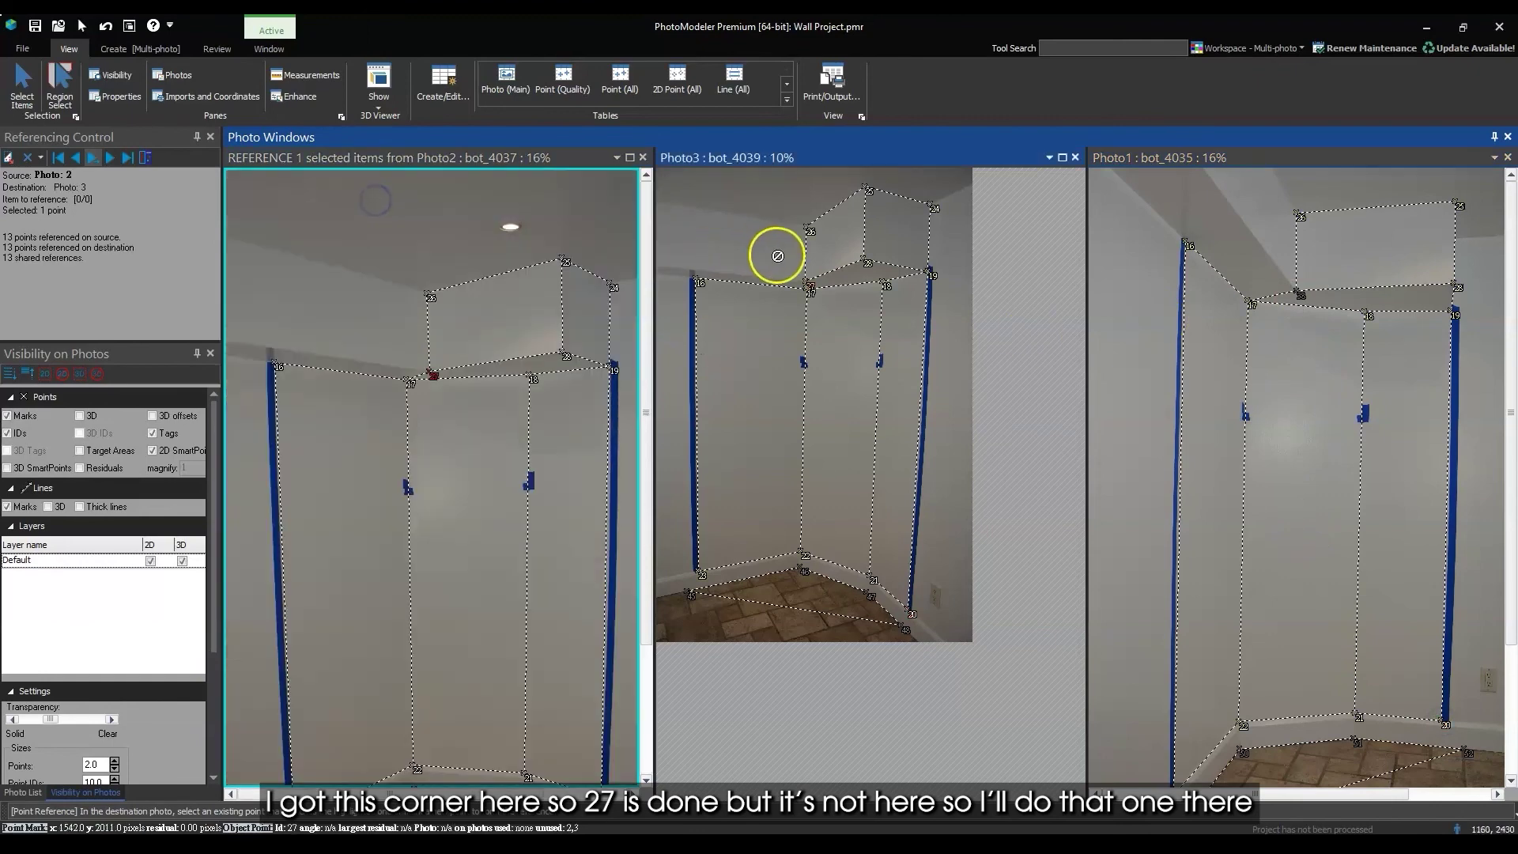
pyautogui.click(1299, 293)
pyautogui.scroll(-2, 1247, 356)
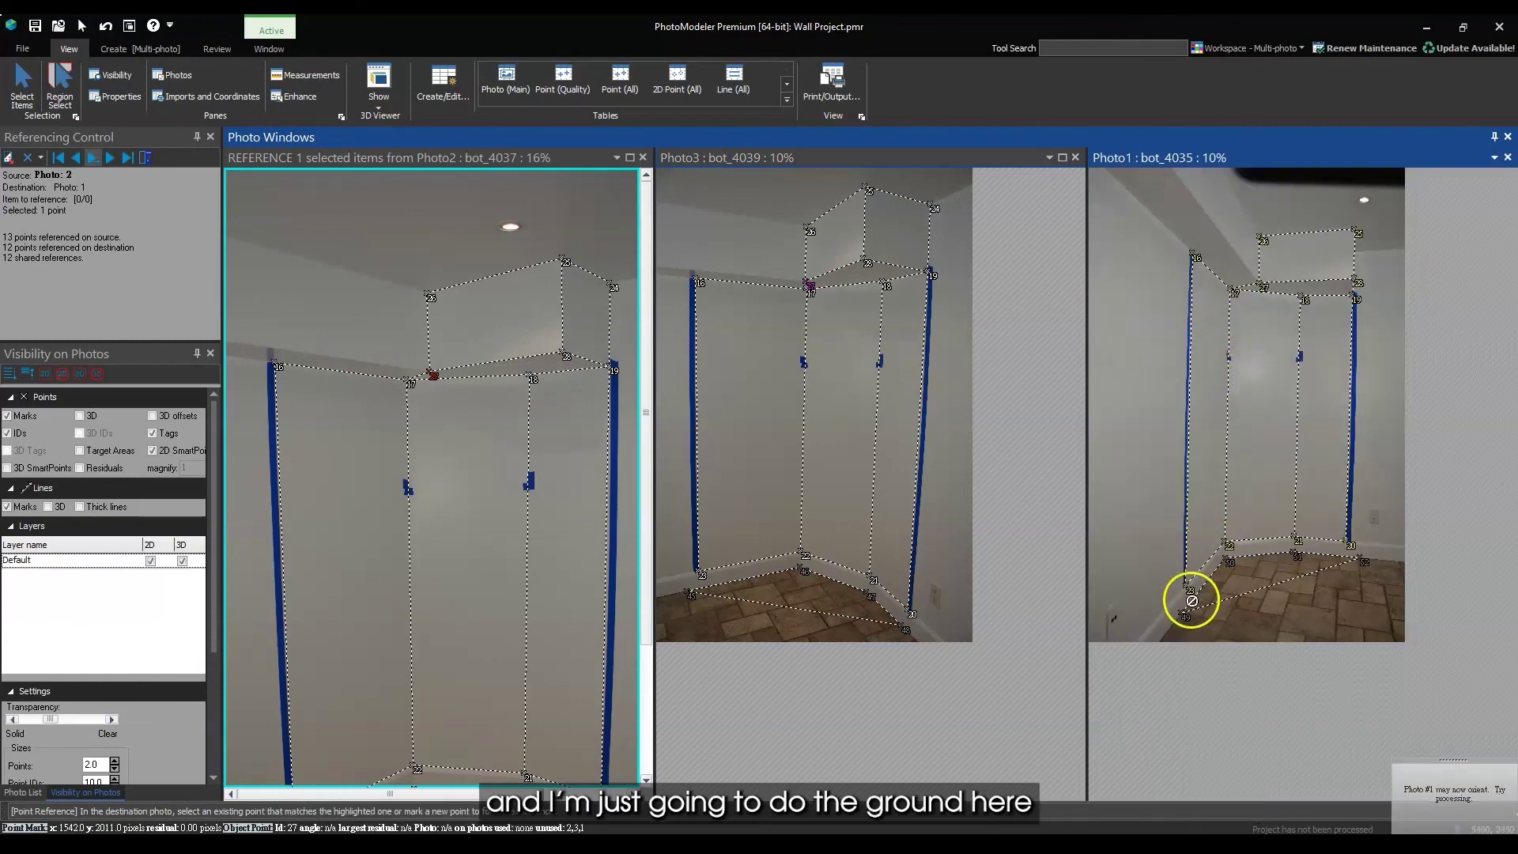
# Step: Add floor tile points 41 and 42 and reference them in Photo3 and Photo1
pyautogui.scroll(-2, 458, 508)
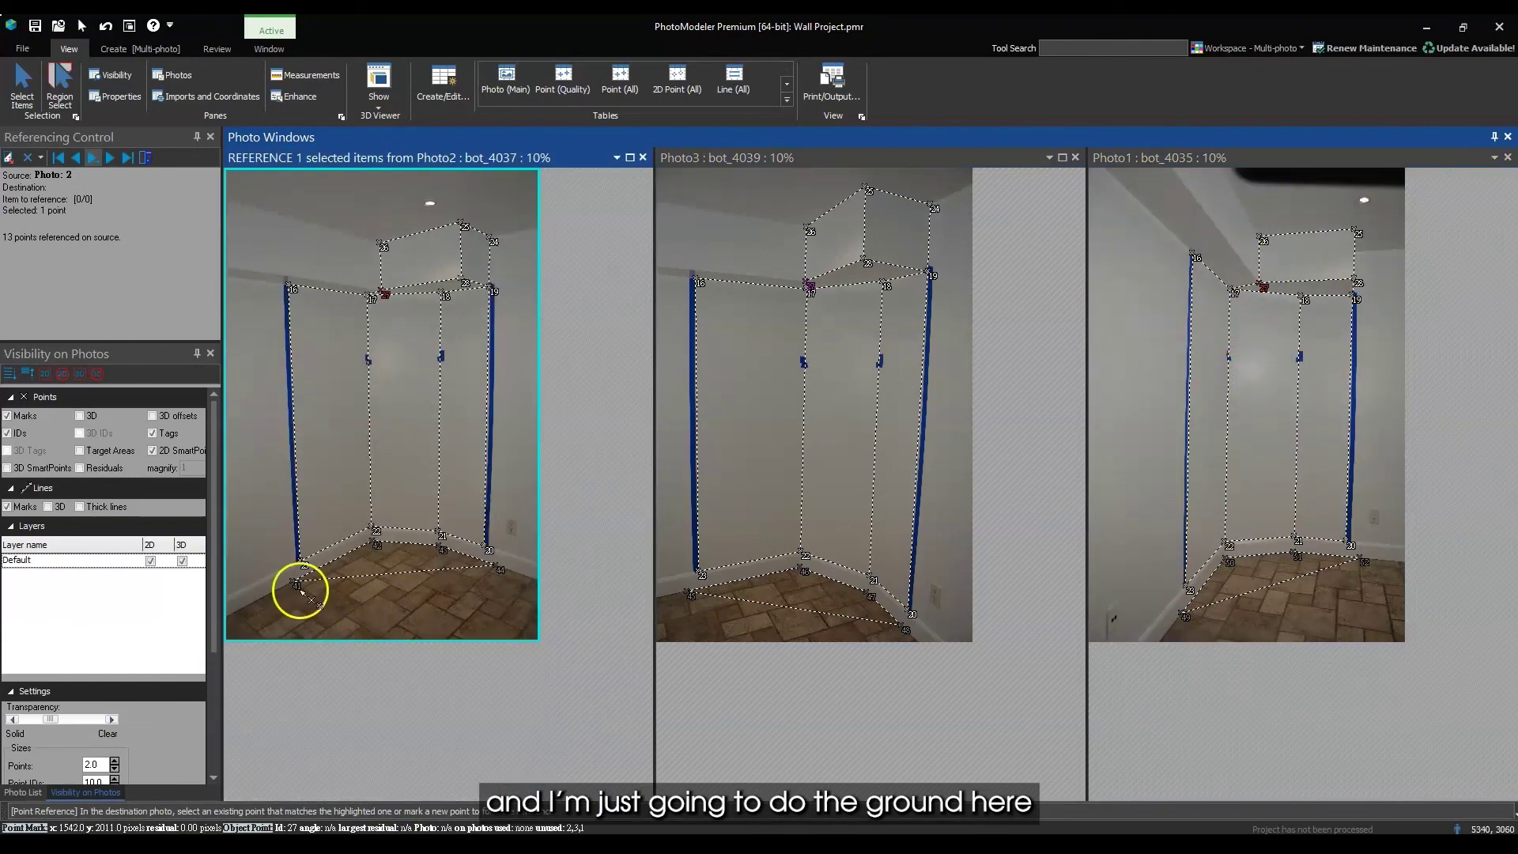
pyautogui.click(295, 583)
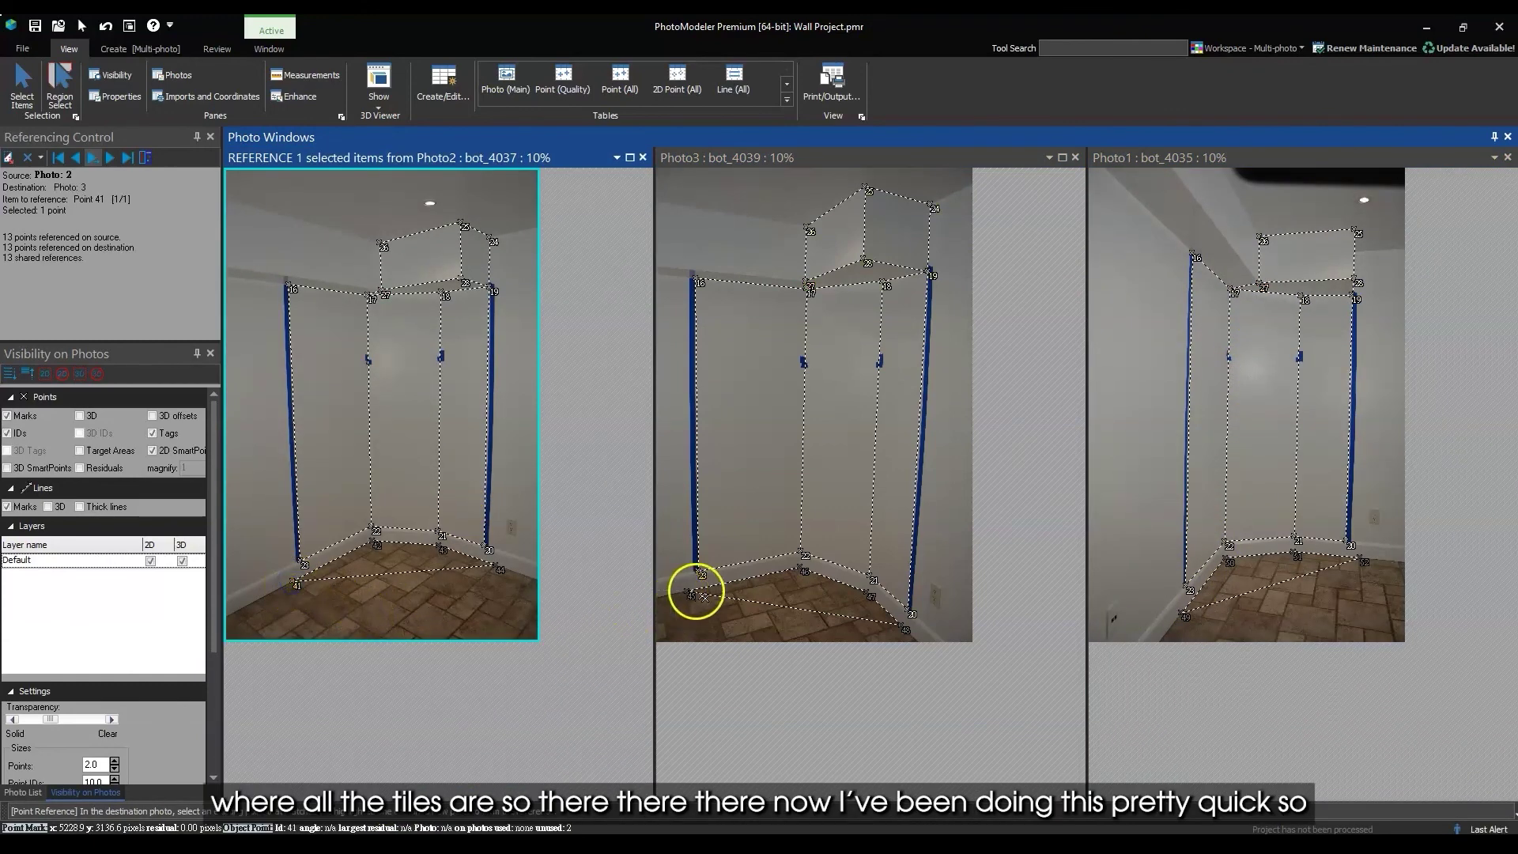
pyautogui.click(691, 593)
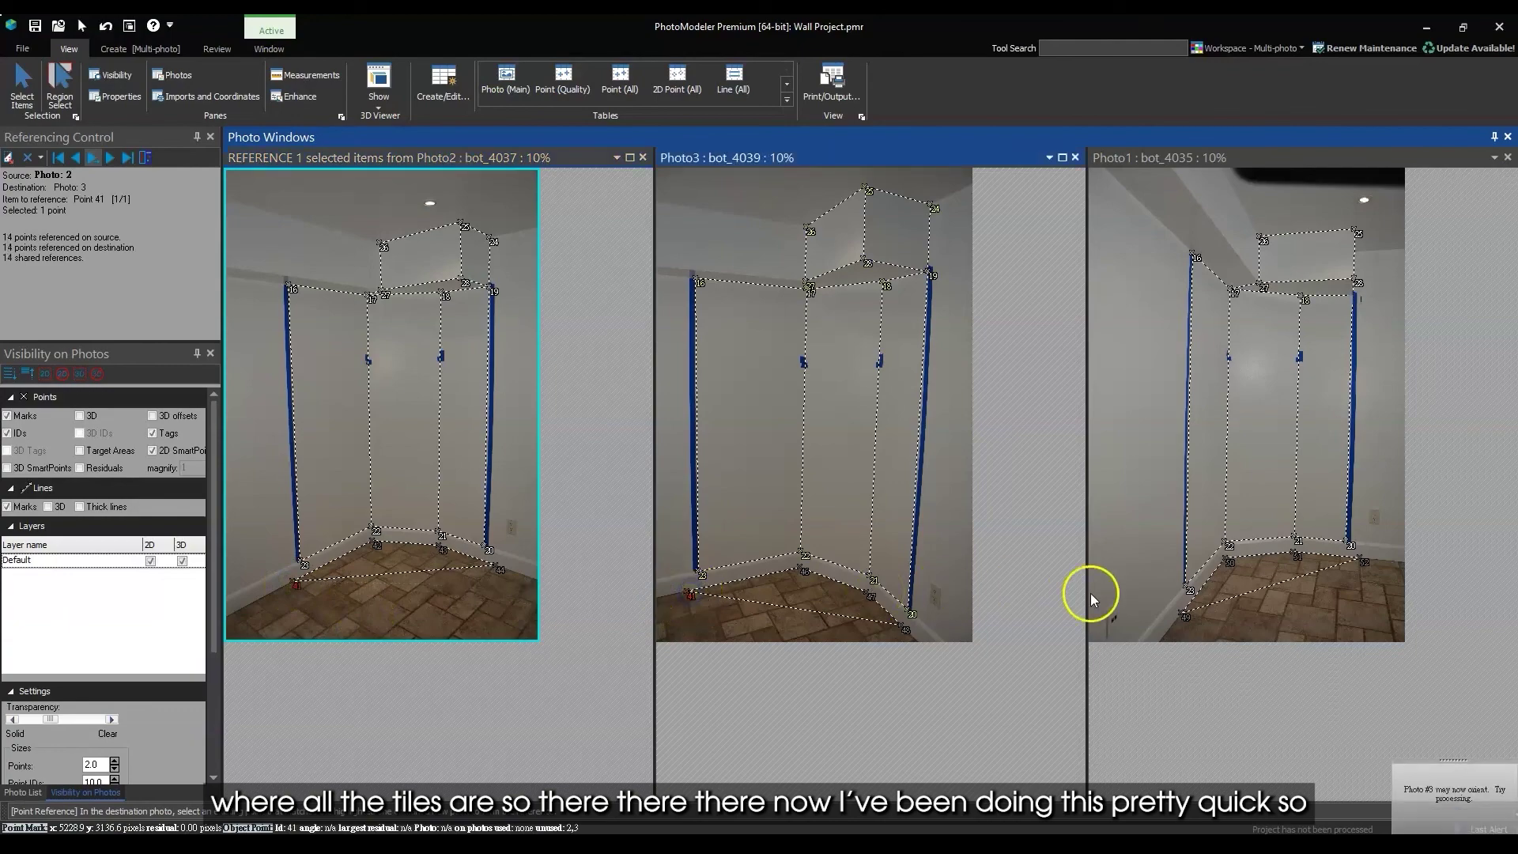
pyautogui.click(1183, 615)
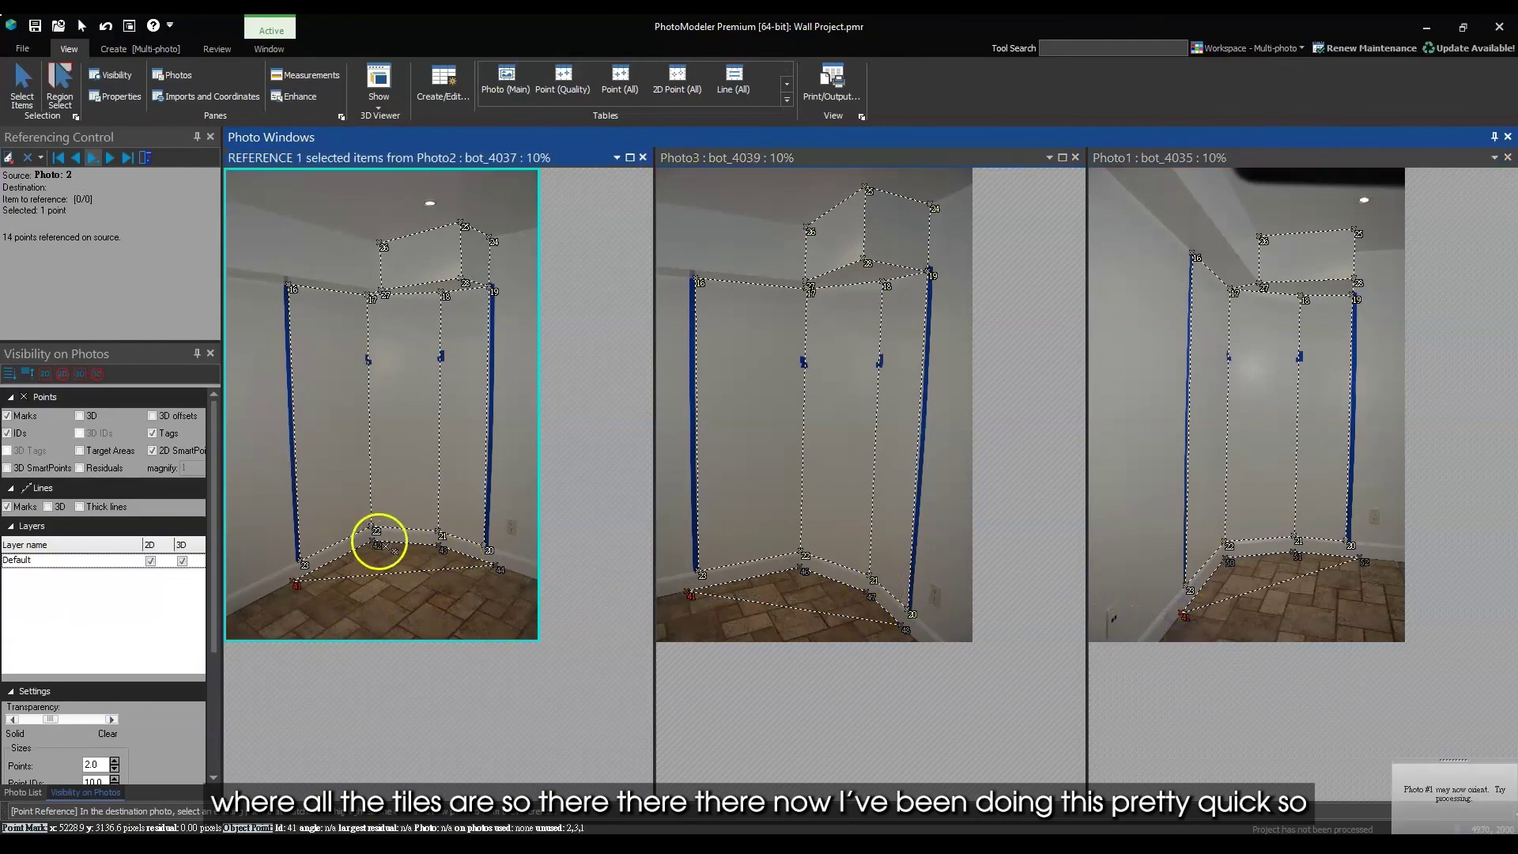
pyautogui.click(801, 575)
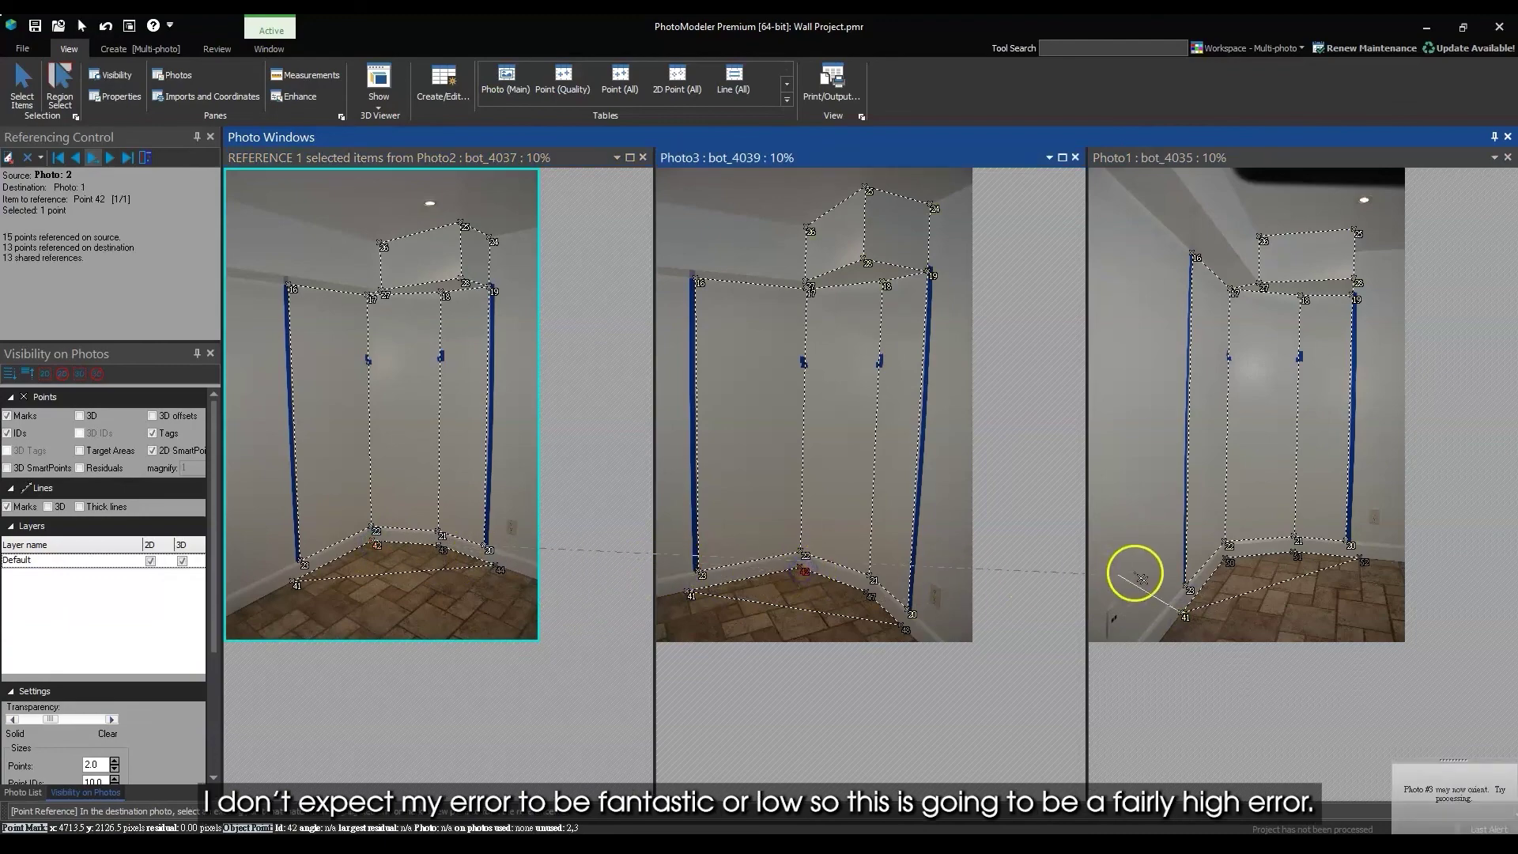
pyautogui.click(1223, 560)
# Step: Add floor tile points 43 and 44 in Photo2 and match them in Photo3 and Photo1
pyautogui.click(41, 653)
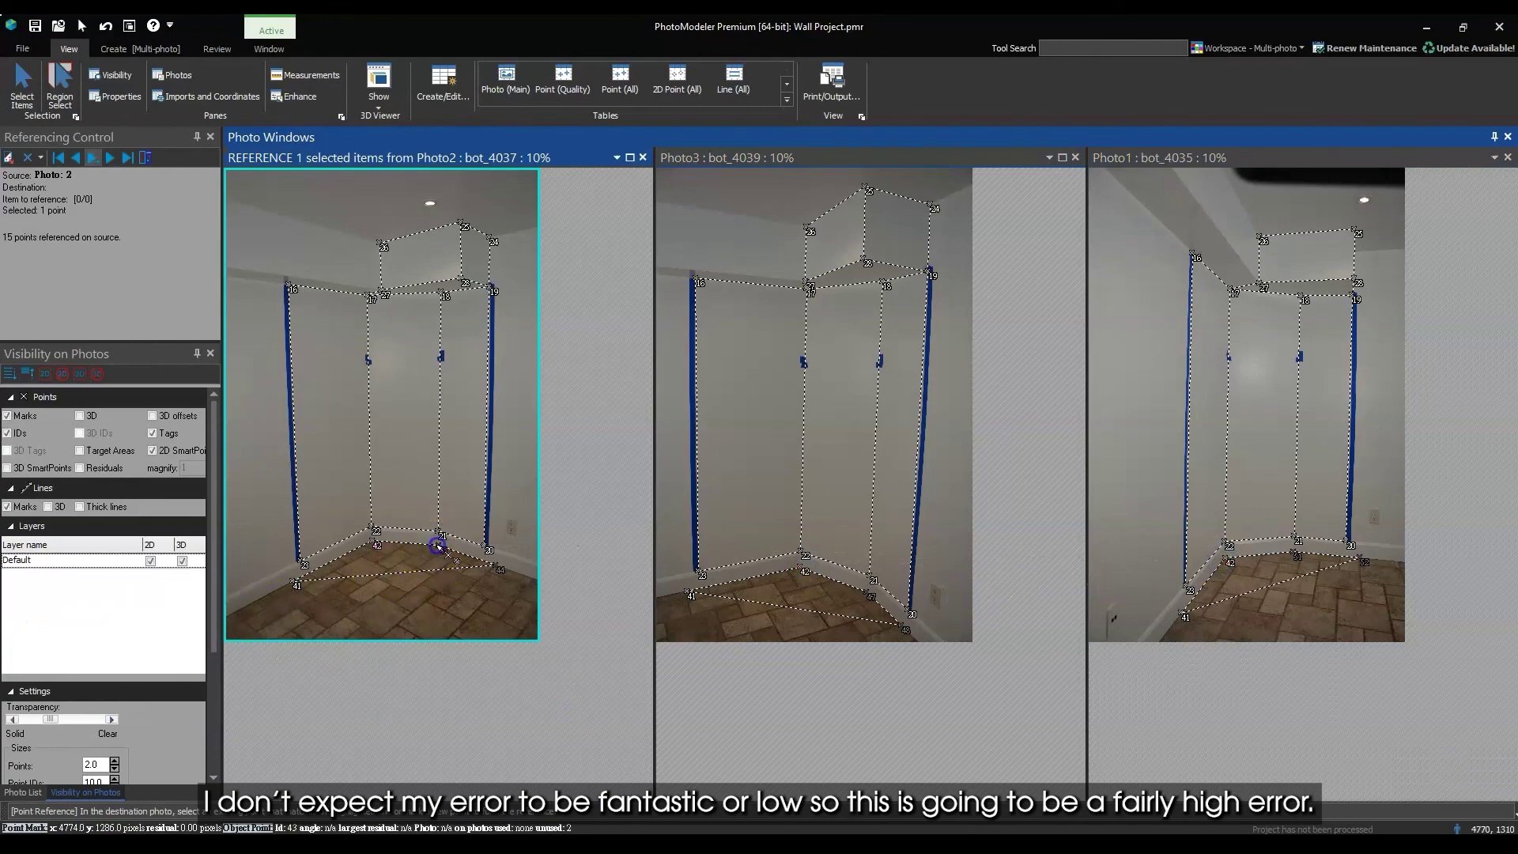
pyautogui.click(869, 594)
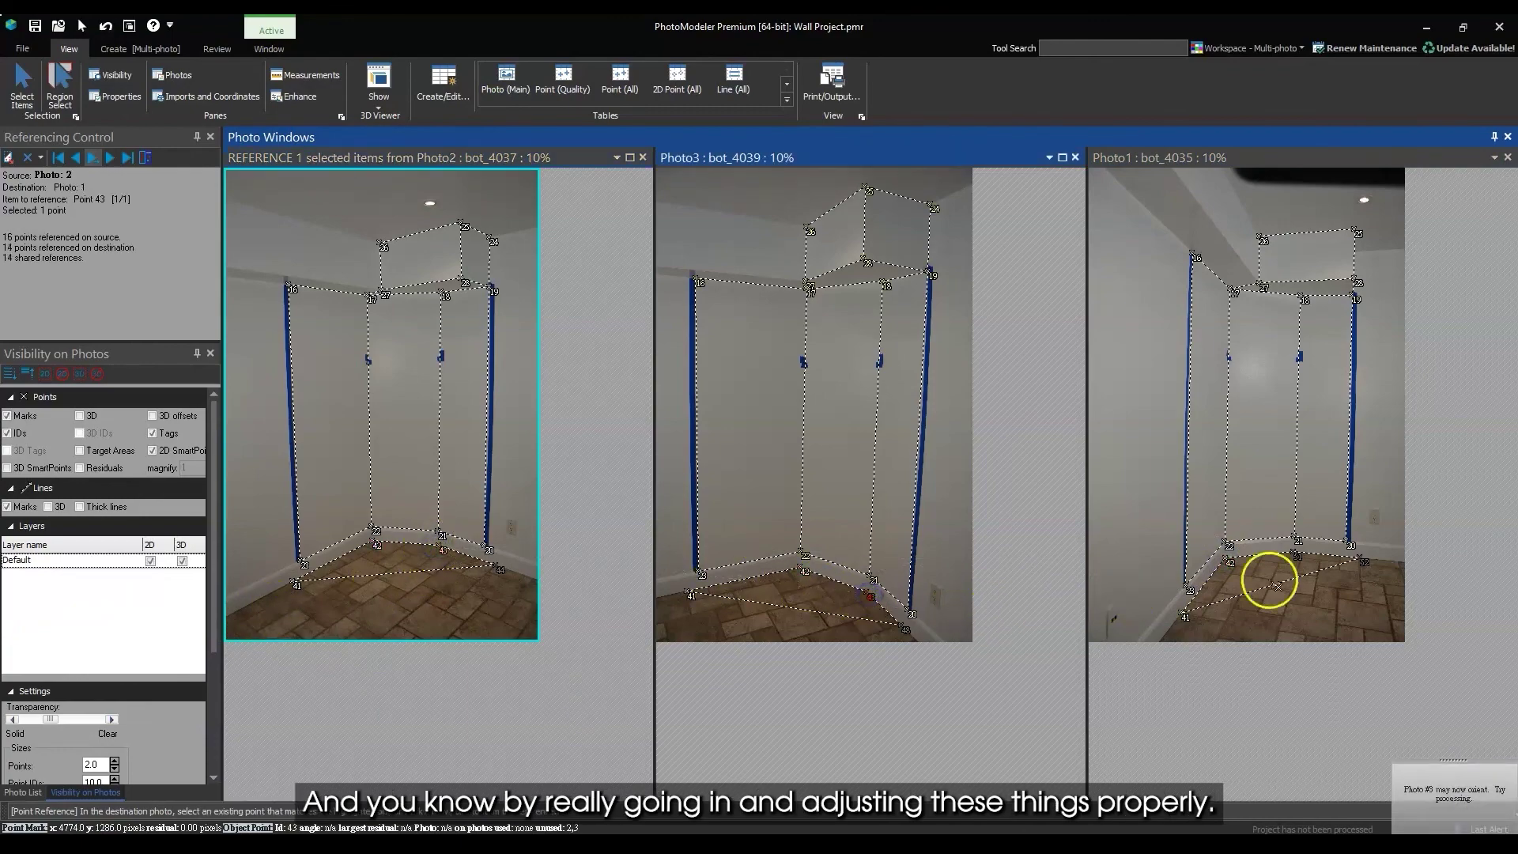
pyautogui.click(1296, 555)
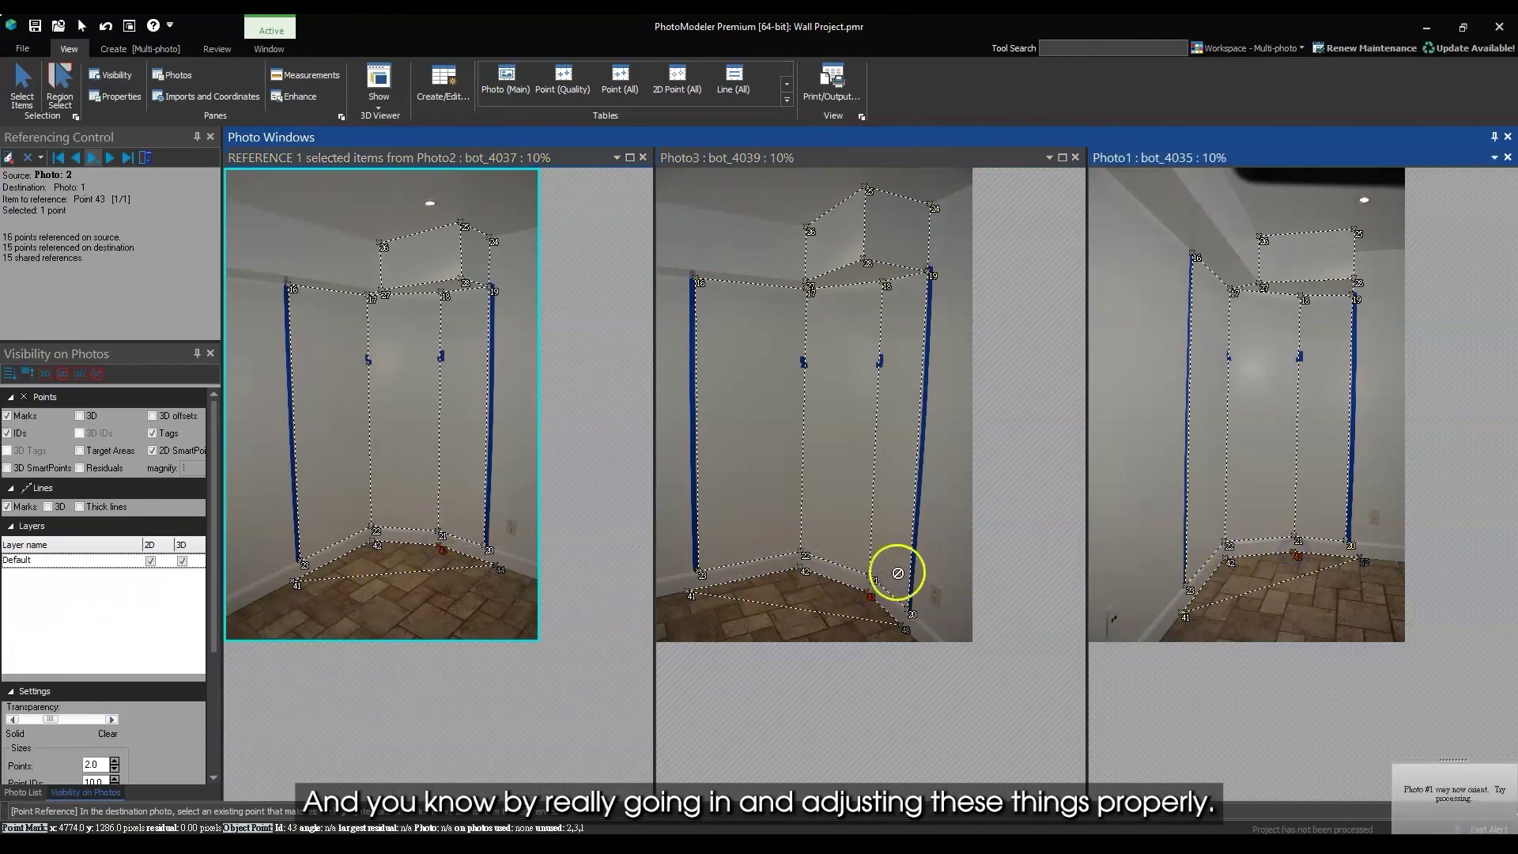
pyautogui.click(494, 566)
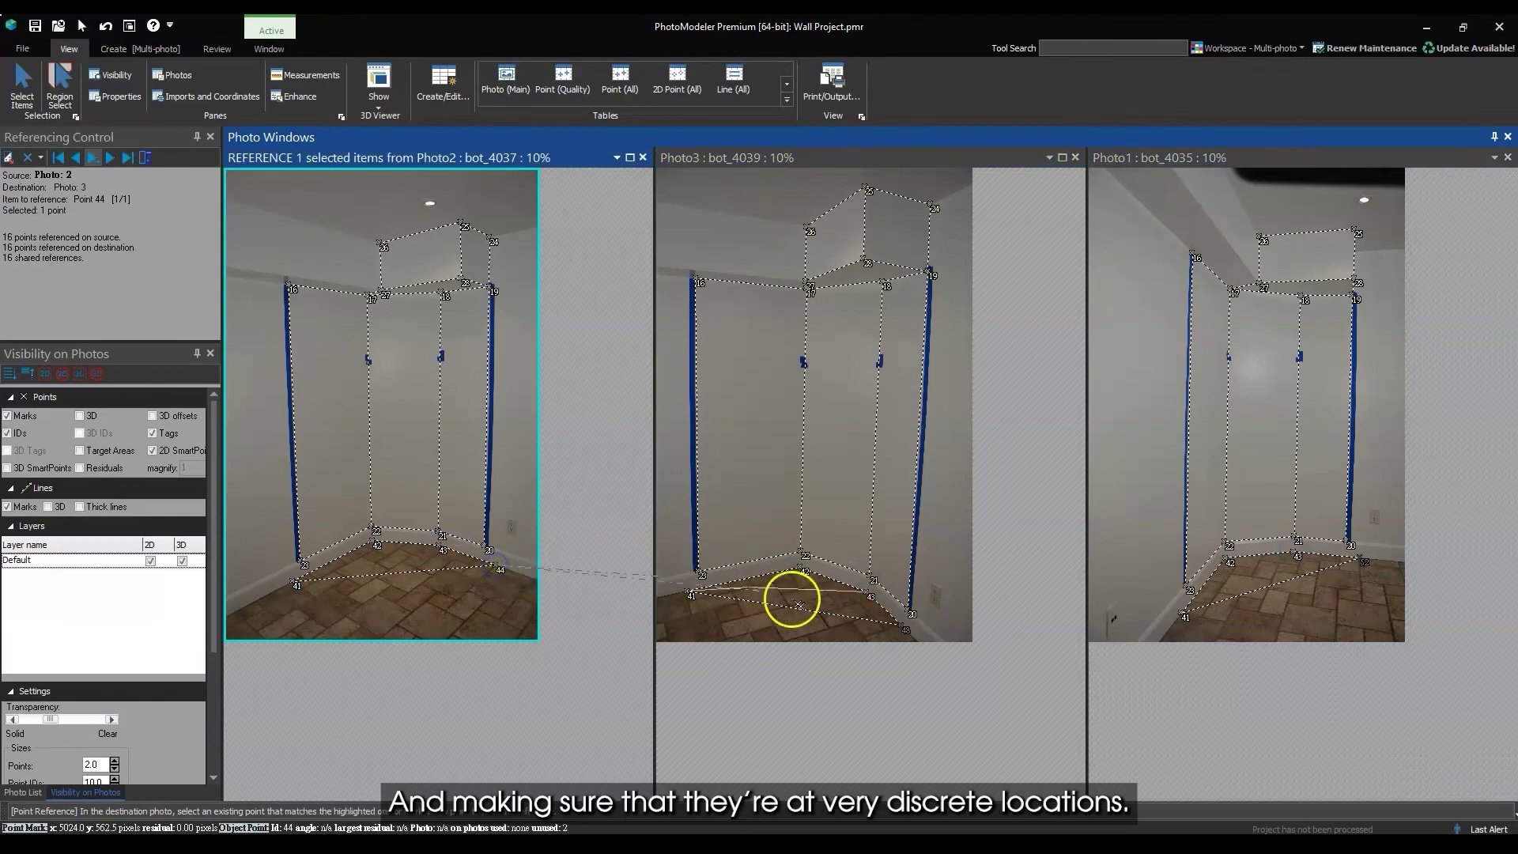
pyautogui.click(902, 627)
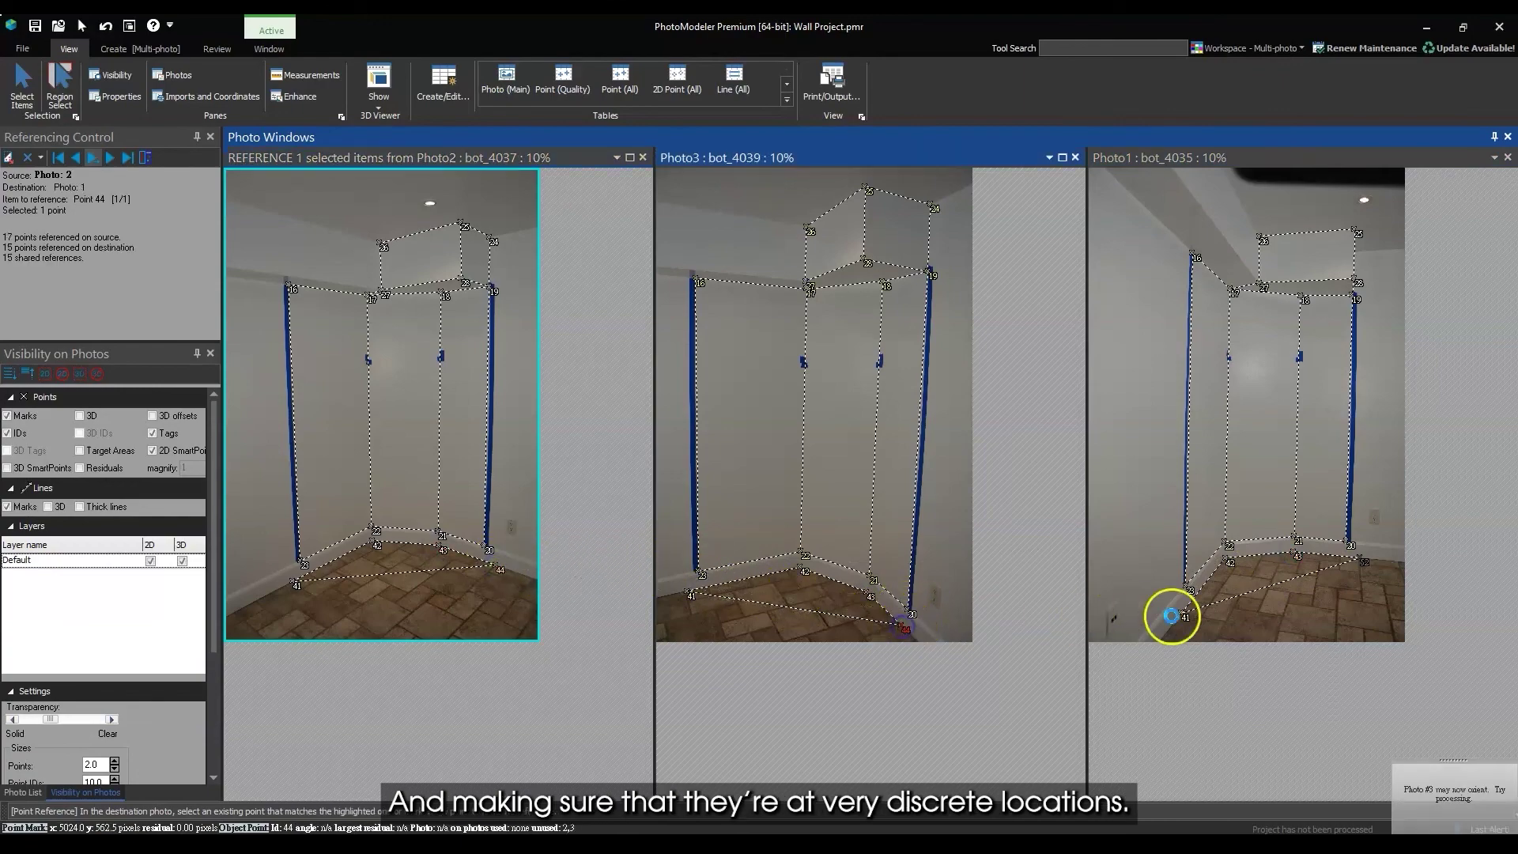
pyautogui.click(1357, 558)
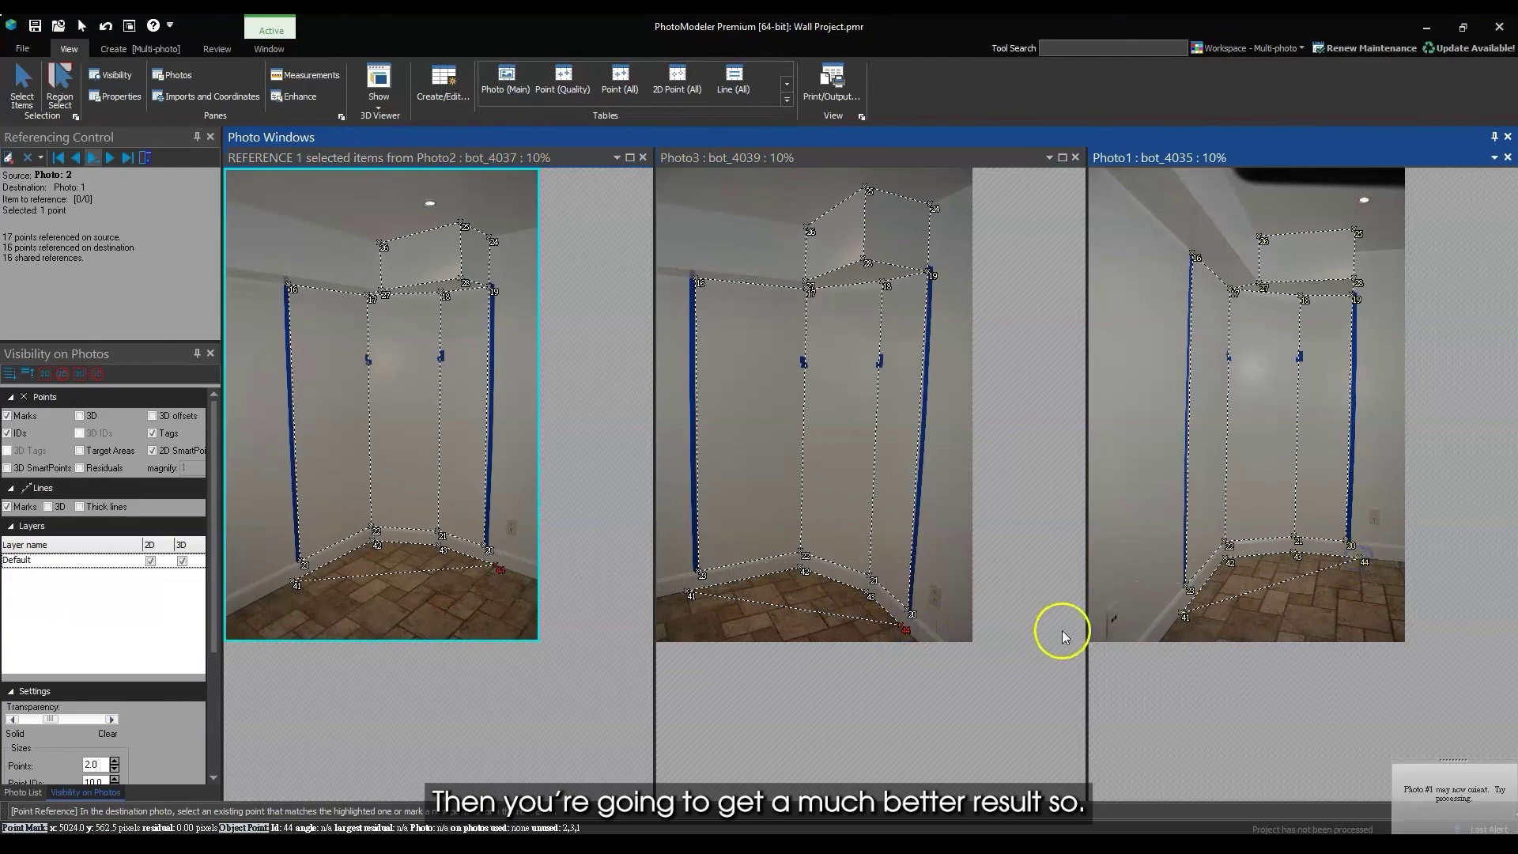